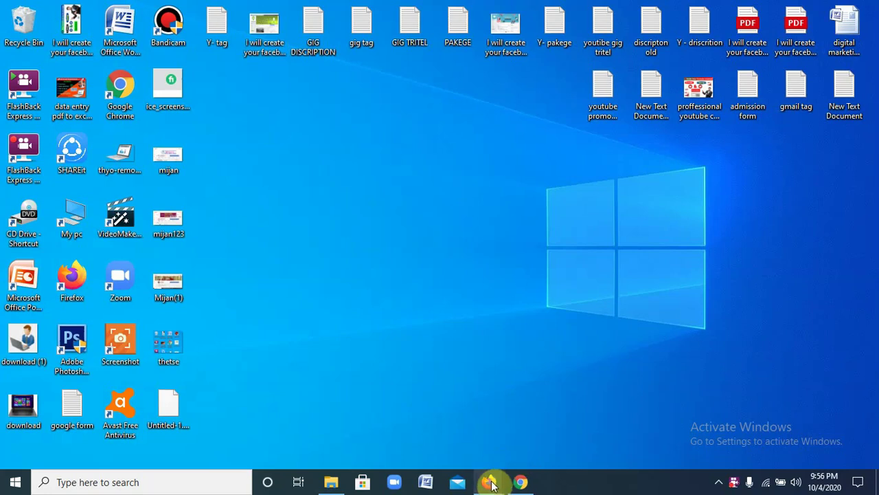
Switch to Chrome and close the Samsung Support Center page.
mouse_move(491, 473)
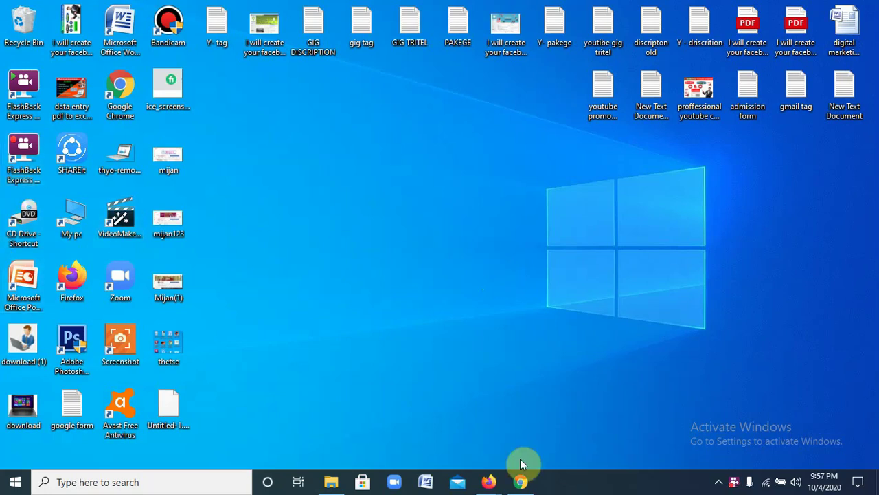
left_click(526, 480)
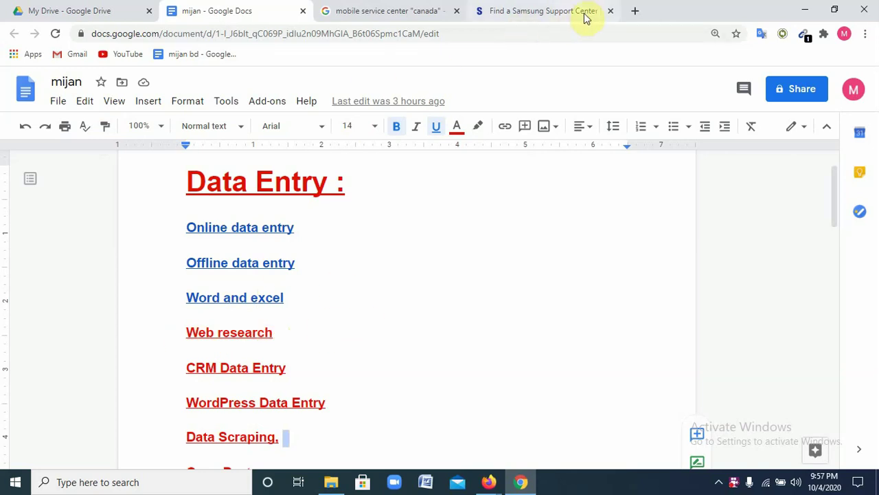
left_click(610, 11)
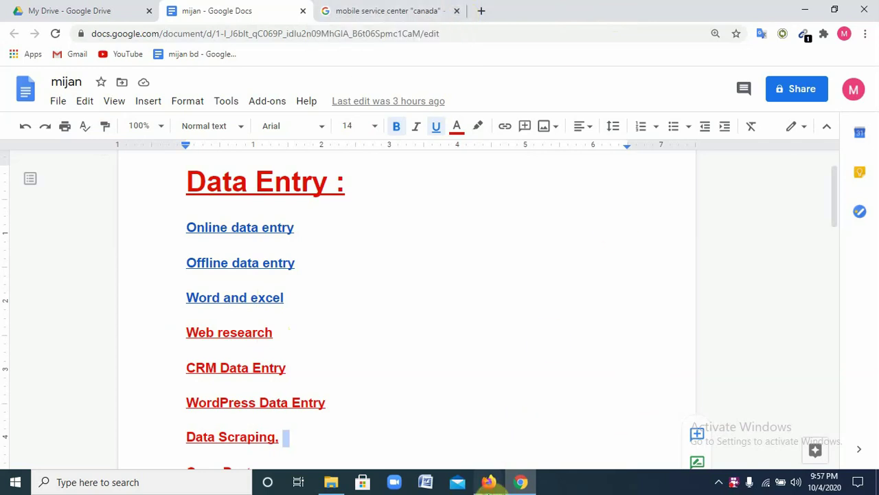
Look through the Google results for "business website" in Firefox, then return to Chrome.
mouse_move(489, 481)
left_click(430, 420)
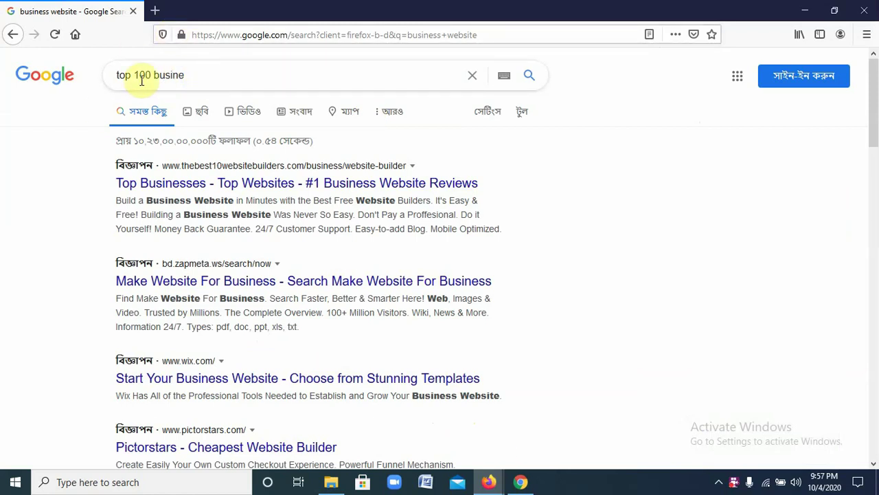
scroll(395, 318, "down", 4)
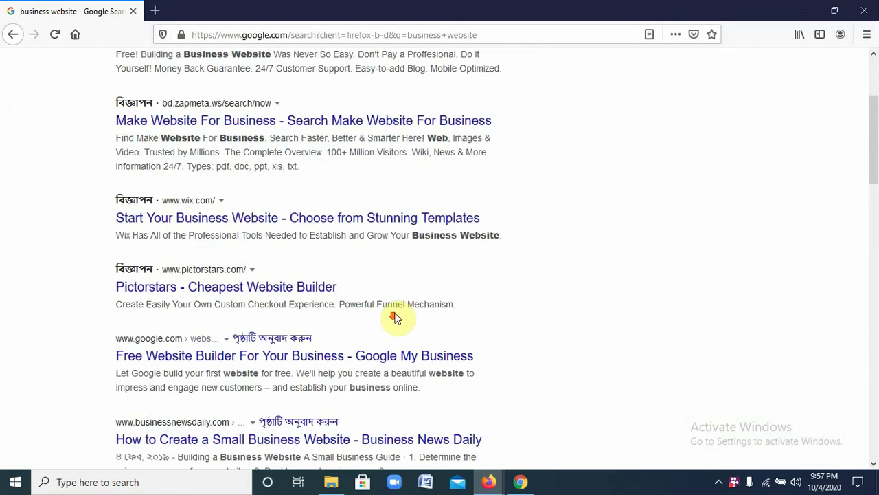
left_click(521, 482)
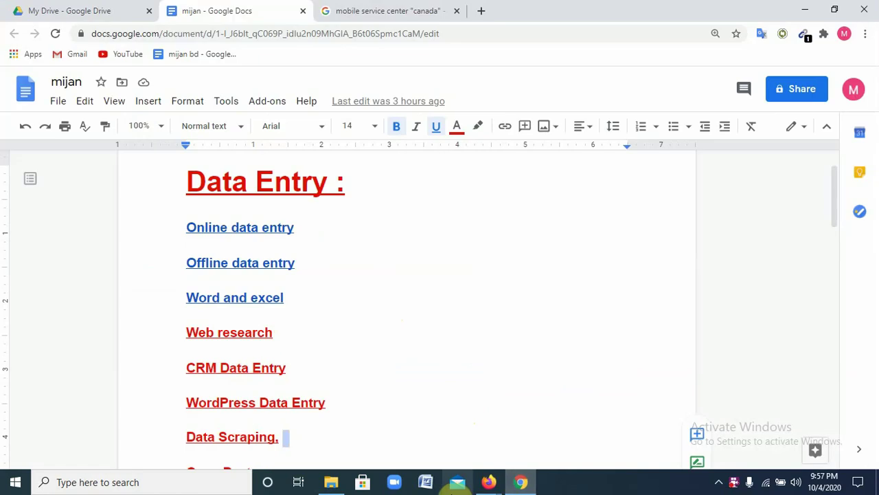
Switch to the Firefox window holding the Yellow Pages directory and open yelp.com in a new tab.
mouse_move(489, 481)
left_click(552, 429)
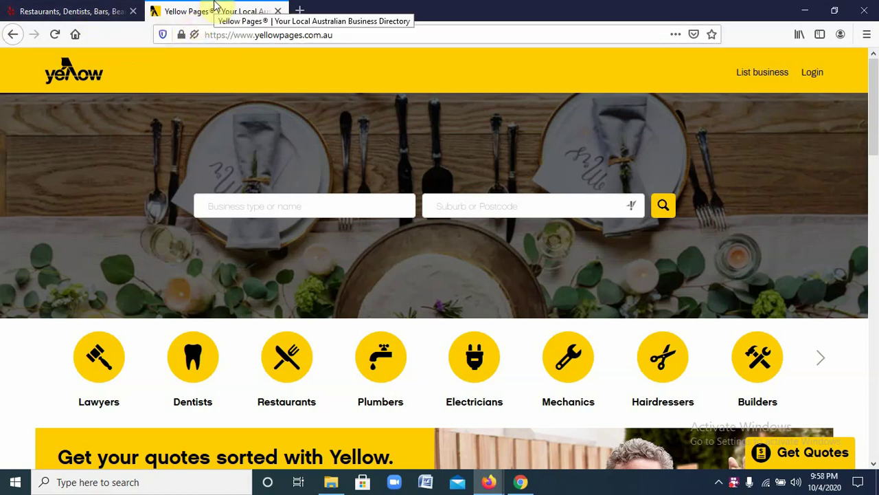
left_click(299, 10)
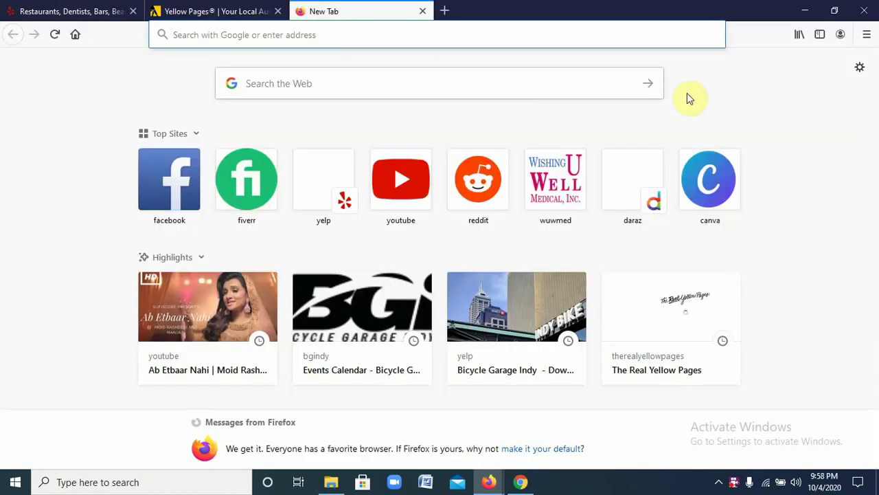
type("y")
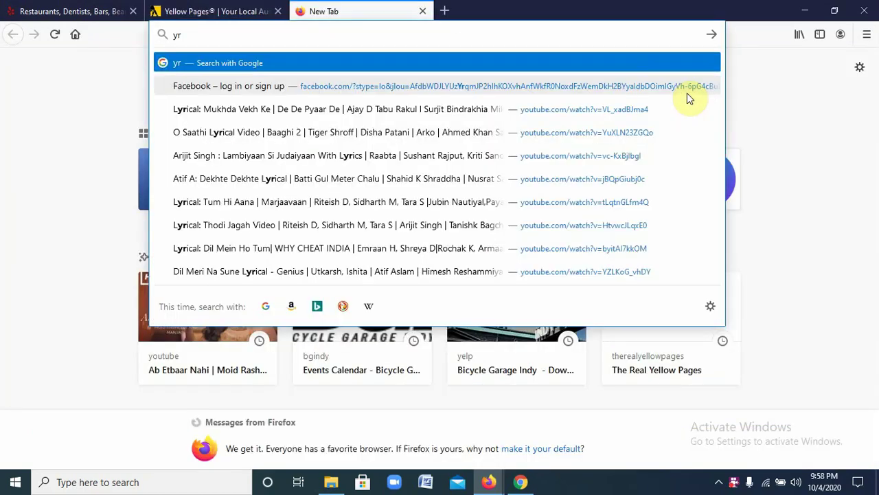
type("elp")
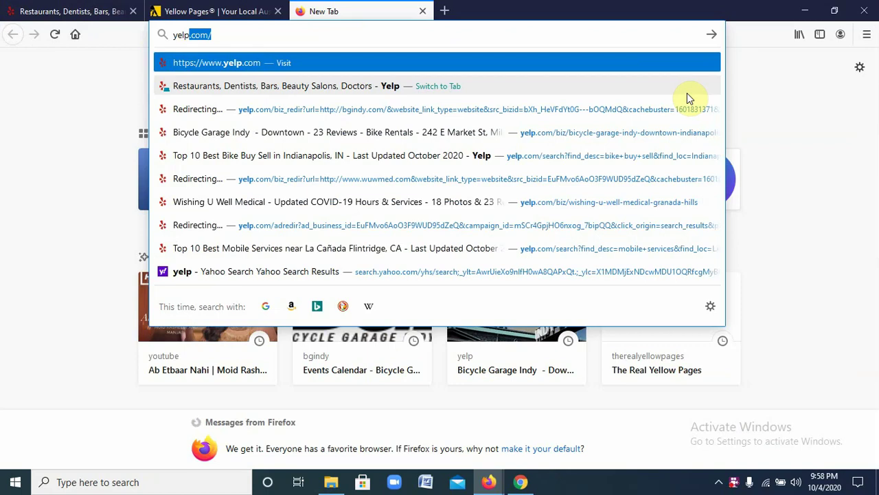
type(".comn")
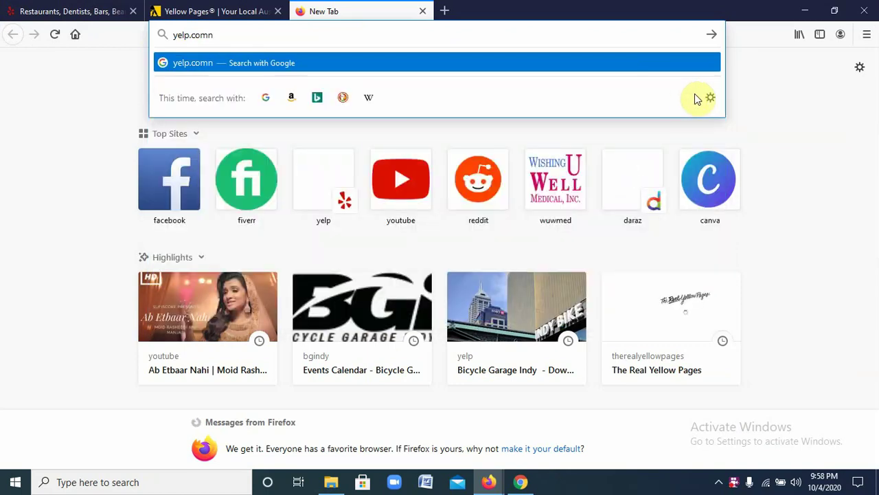
key("BackSpace")
key("Return")
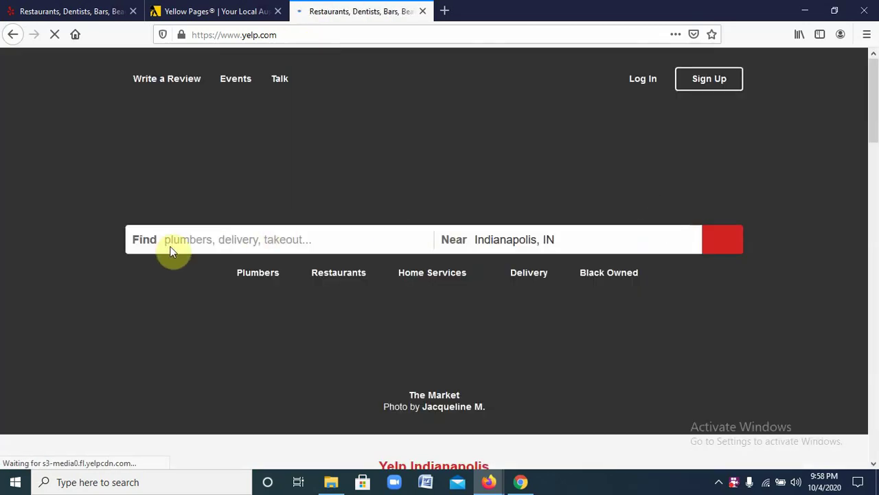
Return to the Yelp page that was already open and enter "mobile service" as the business to find.
left_click(213, 11)
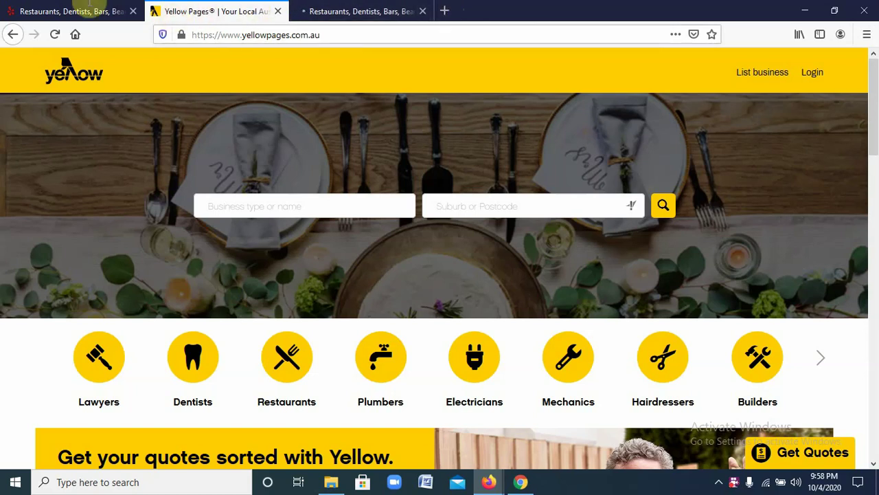
left_click(70, 11)
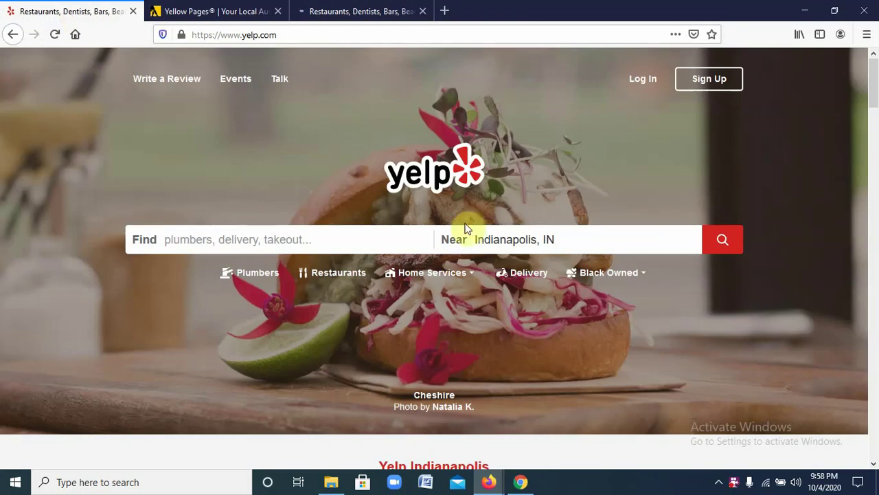
left_click(289, 241)
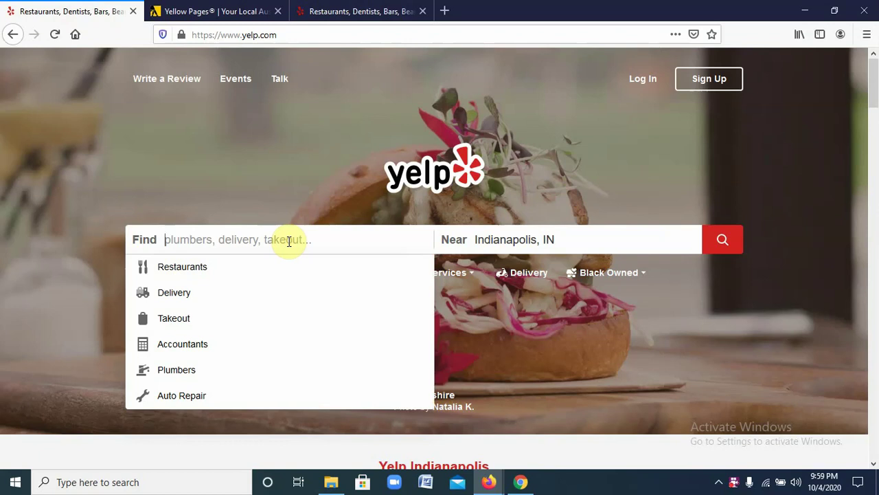
type("mobile")
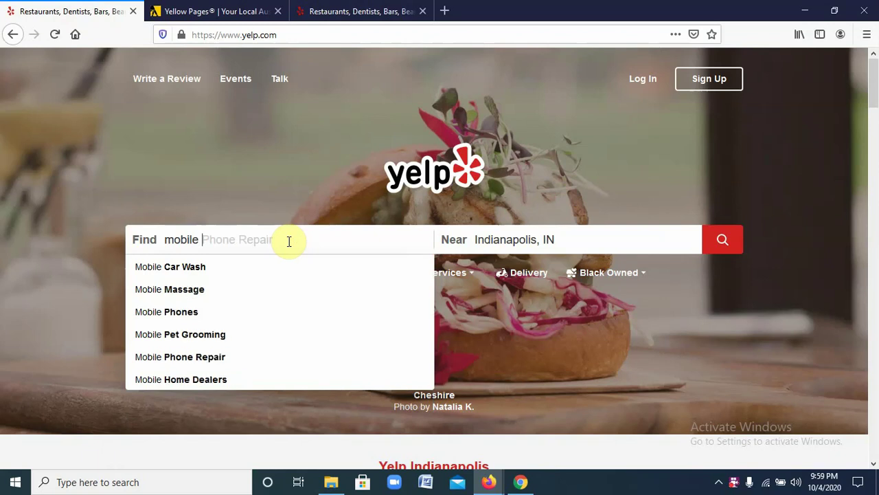
type(" s")
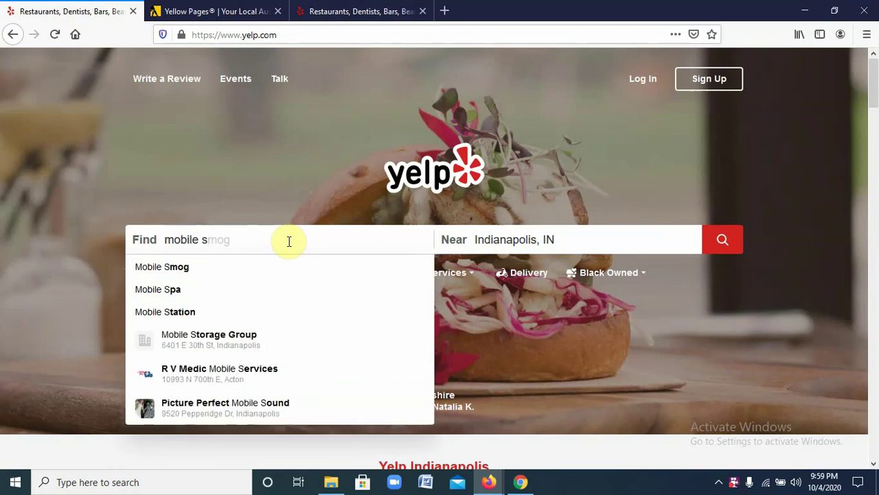
type("er")
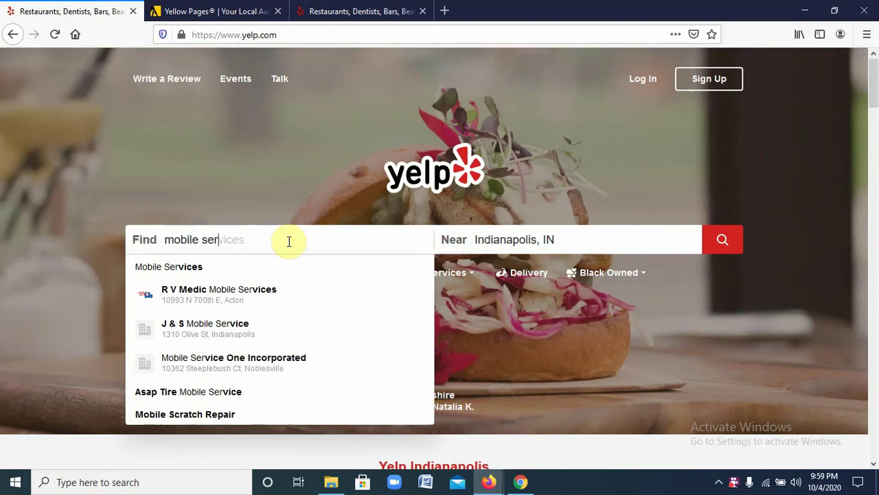
type("vice")
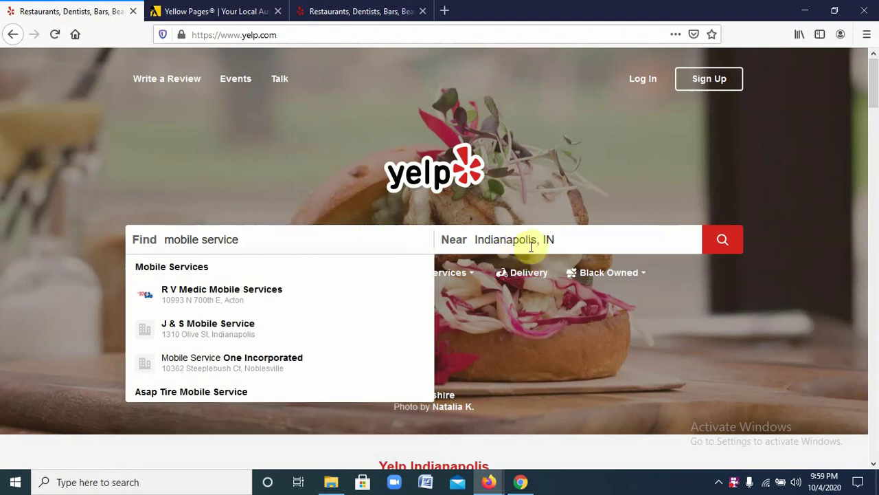
Replace the search location with Canada Water, London, United Kingdom and run the Yelp search.
left_click(568, 243)
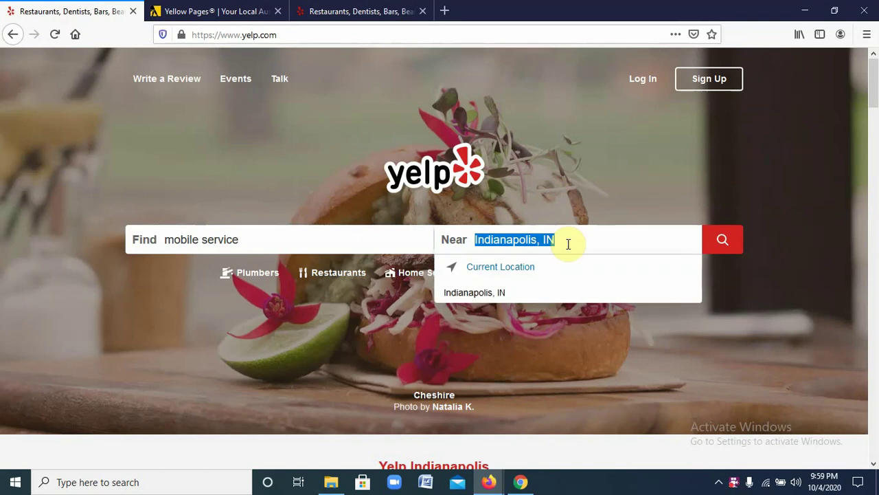
key("BackSpace")
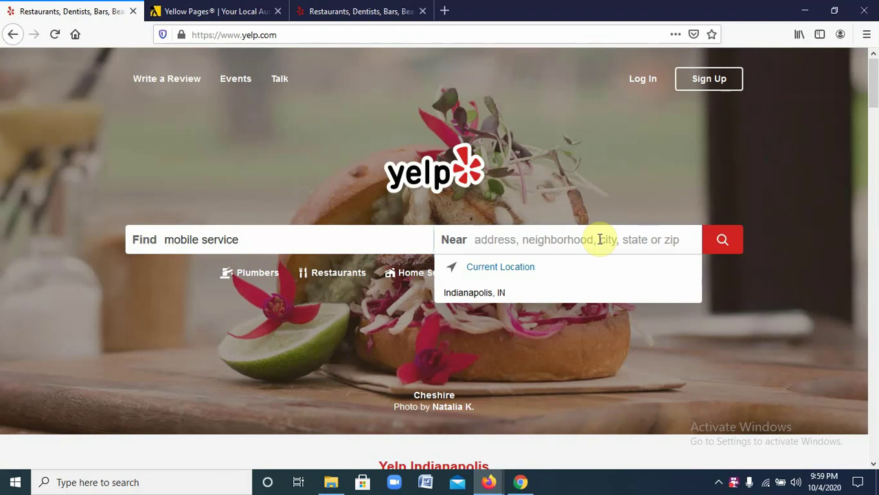
type("ca")
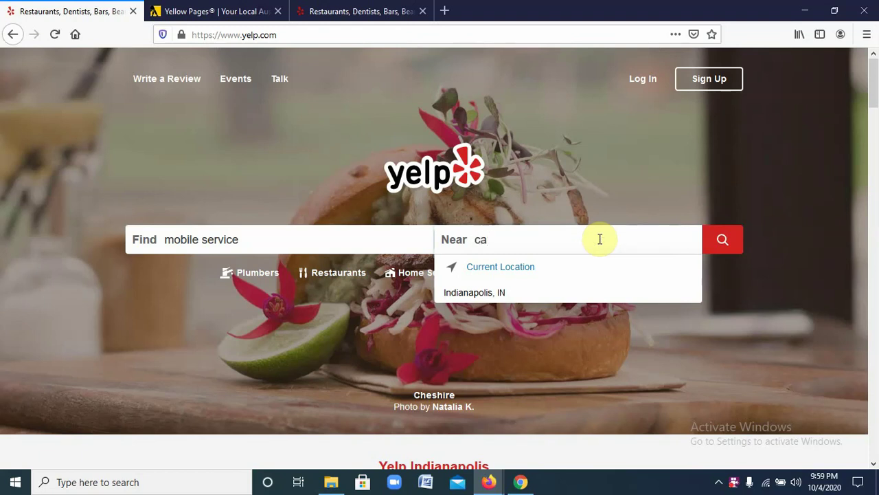
type("nada")
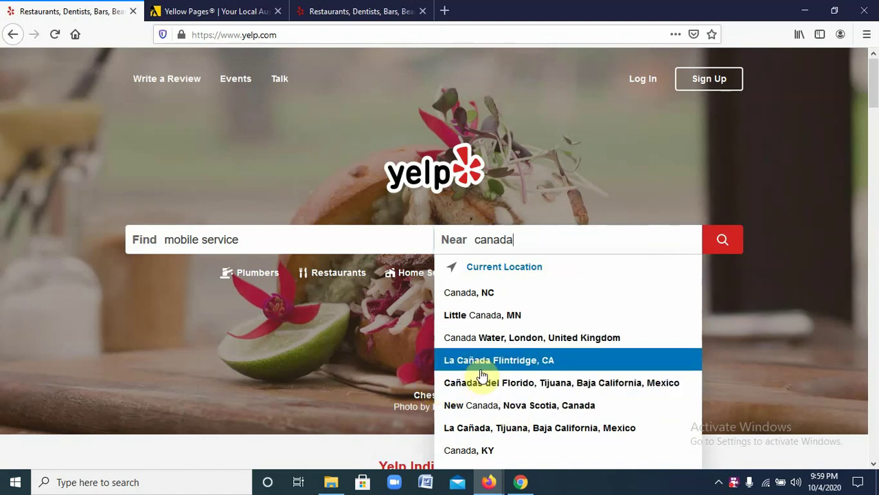
left_click(577, 340)
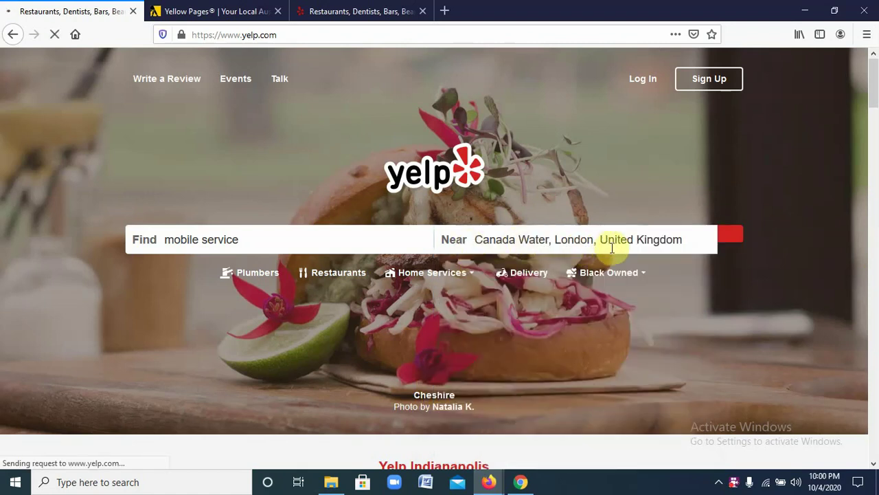
left_click(733, 235)
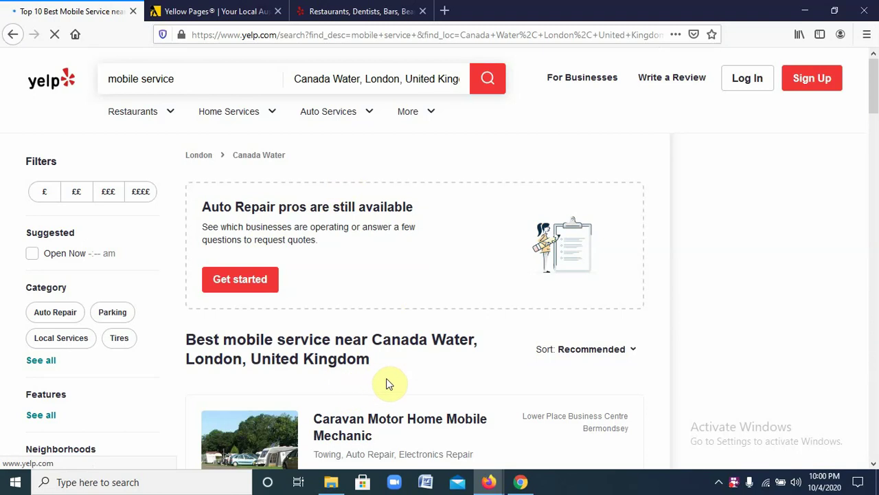
Examine the businesses listed in the Yelp results for mobile service near Canada Water, London.
scroll(387, 383, "down", 3)
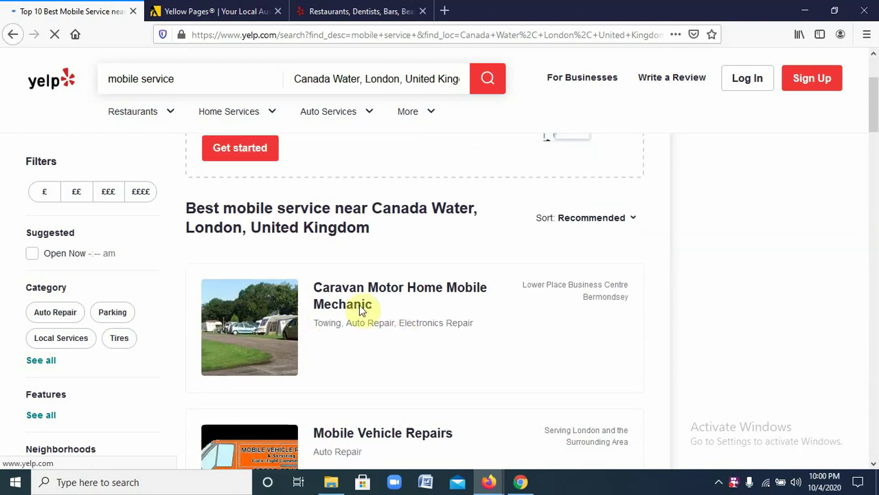
scroll(362, 311, "down", 3)
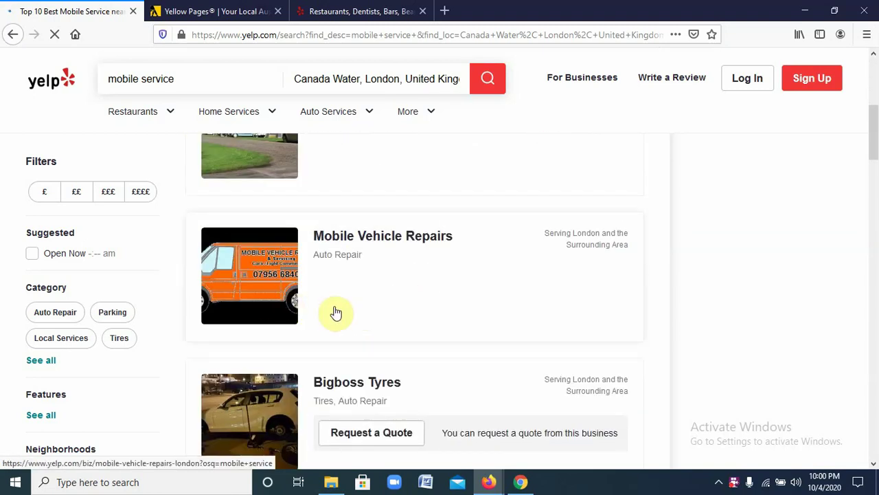
scroll(336, 314, "down", 5)
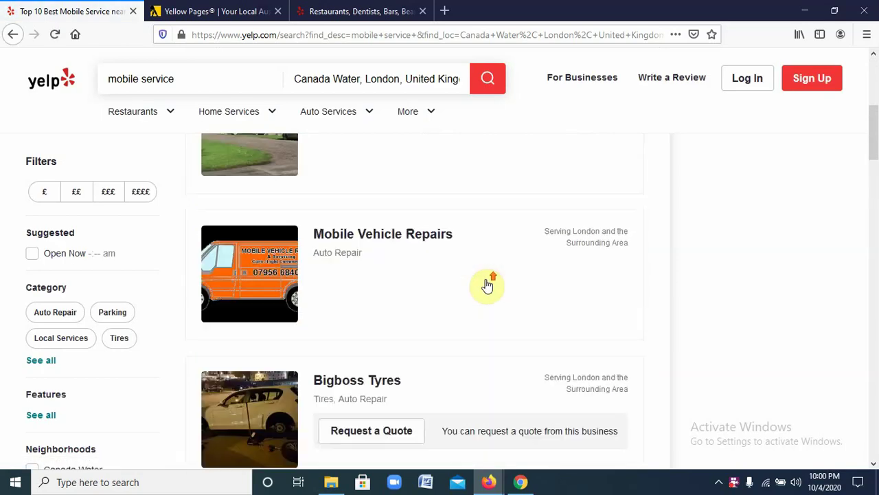
scroll(442, 236, "down", 2)
scroll(442, 236, "up", 3)
scroll(440, 241, "down", 2)
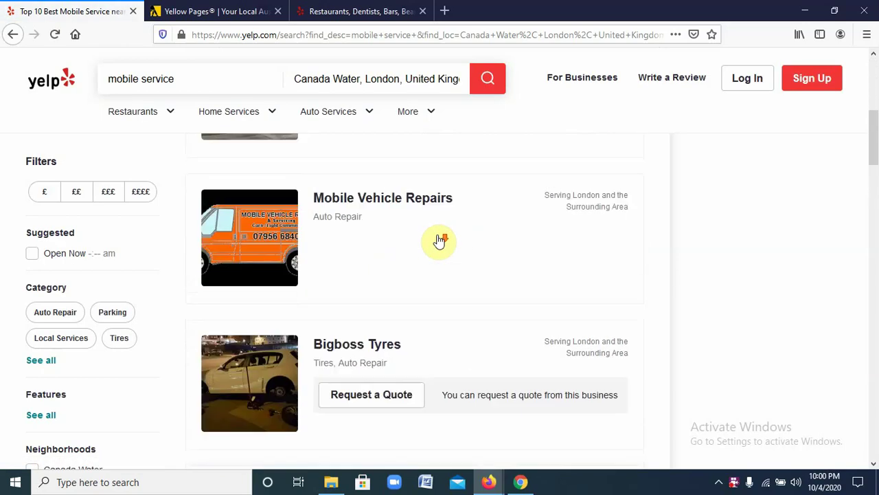
scroll(440, 239, "down", 5)
scroll(338, 186, "up", 7)
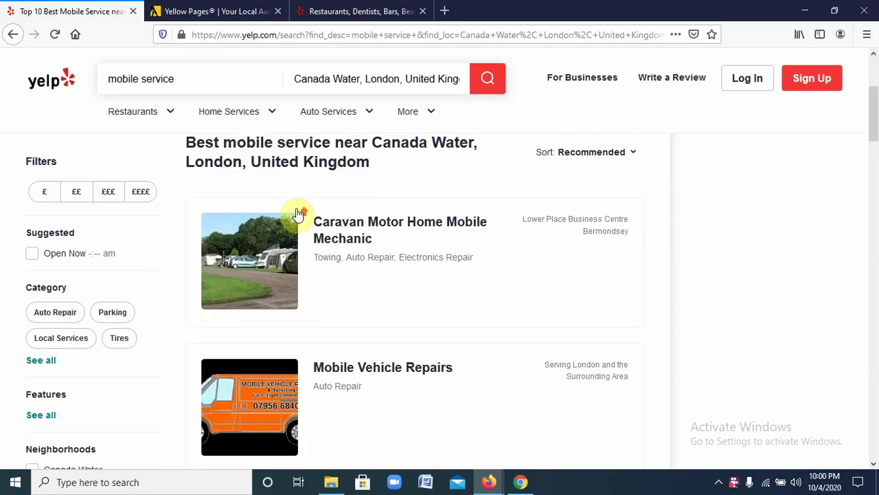
scroll(299, 214, "up", 3)
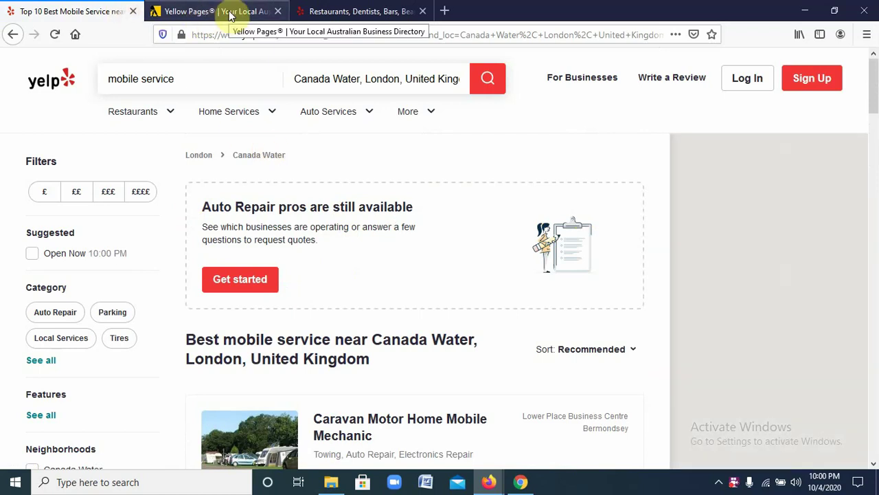
scroll(371, 268, "down", 3)
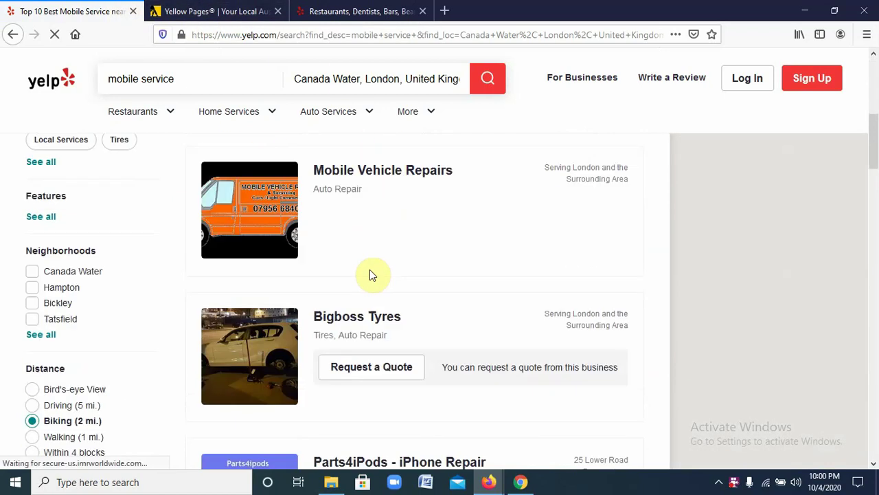
scroll(370, 273, "down", 5)
scroll(374, 275, "down", 5)
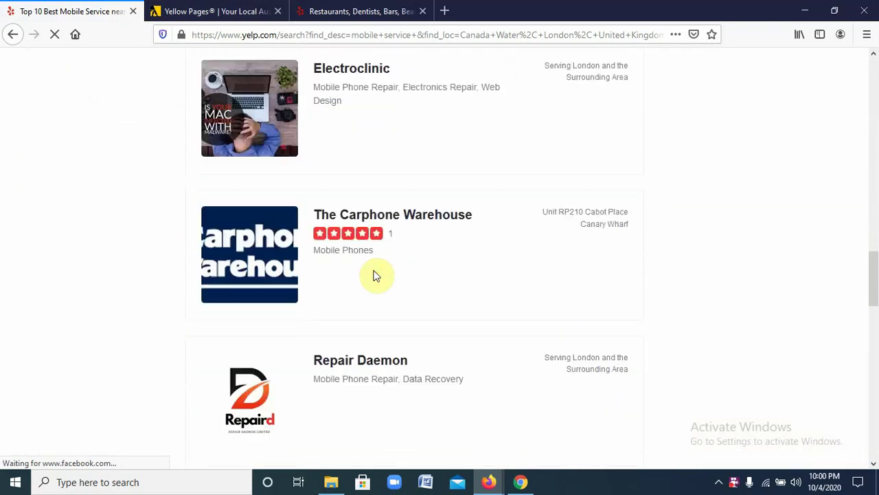
scroll(374, 275, "down", 10)
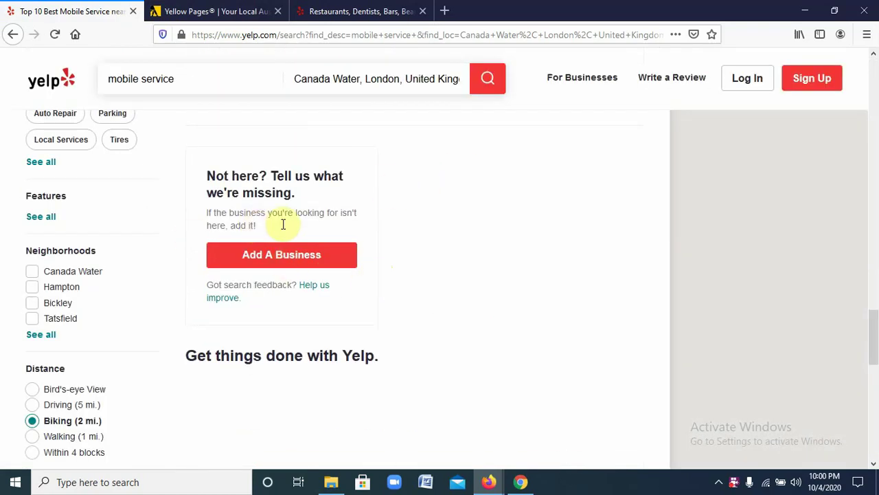
scroll(390, 238, "up", 10)
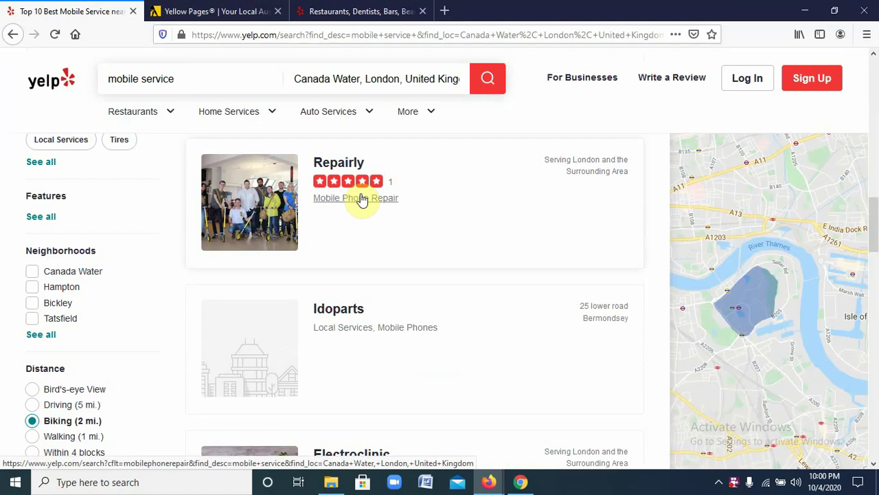
Minimise the open Yelp and Google search browser windows to reveal the desktop.
scroll(368, 195, "up", 7)
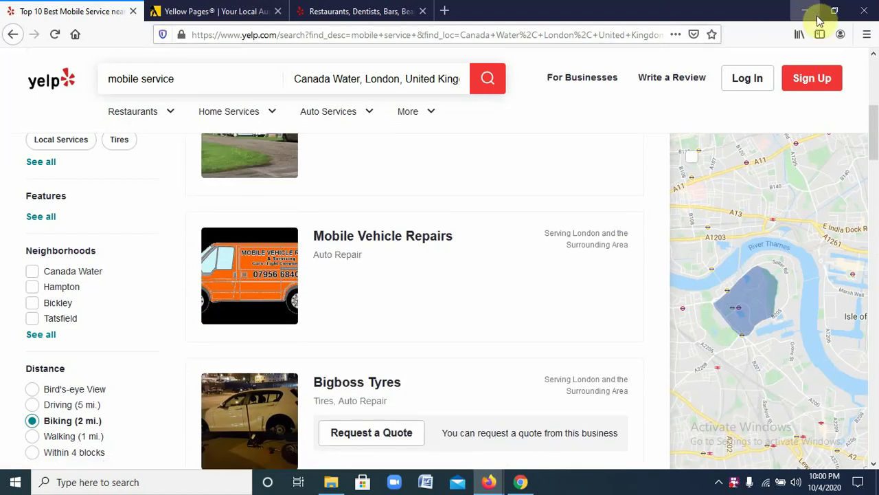
left_click(816, 16)
left_click(805, 9)
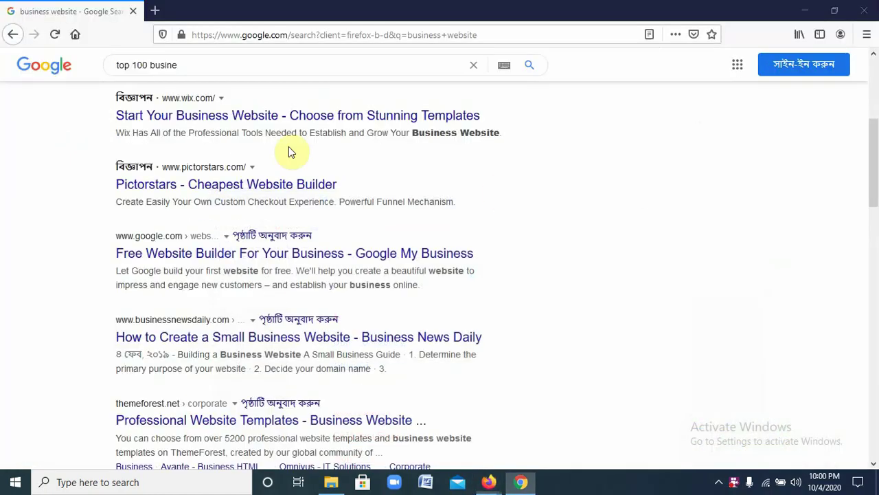
left_click(834, 11)
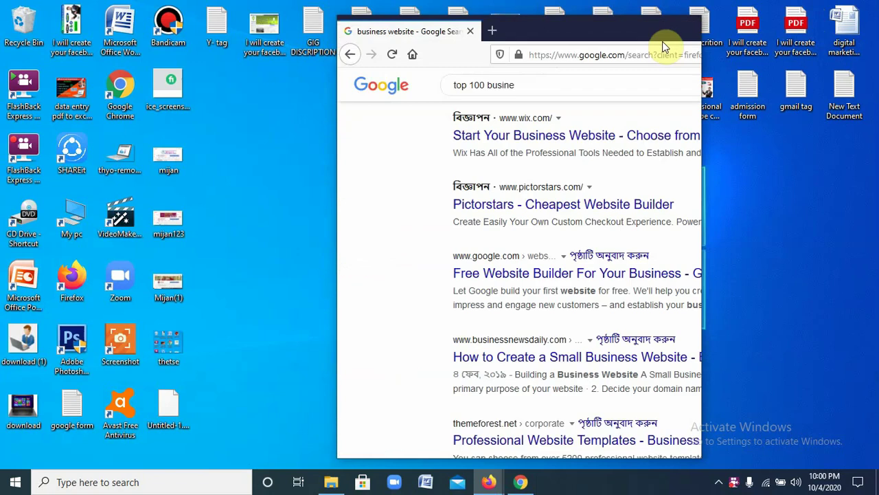
left_click(626, 27)
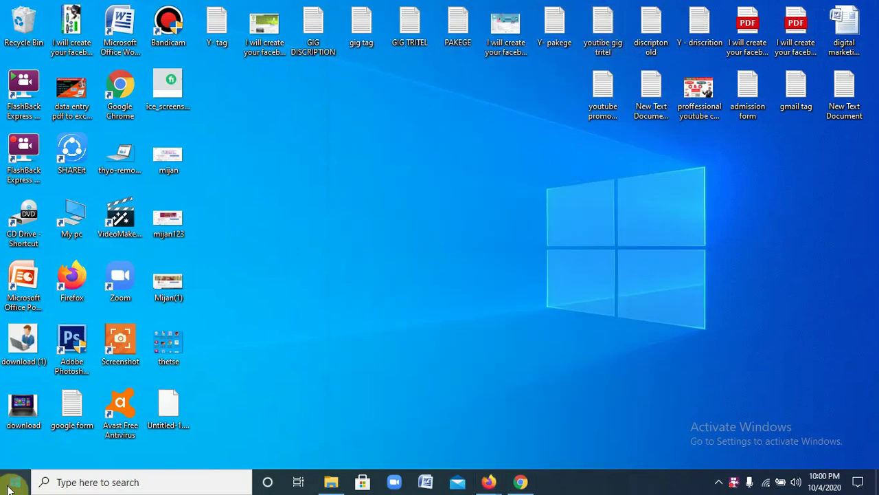
Switch to Microsoft Office Excel 2007 by launching it from the installed Microsoft Office programs.
left_click(8, 486)
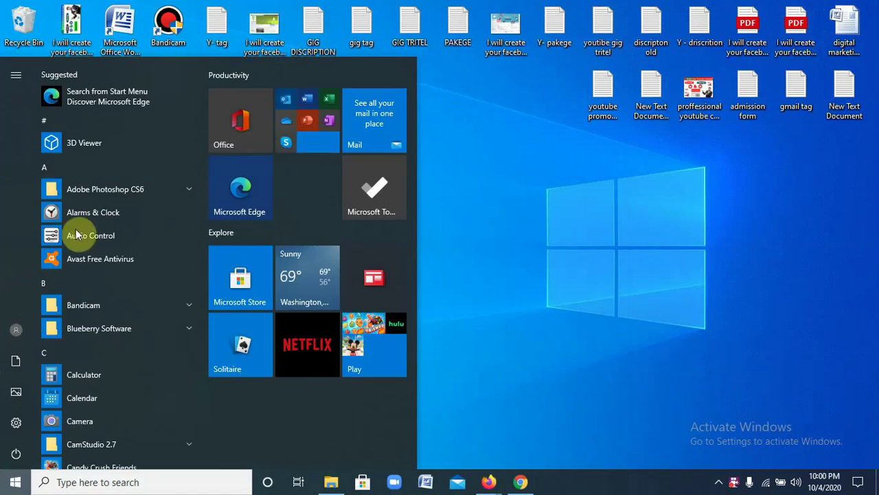
scroll(89, 370, "down", 5)
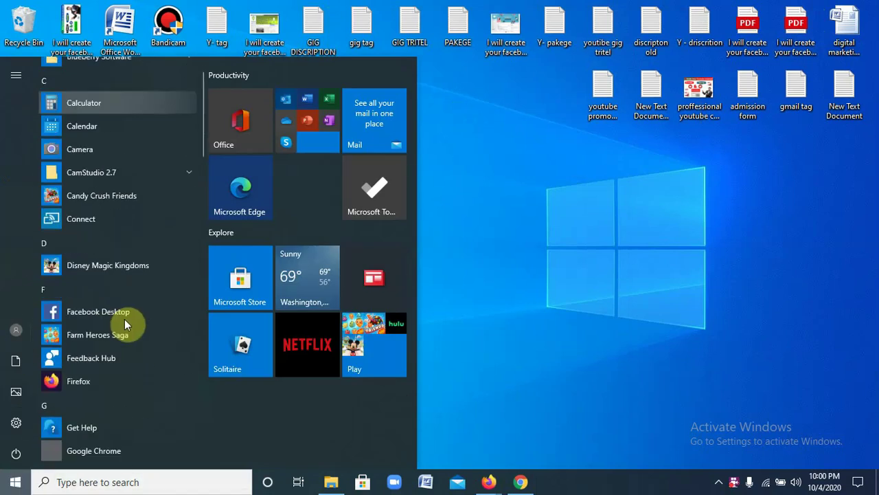
scroll(97, 320, "down", 3)
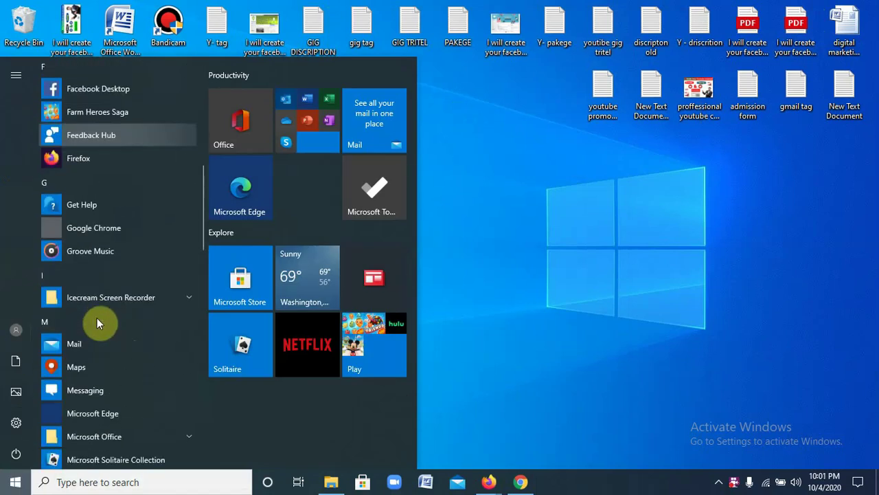
left_click(168, 433)
scroll(169, 401, "down", 4)
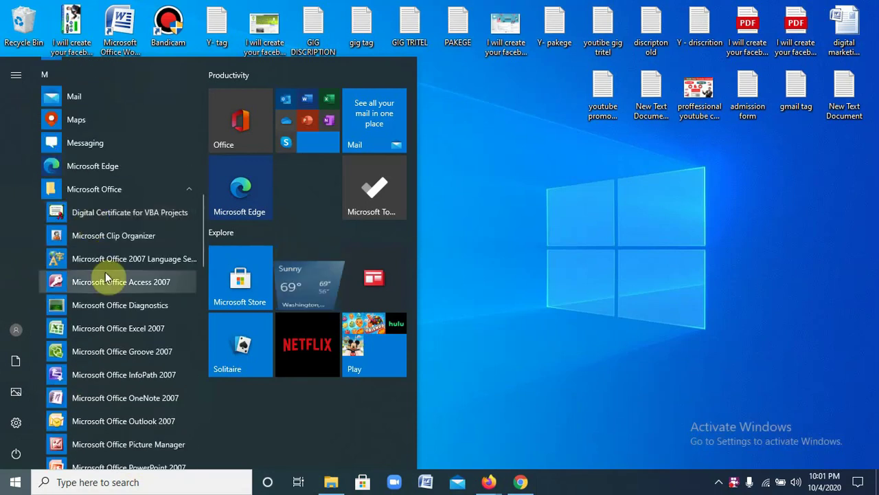
left_click(136, 331)
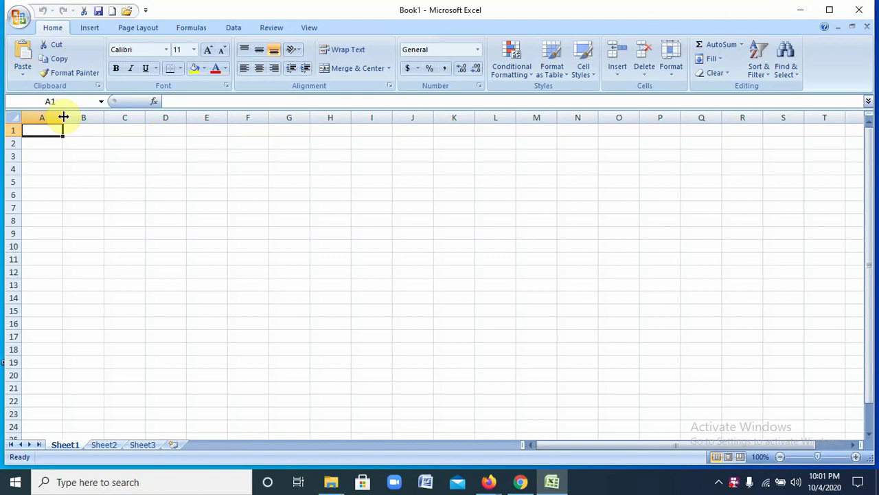
Widen columns A to F of the blank sheet and enter the heading "COMPANY NAME" in cell A1.
left_click_drag(62, 117, 619, 118)
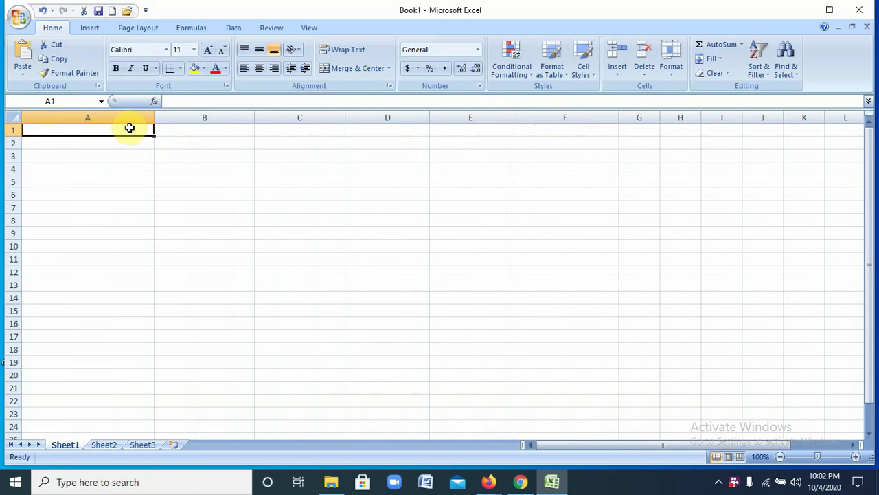
type("C")
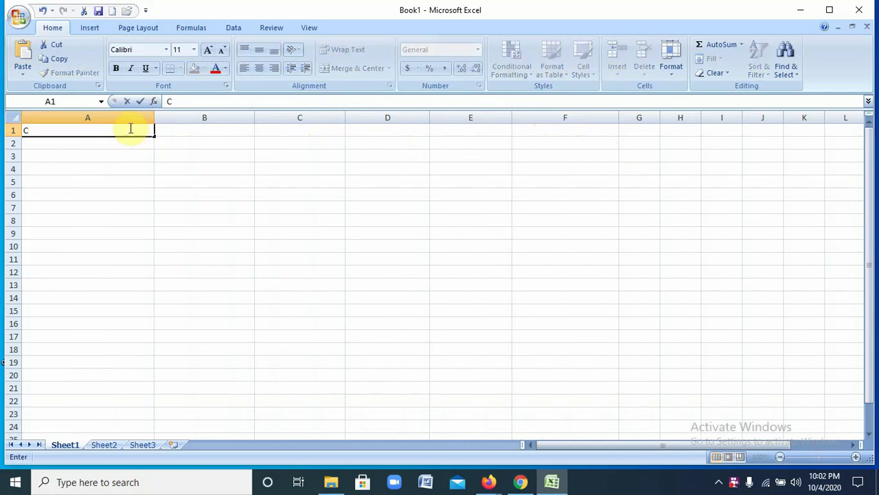
type("OMPANY NA")
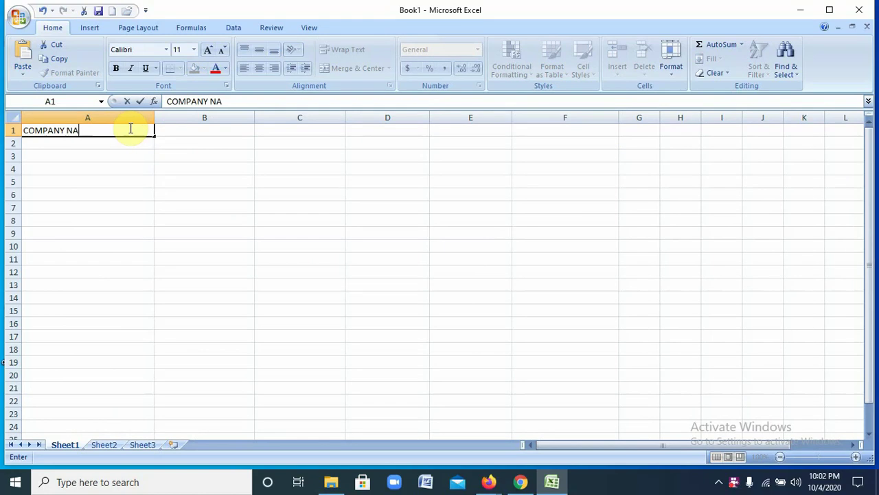
type("ME")
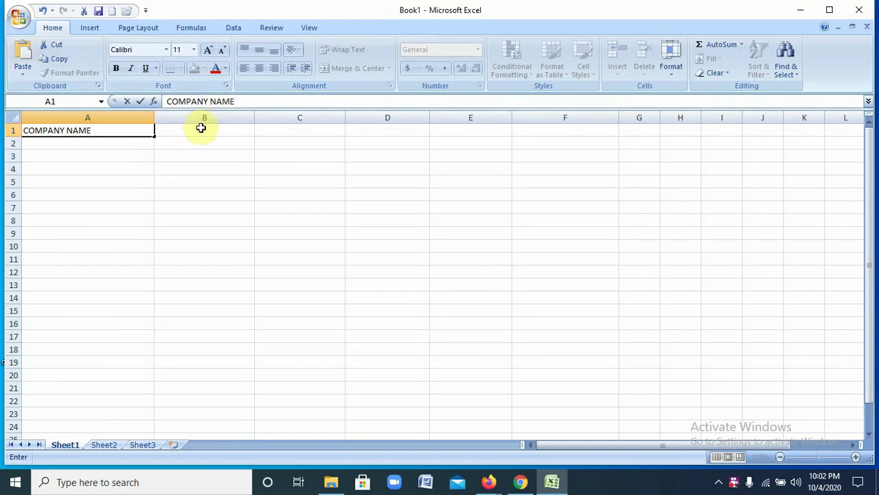
Enter the heading "Web Address" in cell B1.
left_click(202, 128)
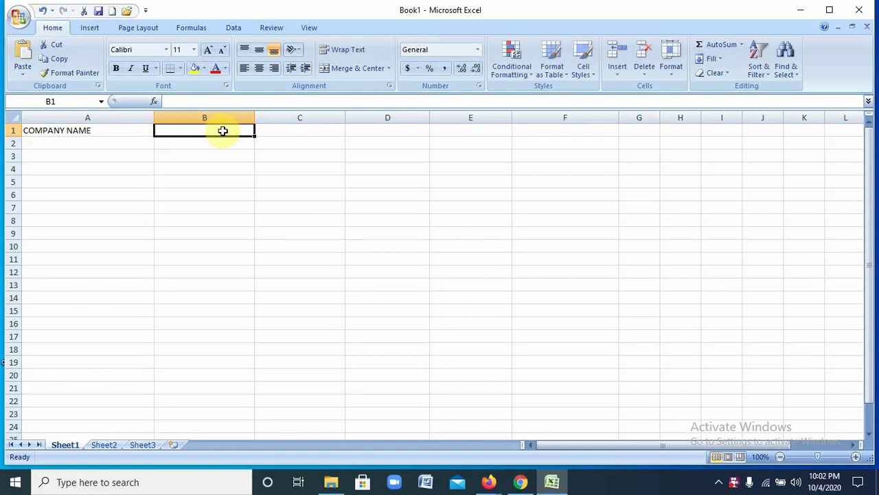
type("wEB")
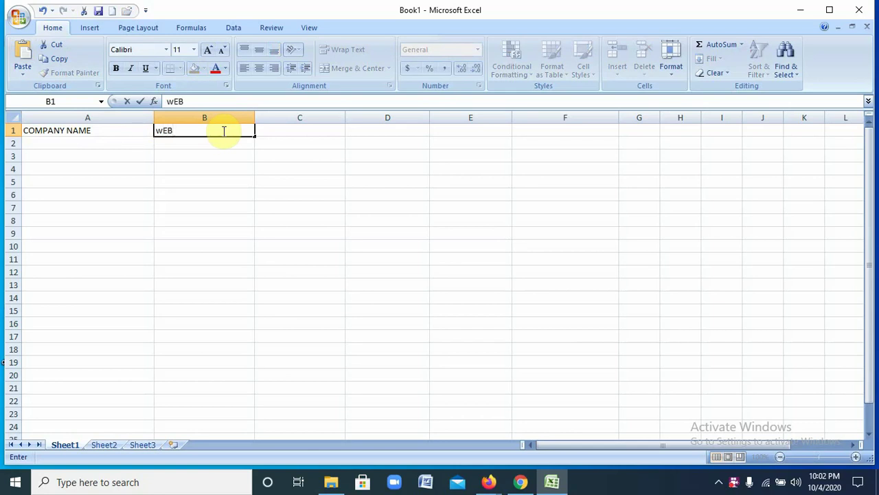
key("BackSpace")
key("BackSpace")
type("e")
type("w")
type("B ")
type("Address")
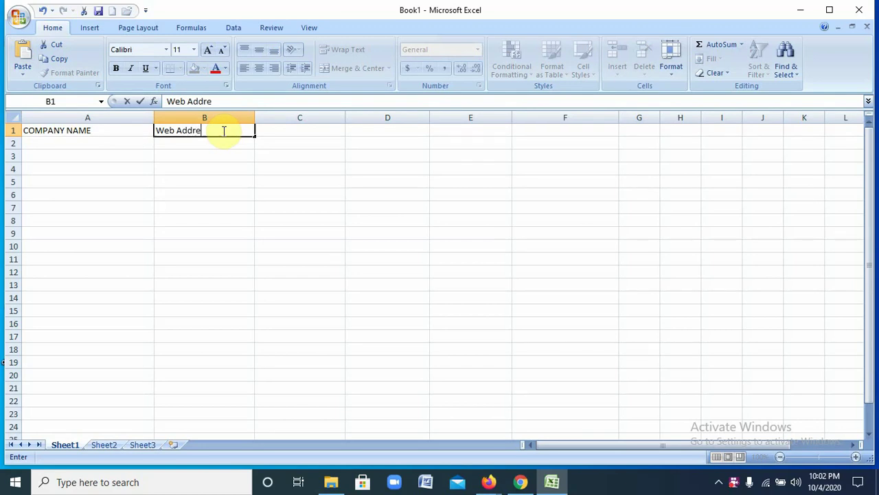
Enter the heading "Company adreess" in cell C1.
left_click(321, 132)
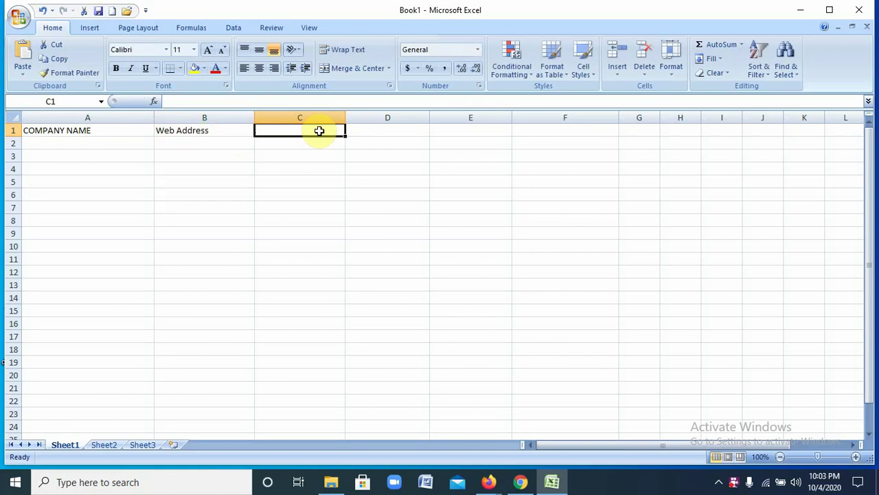
type("Co")
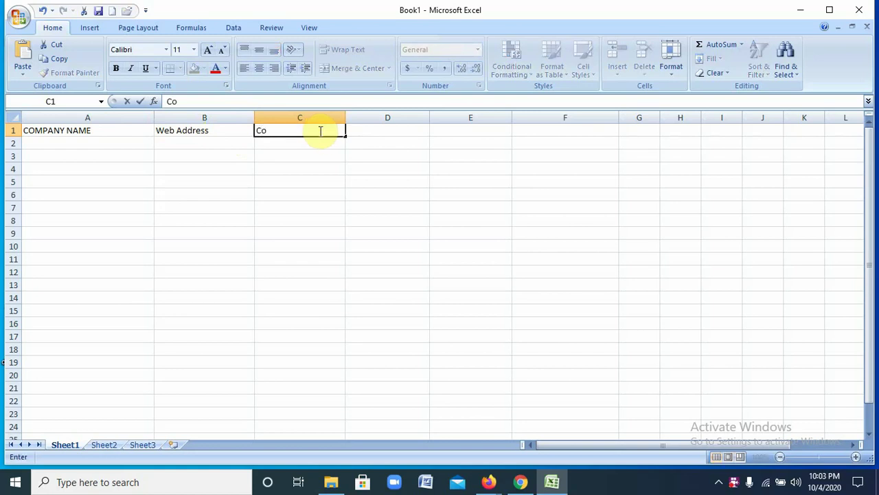
type("mpany as")
key("BackSpace")
key("BackSpace")
type("as")
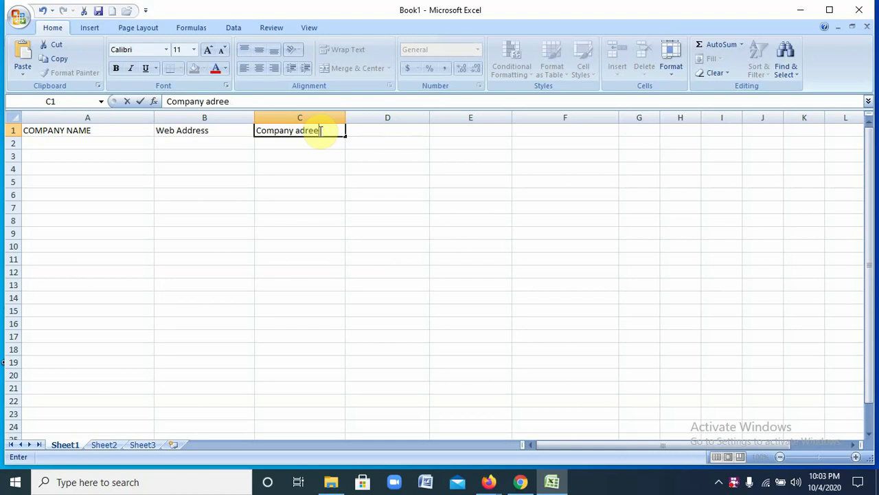
left_click(376, 131)
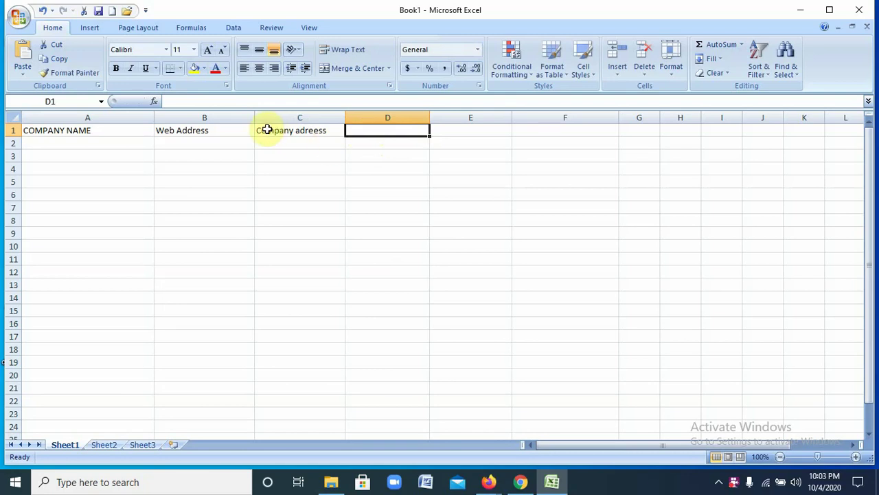
Capitalise the second word of the heading in cell C1 so it reads "Company Adreess".
left_click(312, 132)
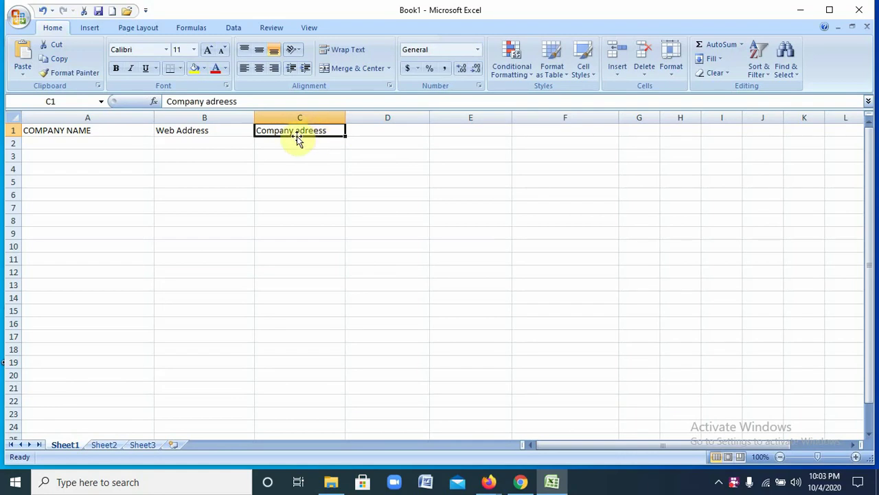
double_click(301, 132)
key("BackSpace")
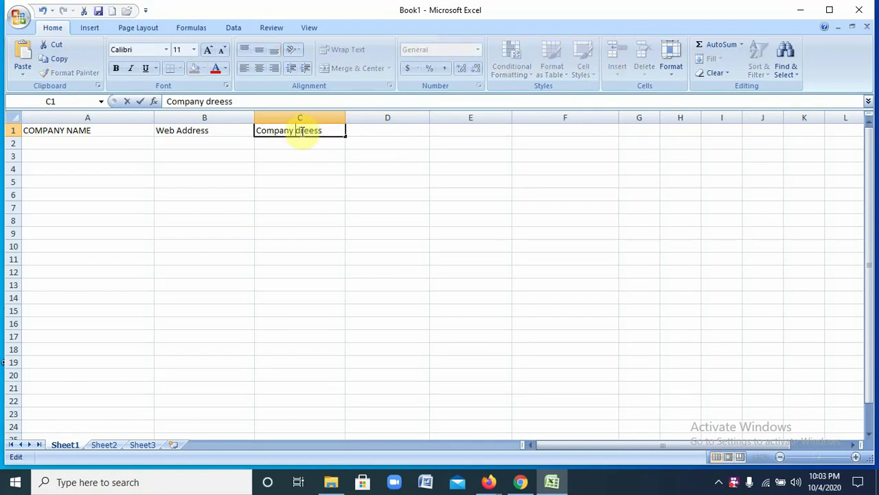
type("A")
Rewrite the all-capitals heading in cell A1 as "Company Name".
left_click(110, 132)
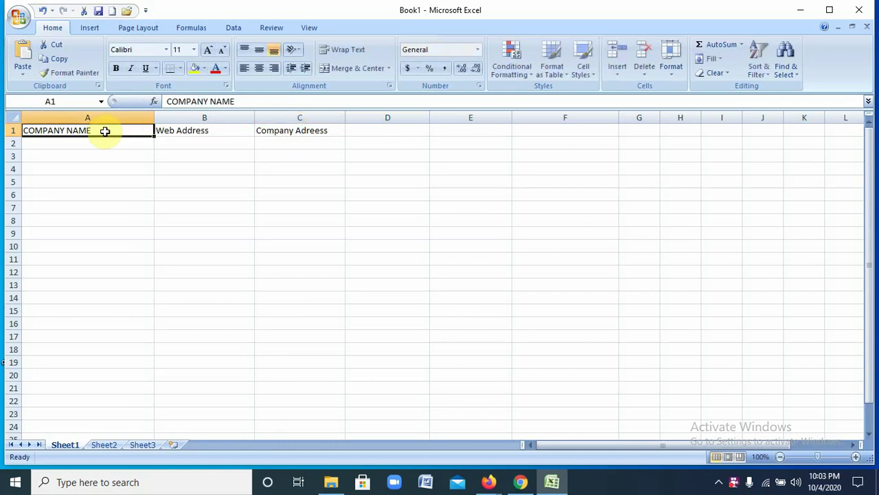
double_click(95, 130)
key("BackSpace")
key("BackSpace")
key("BackSpace")
key("BackSpace")
key("BackSpace")
key("BackSpace")
key("BackSpace")
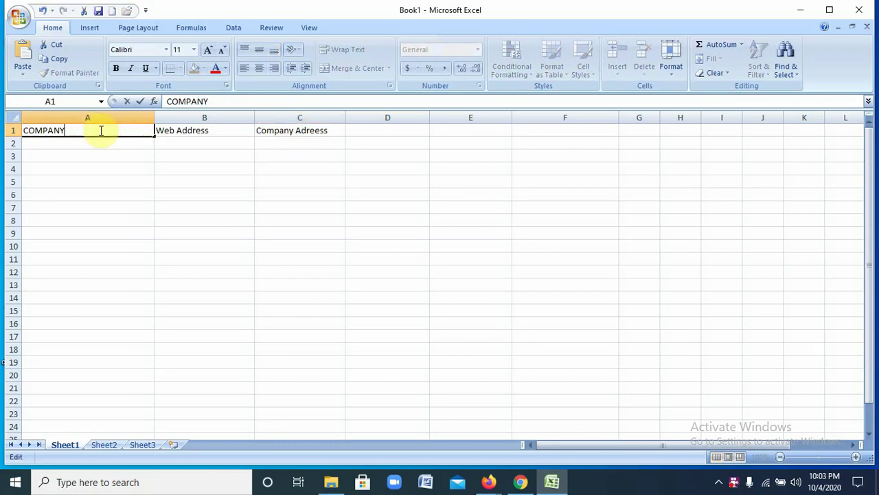
key("BackSpace")
key("BackSpace")
key("BackSpace")
key("BackSpace")
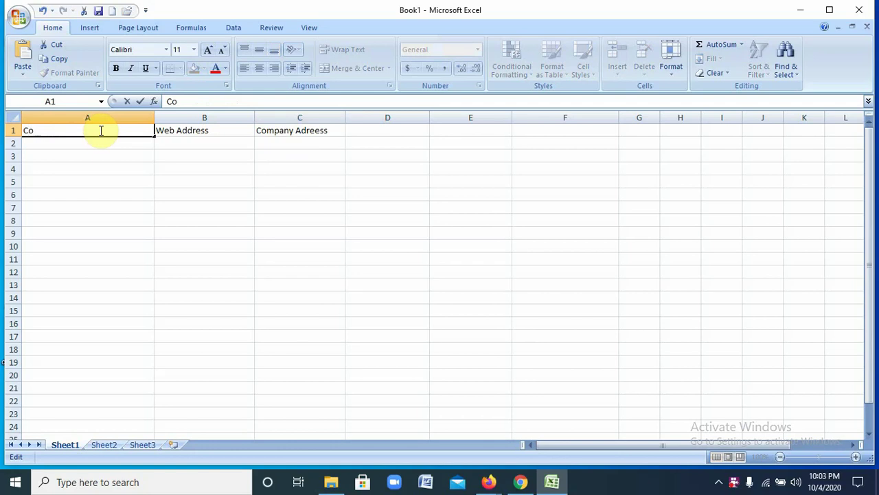
type("ompany Name")
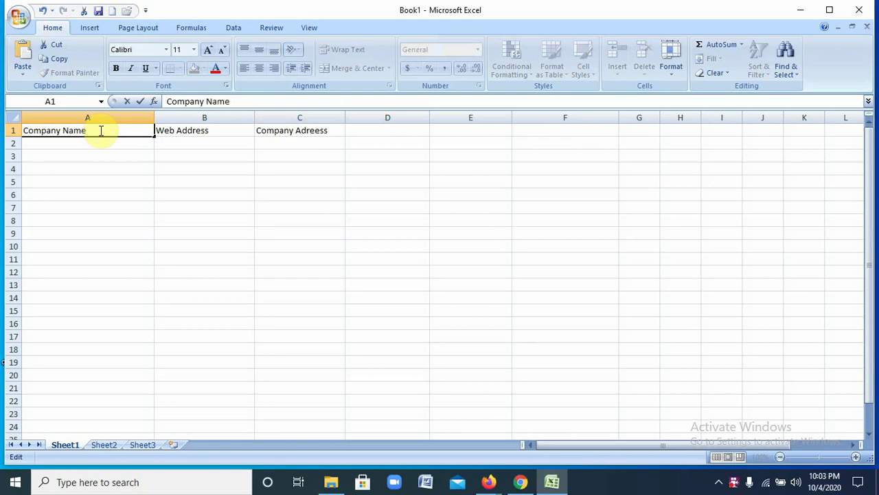
Enter the heading "Phone" in cell D1.
left_click(327, 139)
double_click(367, 130)
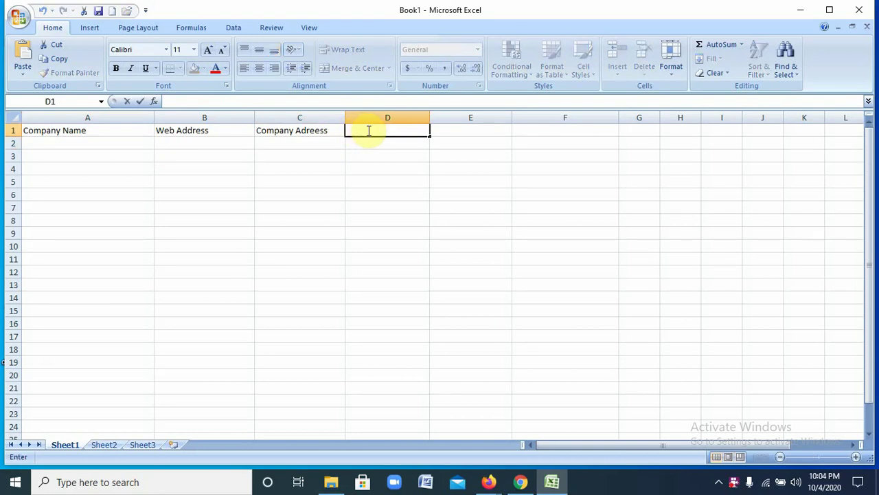
type("P")
key("BackSpace")
key("BackSpace")
Enter the heading "Email" in cell E1 and the heading "Fb" in cell F1.
left_click(475, 124)
double_click(481, 127)
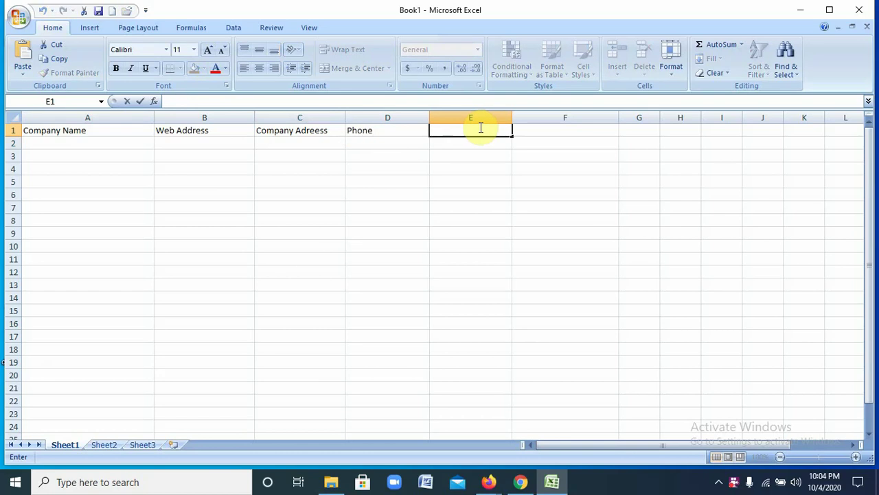
type("Email")
left_click(550, 127)
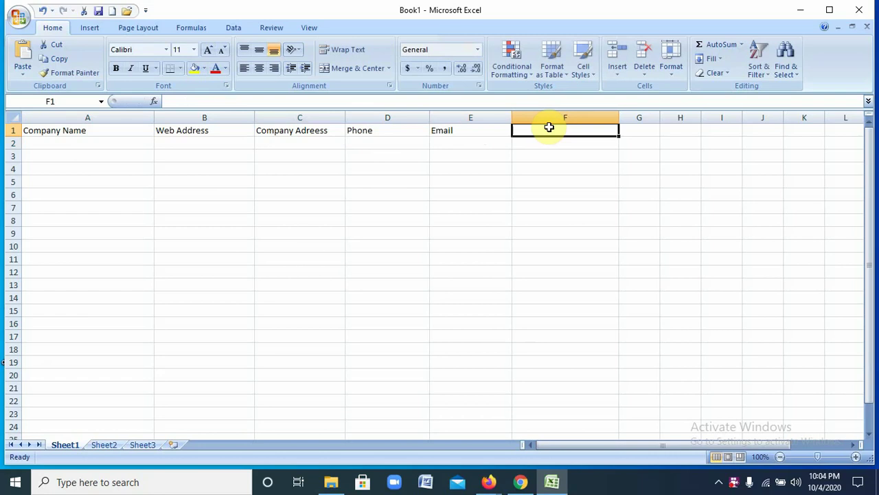
double_click(549, 128)
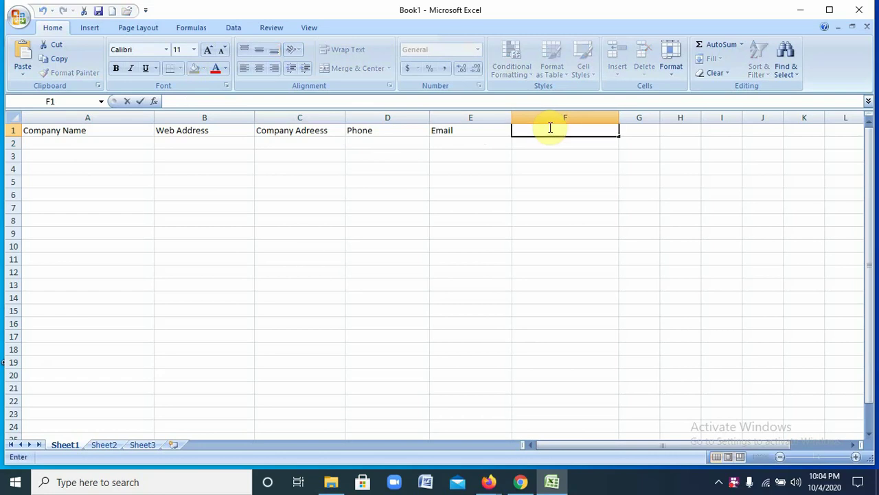
type("Fb")
left_click(525, 175)
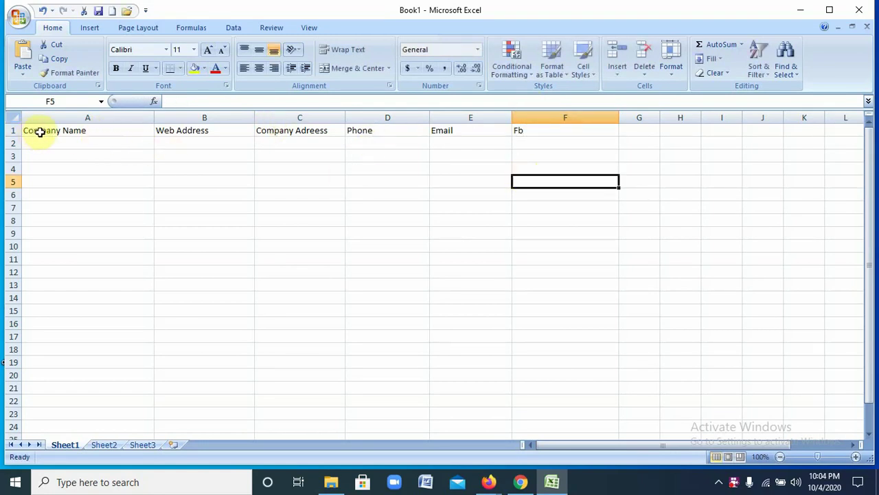
Centre the headings in cells A1 to F1 and make them bold.
left_click_drag(40, 132, 573, 132)
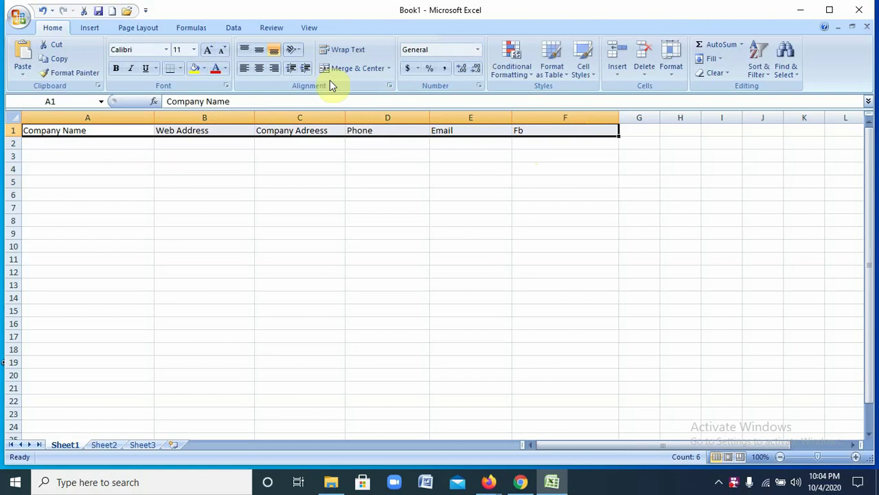
left_click(263, 69)
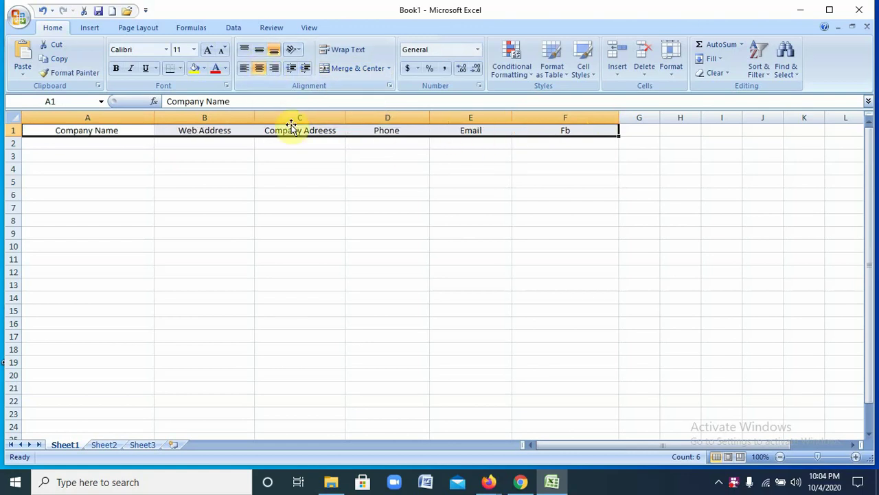
left_click(117, 67)
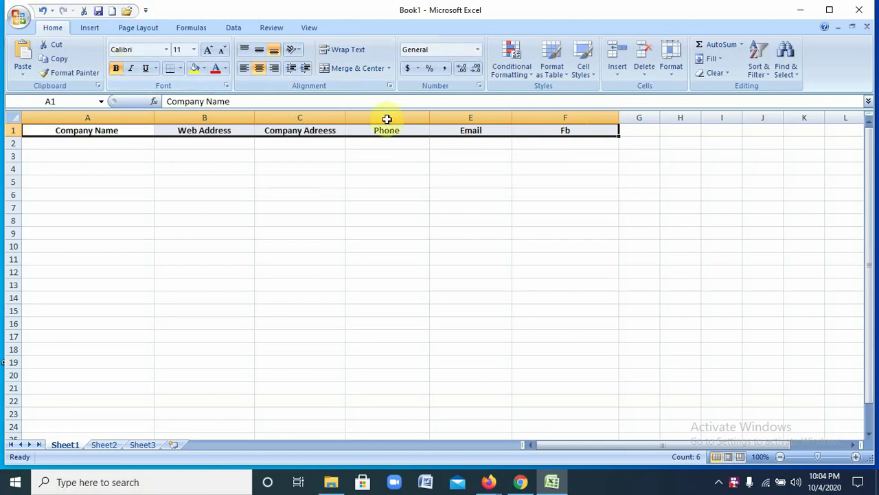
left_click(219, 68)
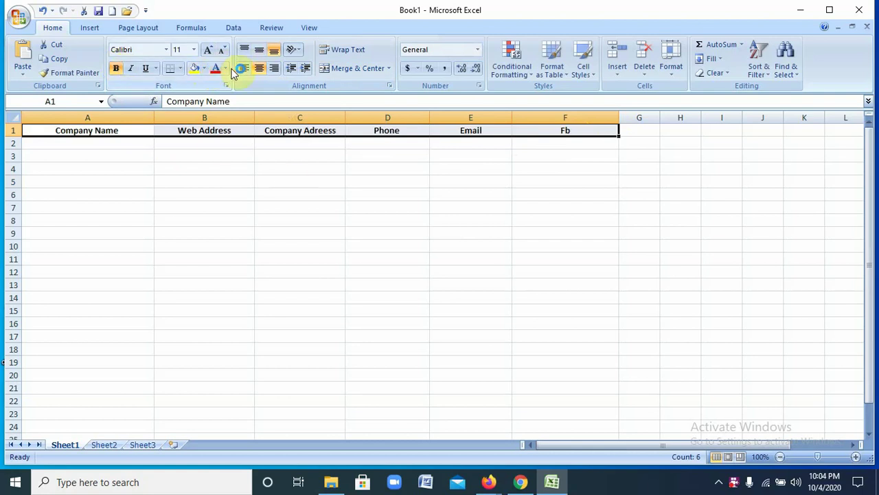
Try a red font colour on the headings in A1 to F1 and return them to the automatic colour.
left_click(227, 69)
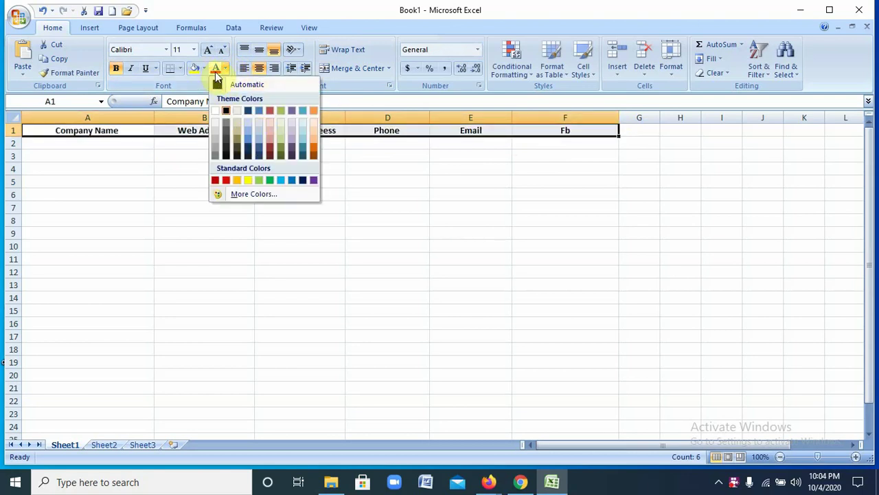
left_click(216, 75)
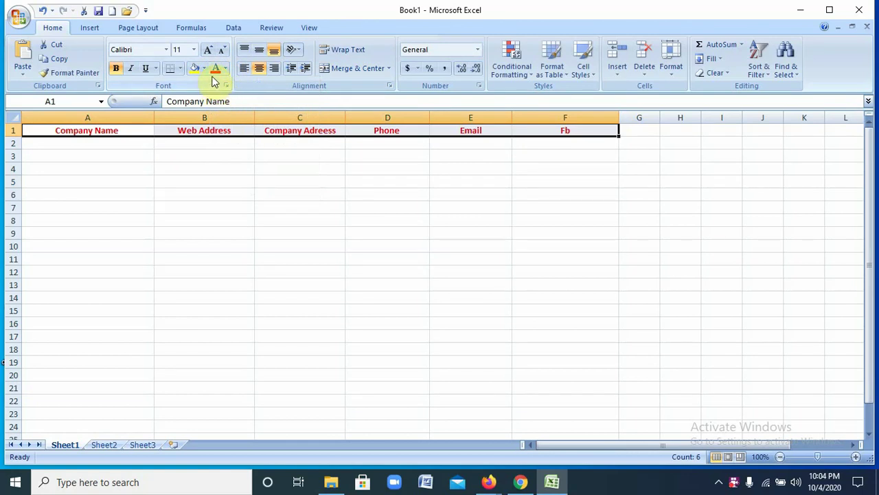
left_click(226, 67)
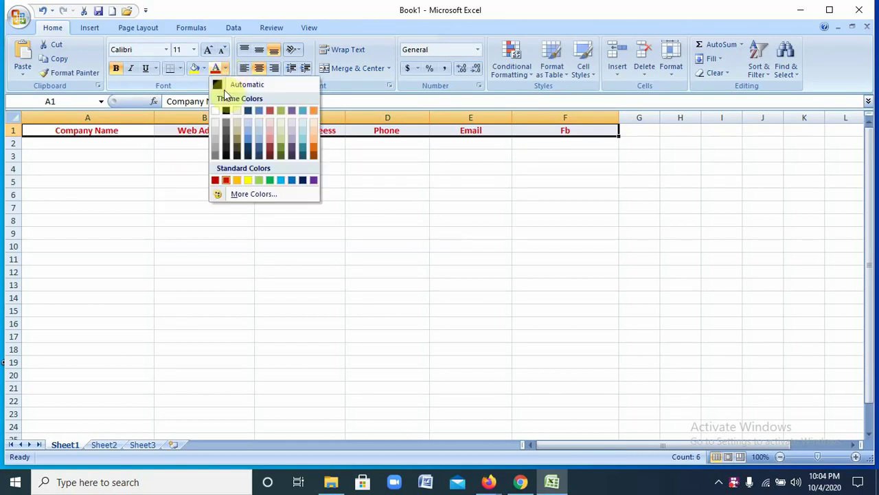
left_click(224, 85)
Fill cell C5 and the heading cells A1 to F1 with yellow.
left_click(272, 177)
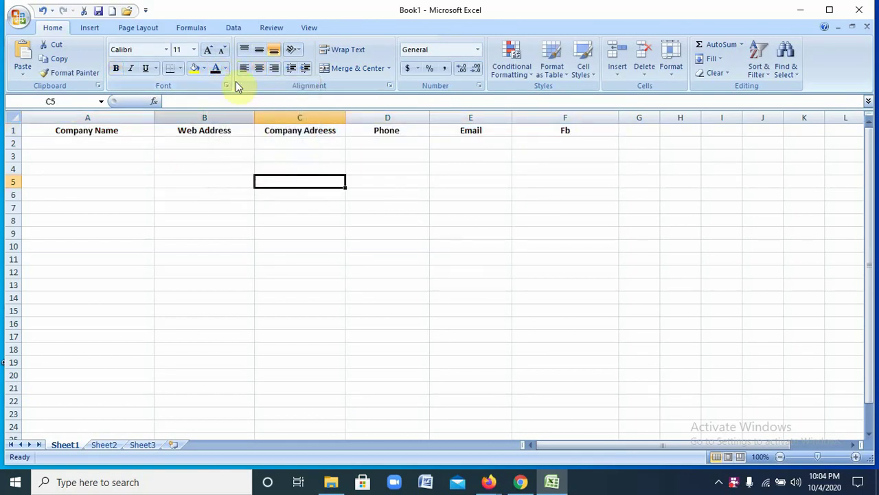
left_click(196, 69)
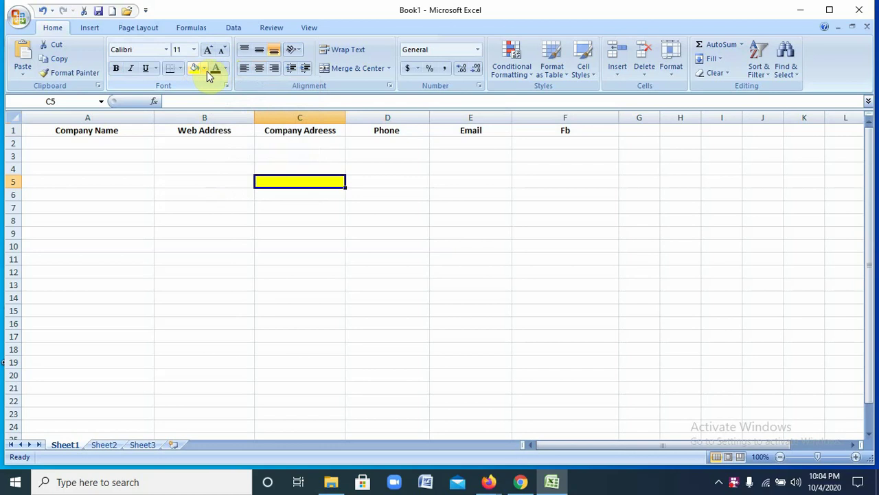
left_click(240, 132)
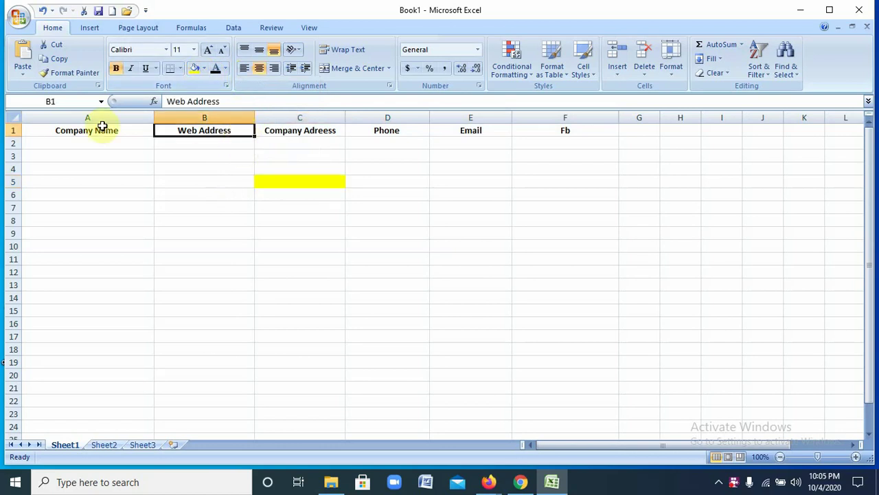
left_click_drag(59, 133, 567, 129)
left_click(198, 69)
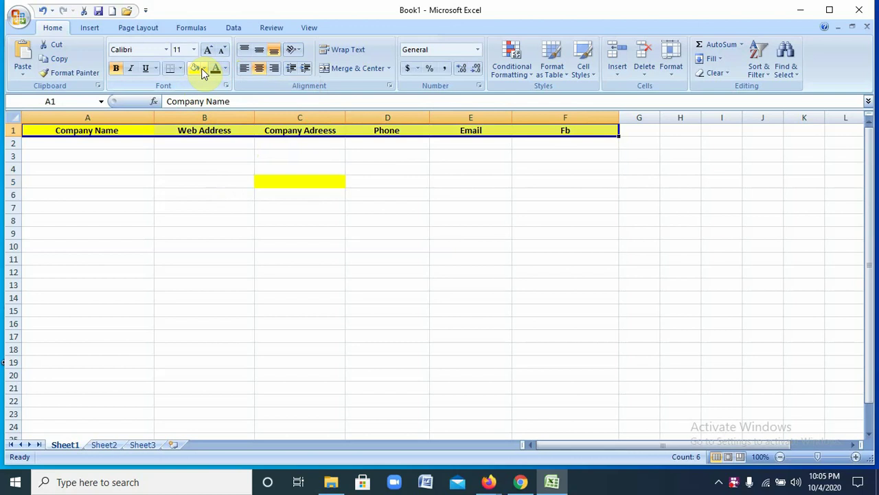
Change the fill of the heading cells A1 to F1 to dark blue from the extended colour palette.
left_click(204, 69)
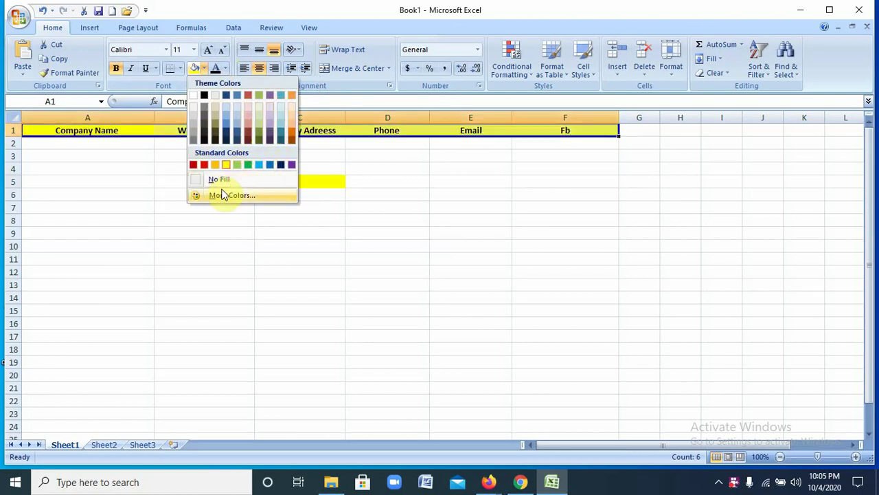
key("Escape")
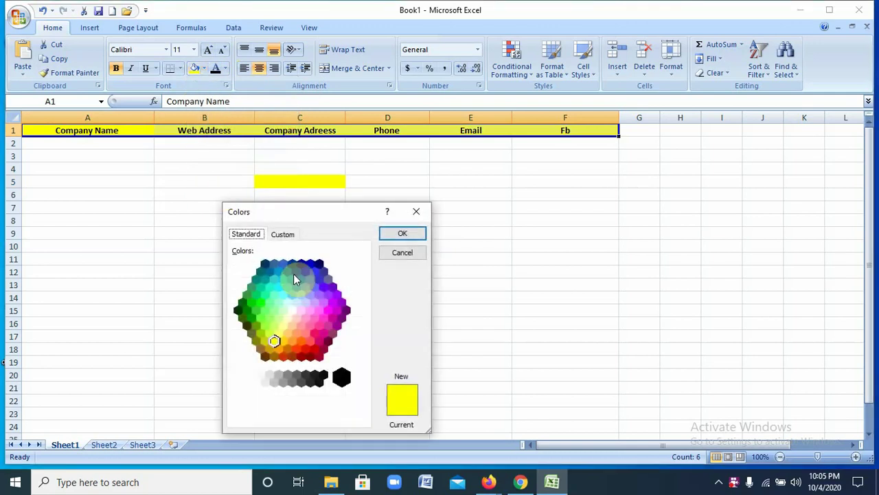
left_click(311, 264)
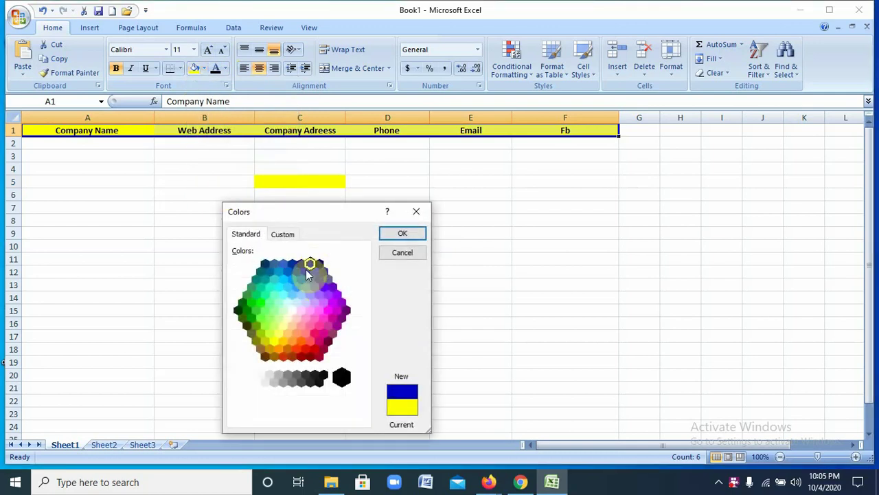
left_click(402, 234)
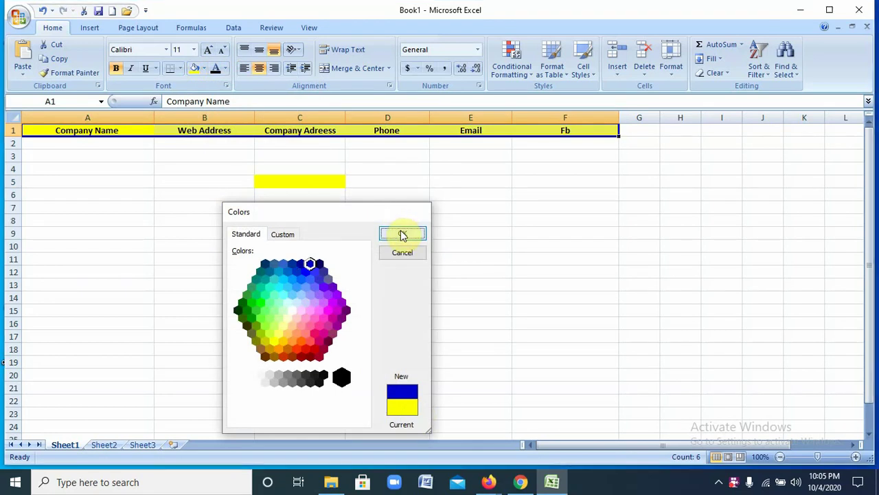
Fill cell C9 with the recent dark blue and apply the standard yellow fill to cell C5.
left_click(289, 231)
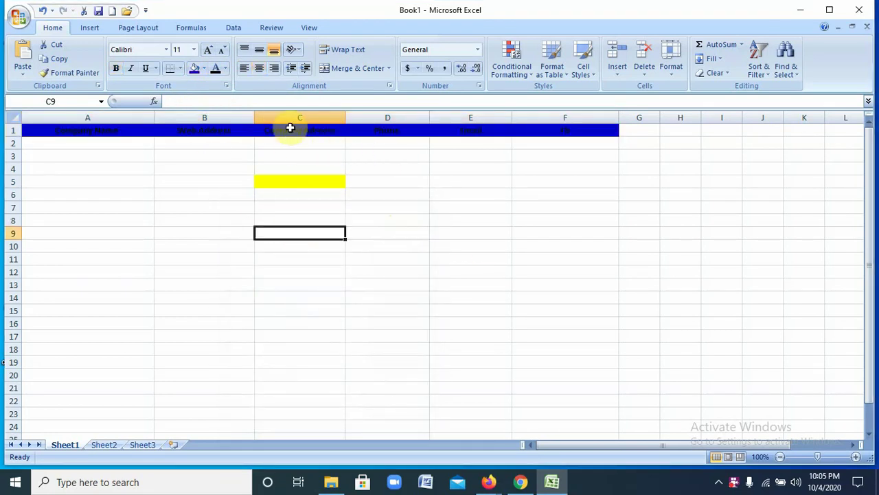
left_click(193, 71)
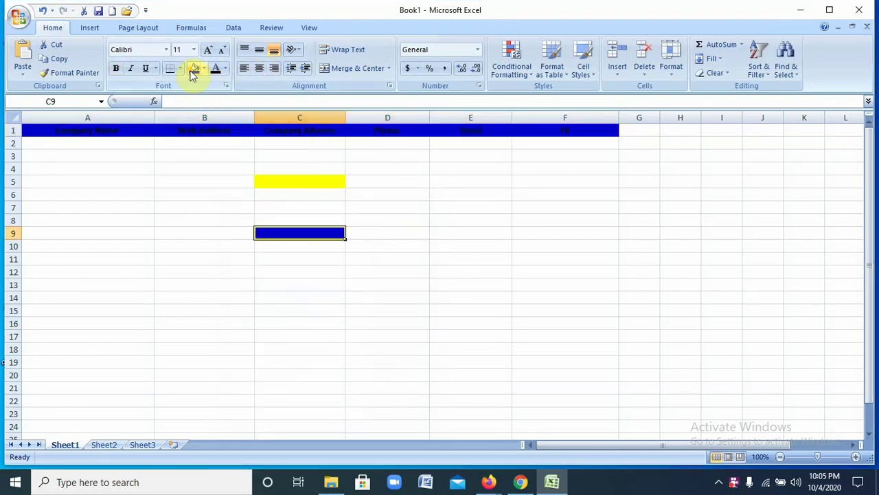
left_click(289, 184)
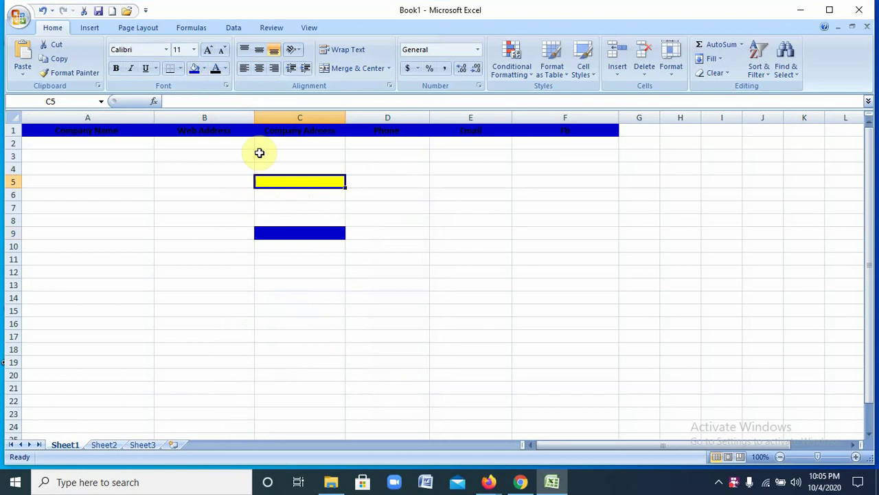
left_click(204, 69)
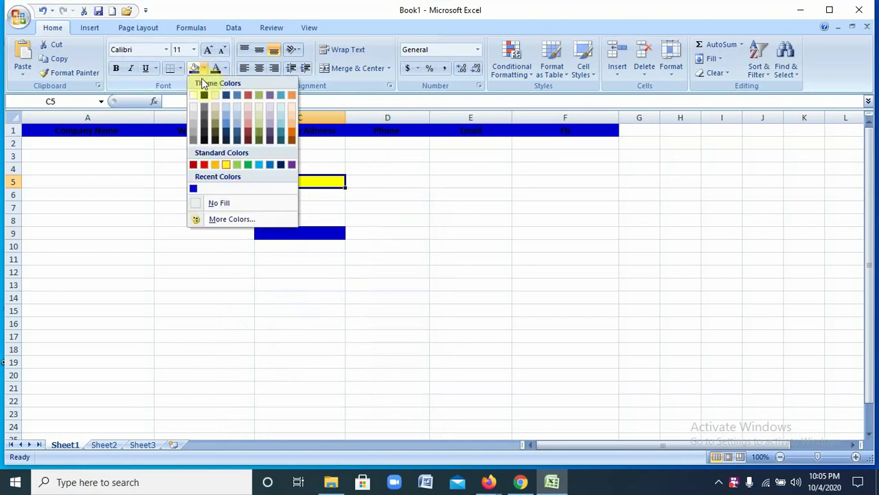
left_click(228, 167)
Apply the yellow fill to the blue heading cells A1 to F1.
left_click_drag(32, 130, 585, 132)
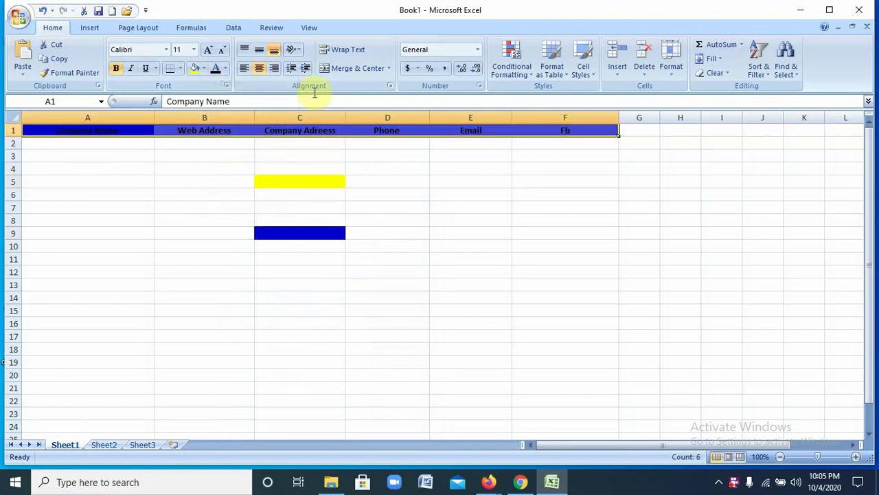
left_click(196, 69)
left_click(337, 159)
Try a white fill on cells B4 to D12, and undo it together with the last heading fill.
left_click_drag(249, 168, 364, 259)
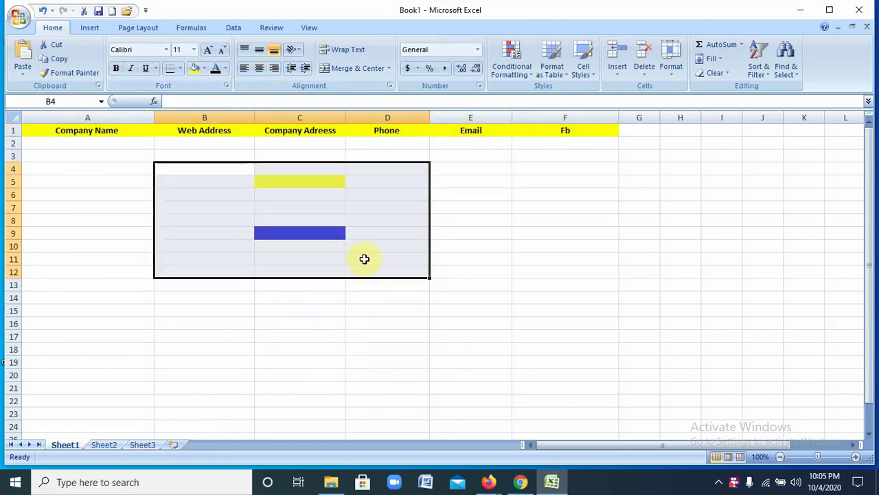
left_click(204, 69)
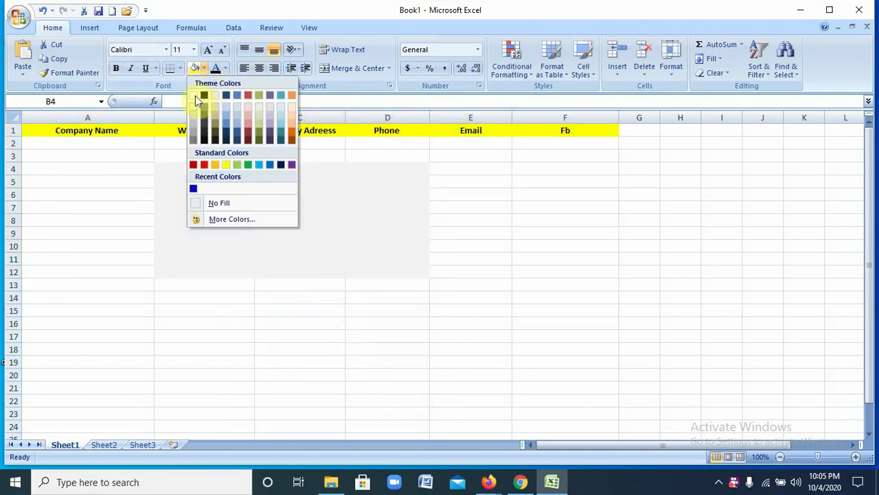
left_click(196, 100)
left_click(307, 256)
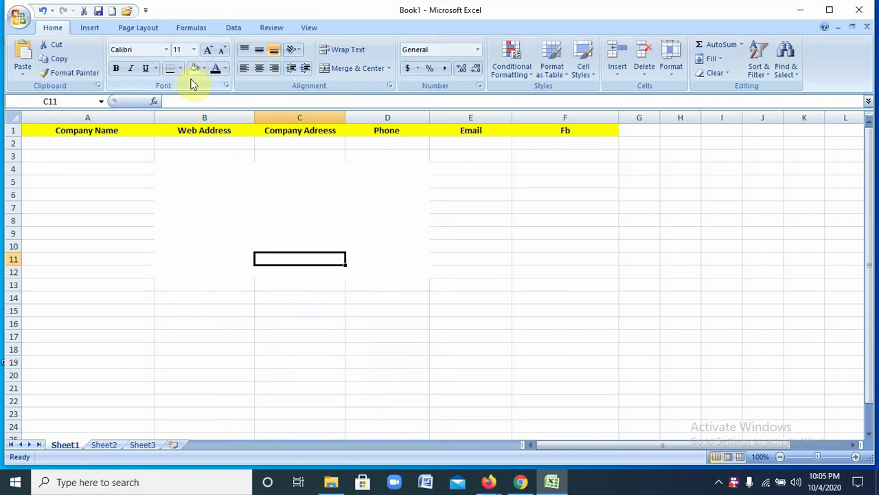
left_click(43, 11)
left_click(42, 11)
Fill the coloured cells C5 and C9 with white.
left_click(289, 184)
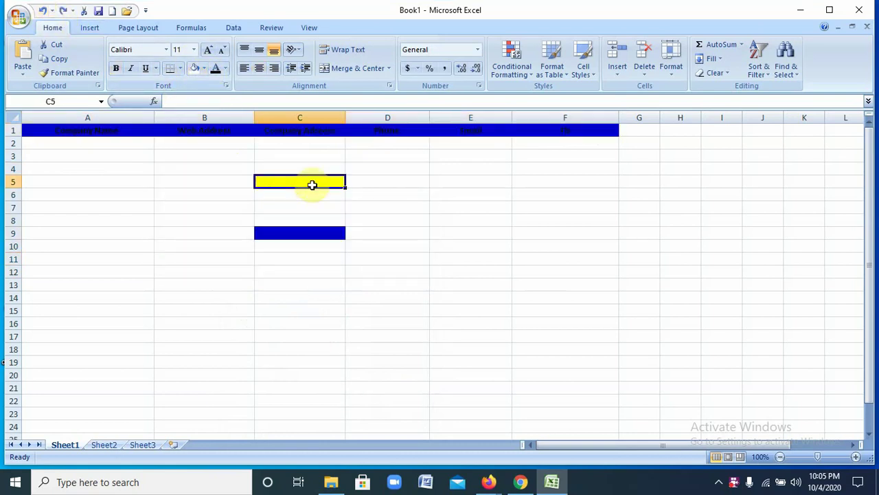
left_click(205, 68)
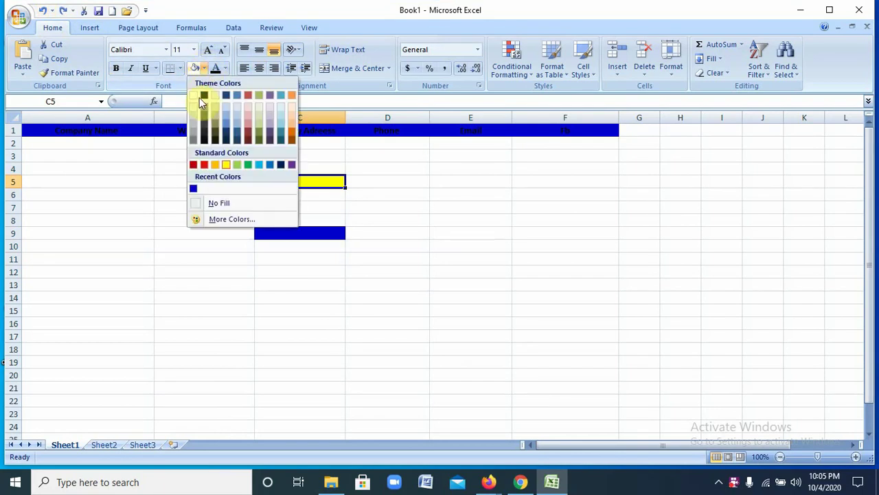
left_click(195, 96)
left_click(278, 232)
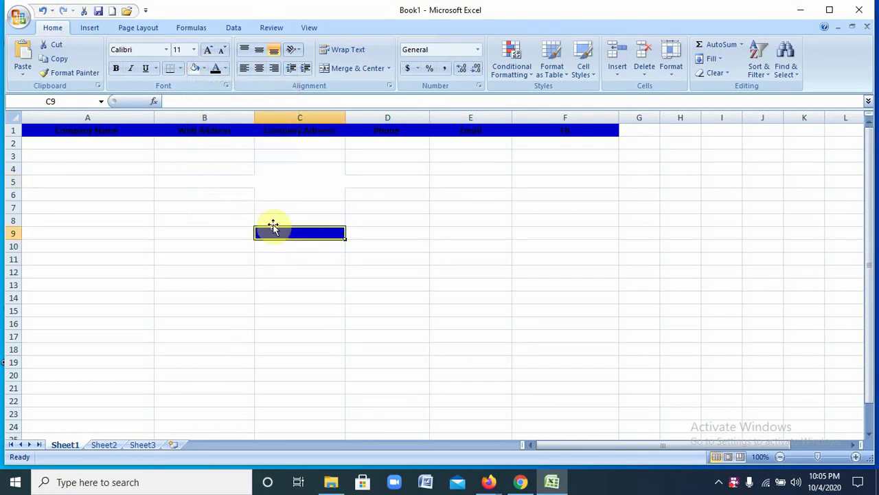
left_click(204, 68)
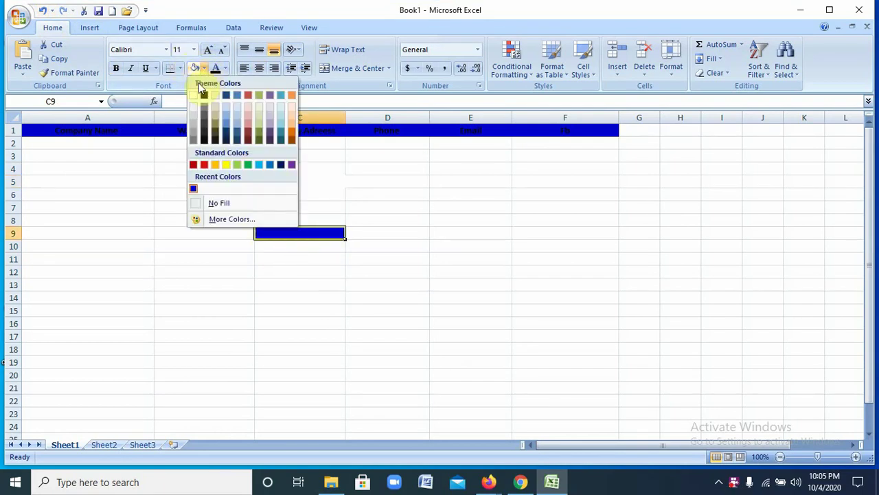
left_click(195, 97)
left_click(295, 185)
left_click(318, 217)
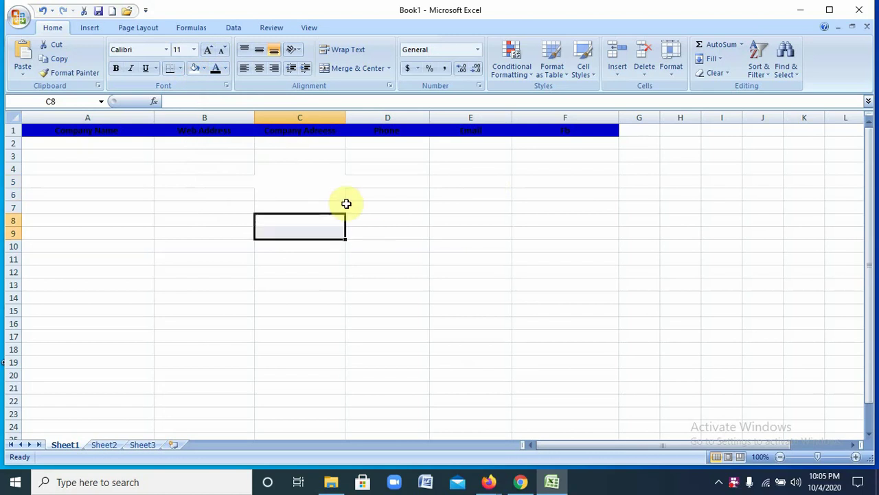
Set the fill of the heading cells A1 to F1 to standard yellow.
left_click_drag(32, 132, 612, 128)
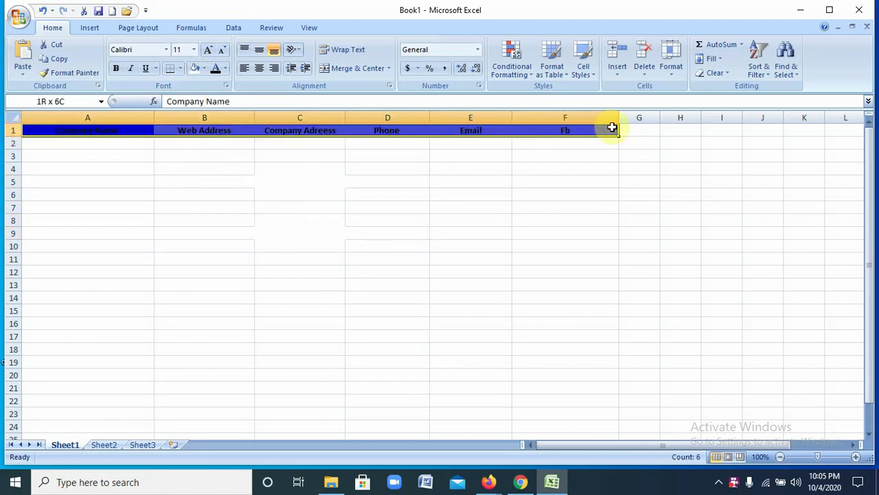
left_click(204, 68)
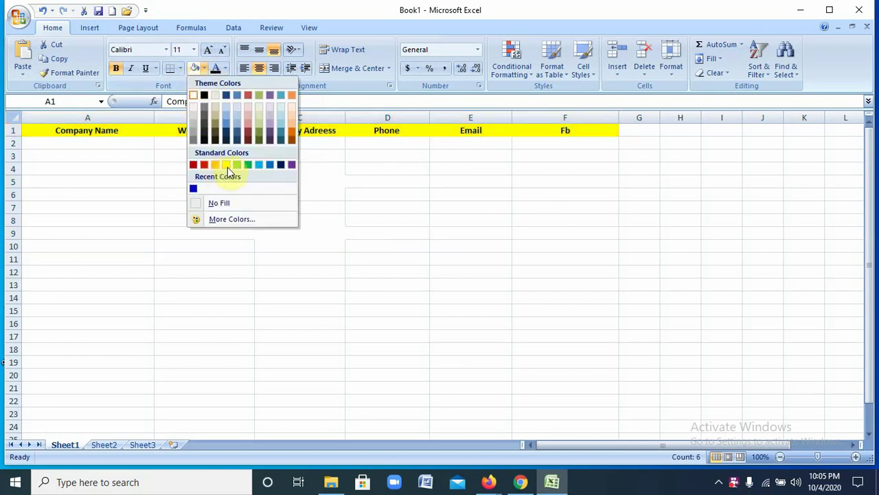
left_click(226, 165)
left_click(417, 287)
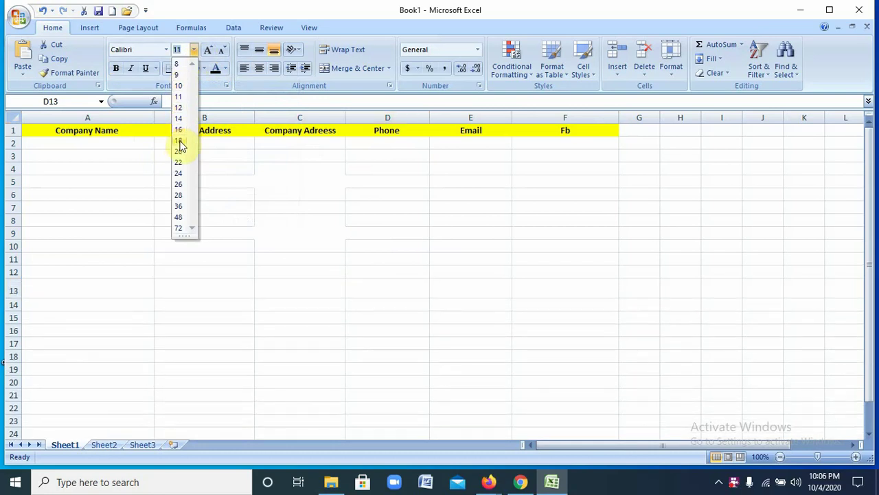
Set the font size of the headings in A1 to F1 to 16.
left_click(193, 53)
left_click_drag(59, 131, 567, 131)
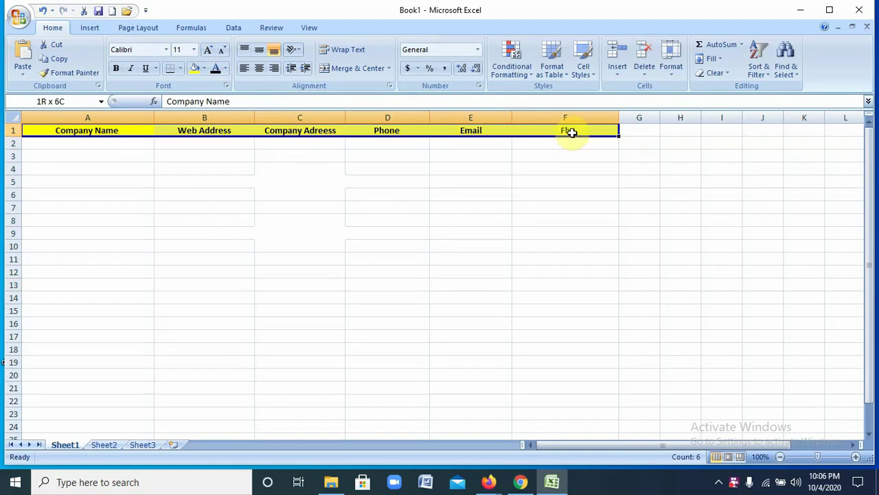
left_click(194, 49)
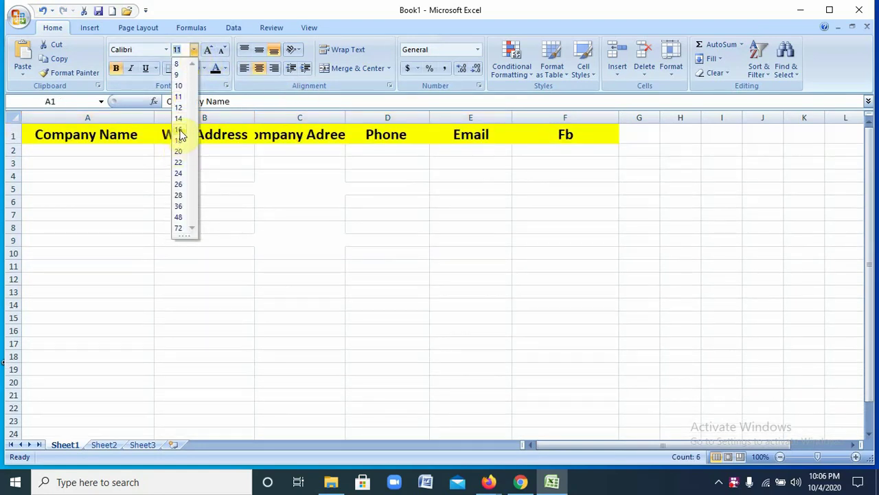
left_click(288, 237)
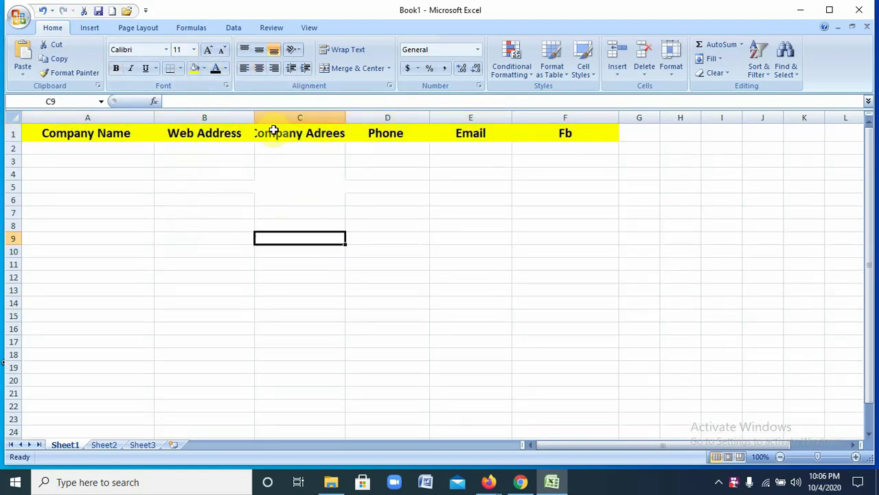
Widen columns B and C so the Web Address and Company Adreess headings fit completely.
left_click_drag(255, 118, 296, 118)
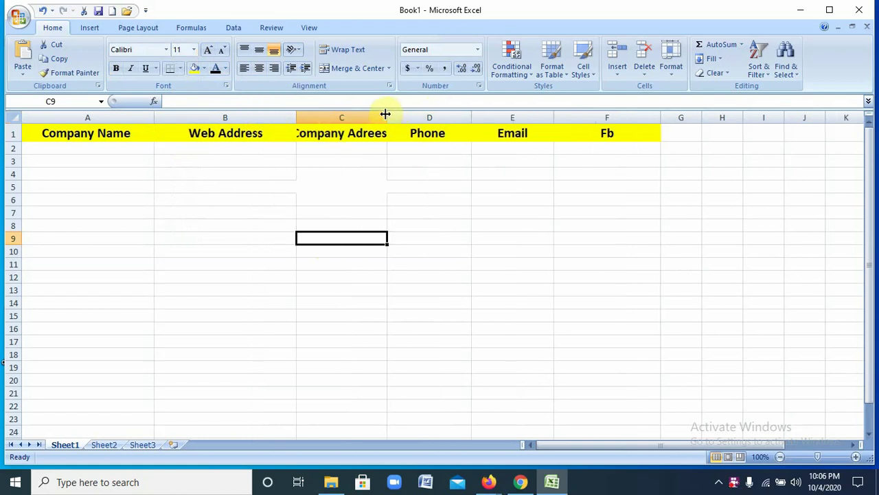
left_click_drag(387, 117, 417, 116)
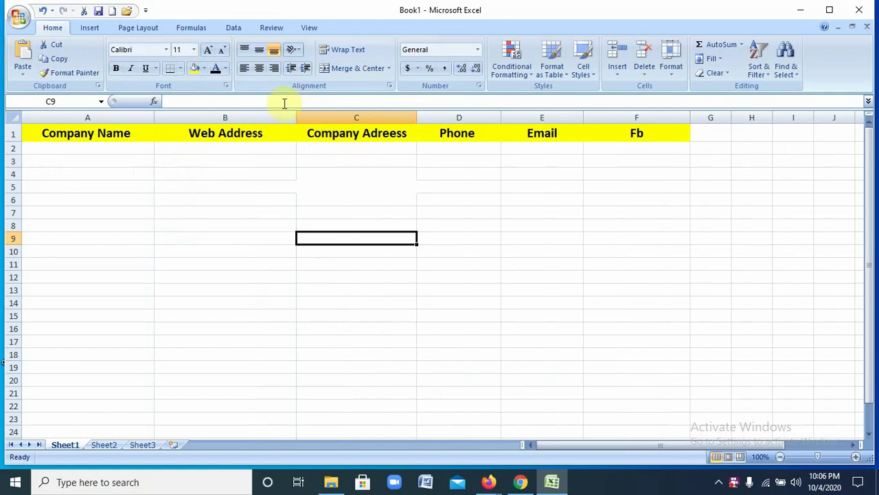
left_click(357, 176)
left_click(357, 184)
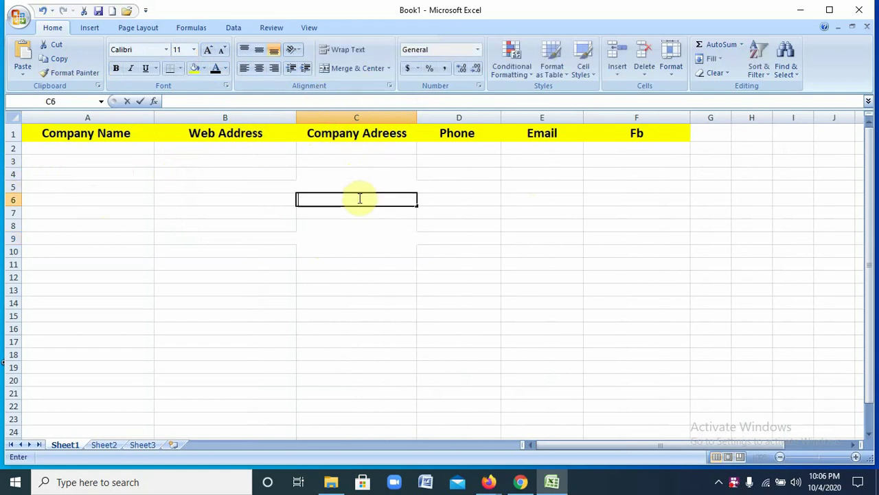
Open cell A2 for entry and switch to the Yelp mobile service results in Firefox.
left_click(86, 149)
double_click(85, 148)
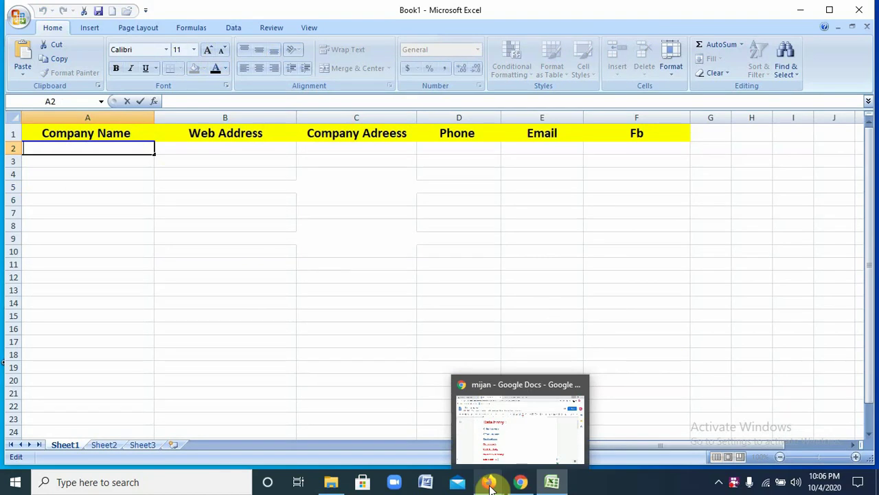
left_click(540, 440)
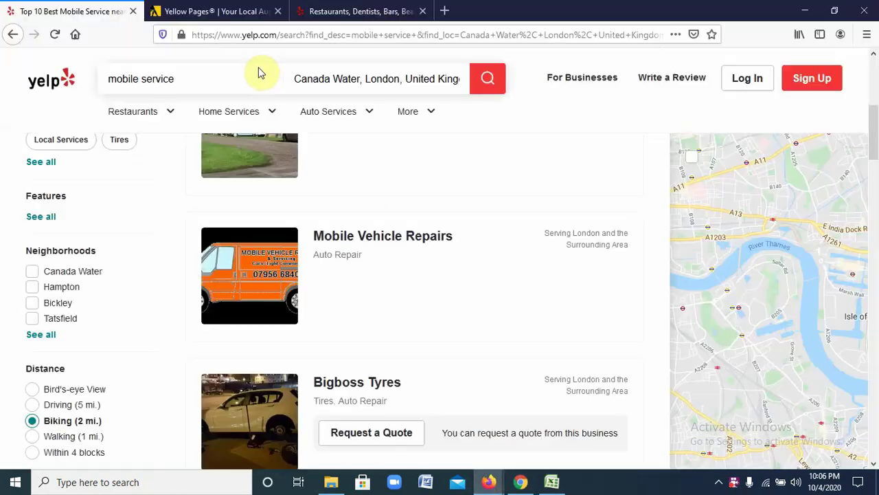
Open the Caravan Motor Home Mobile Mechanic listing from the Yelp mobile service results.
scroll(377, 271, "up", 5)
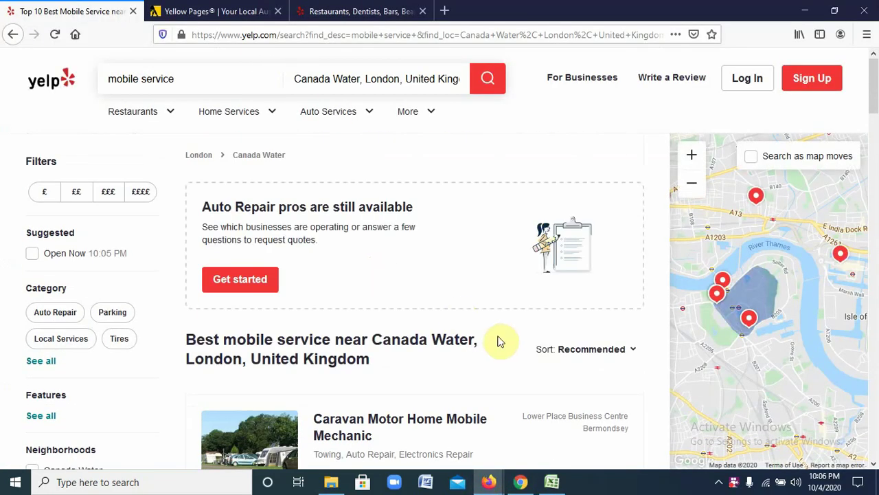
scroll(300, 286, "down", 4)
scroll(457, 225, "up", 4)
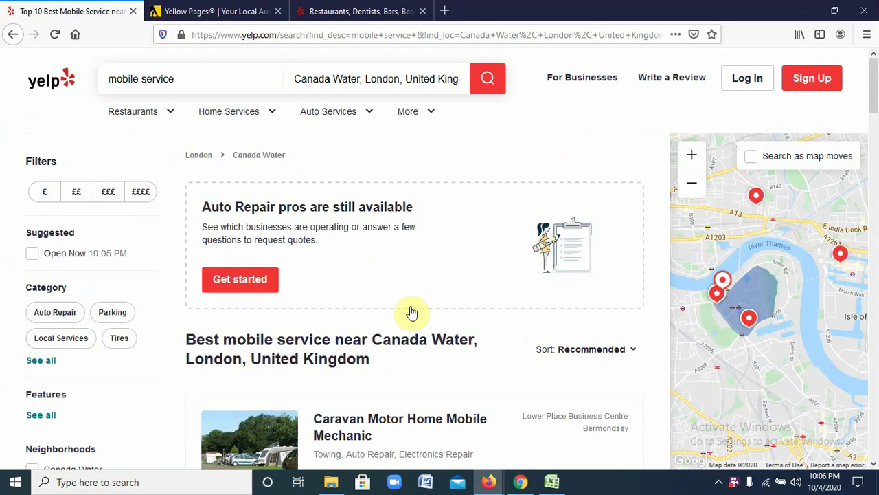
scroll(406, 340, "down", 2)
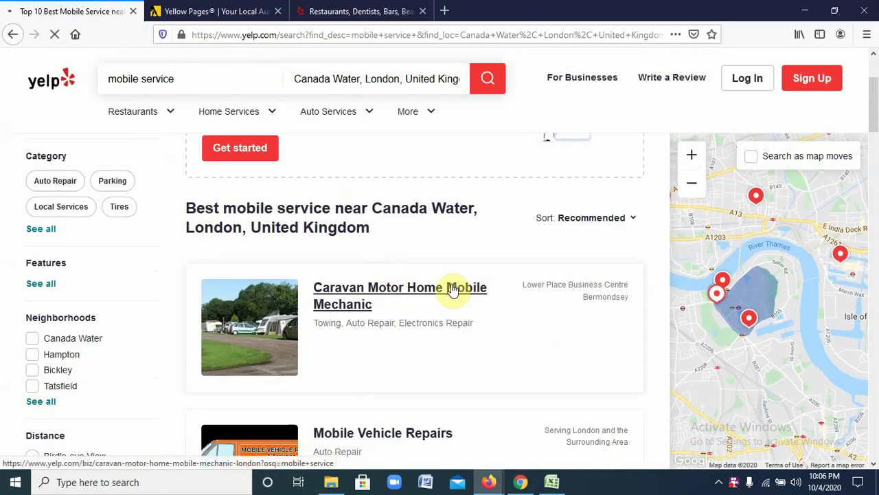
left_click(453, 289)
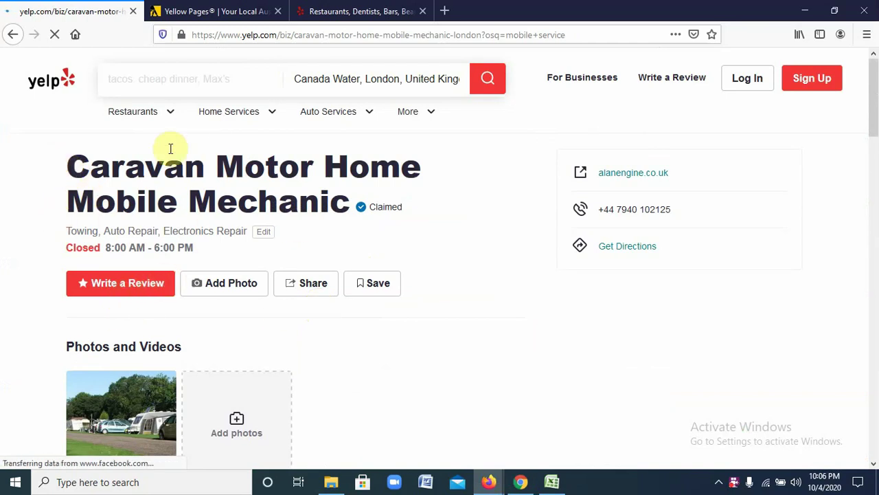
Copy the company name Caravan Motor Home Mobile Mechanic from the listing's heading.
triple_click(351, 206)
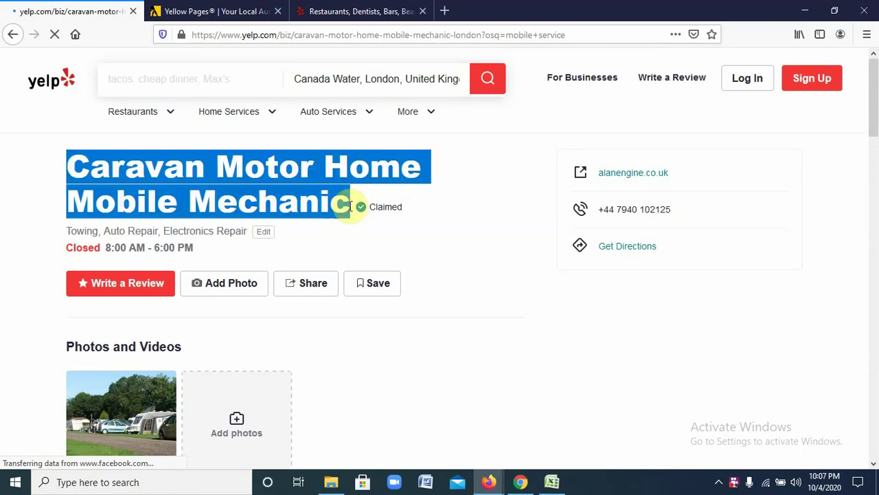
right_click(312, 181)
left_click(371, 196)
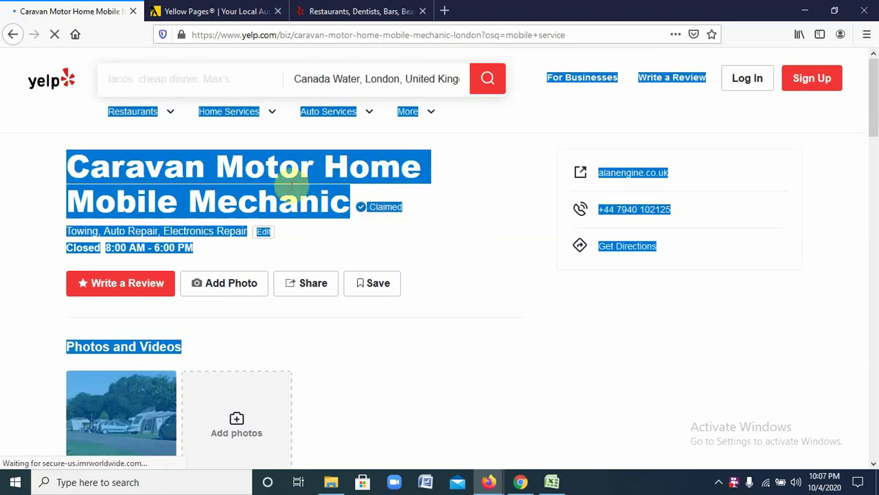
left_click(292, 184)
left_click_drag(65, 164, 351, 211)
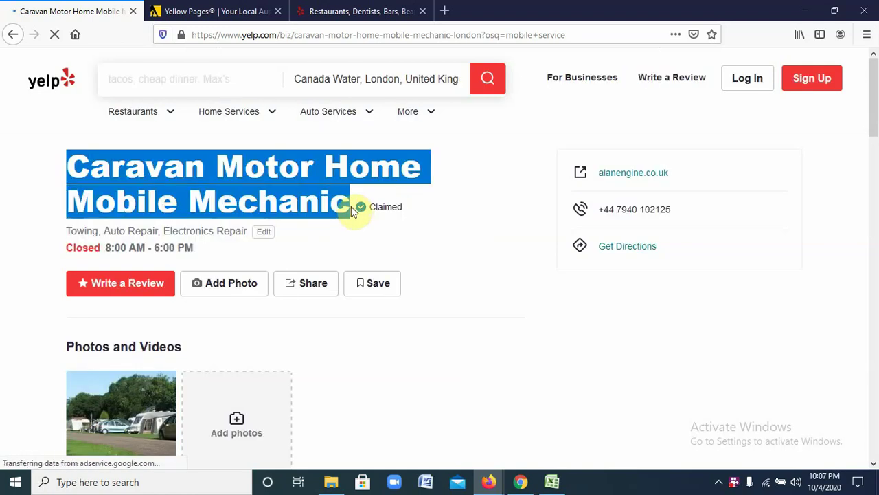
right_click(313, 191)
left_click(337, 199)
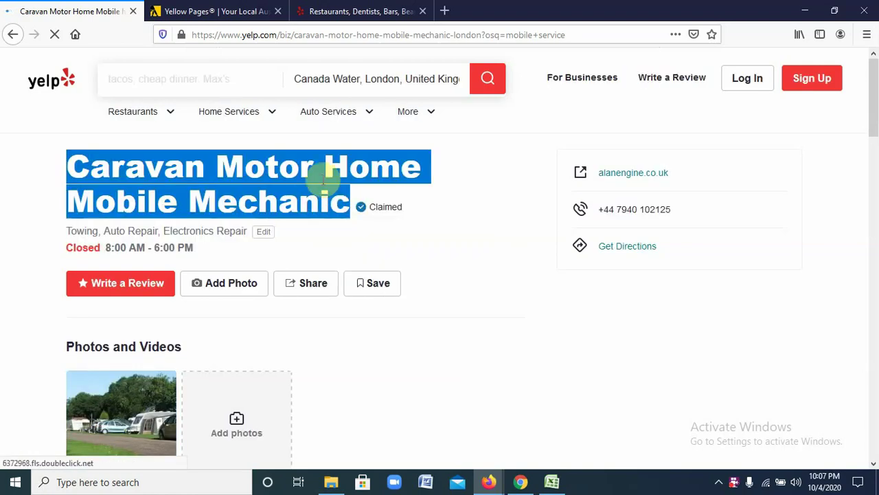
Paste the company name into a new browser tab's address field and copy it again from there.
left_click(448, 8)
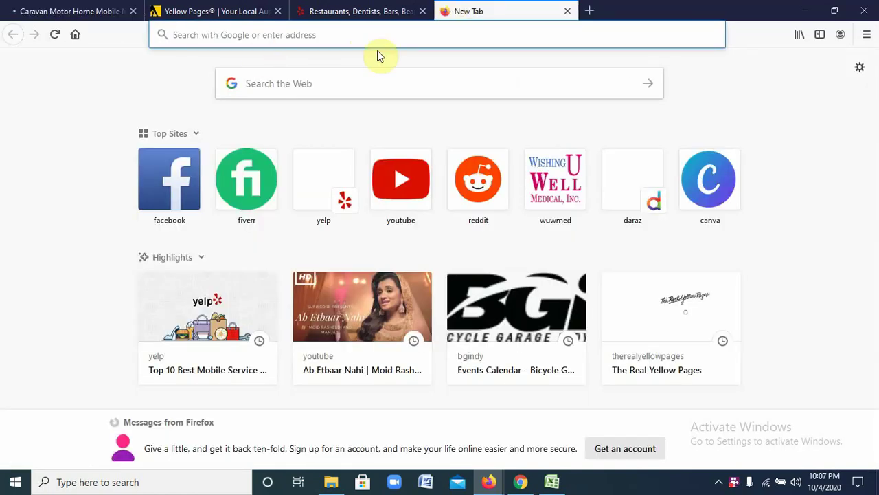
left_click(322, 31)
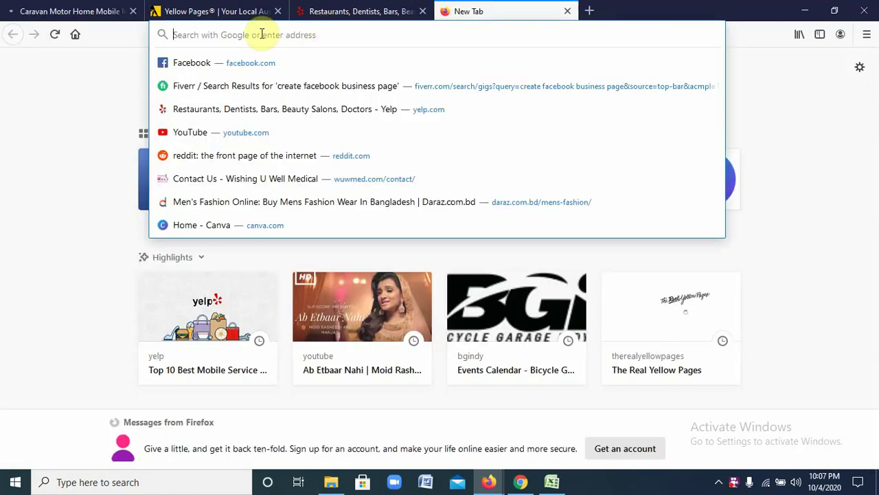
key("ctrl+v")
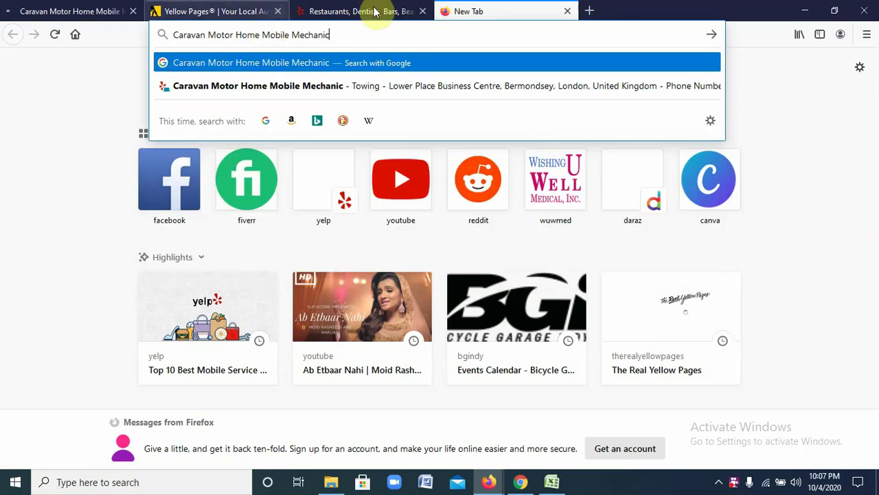
triple_click(157, 34)
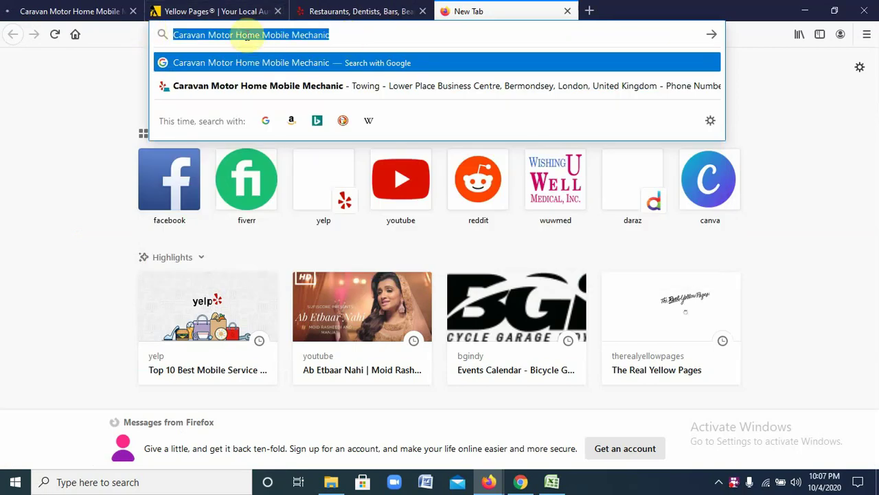
right_click(250, 36)
left_click(281, 81)
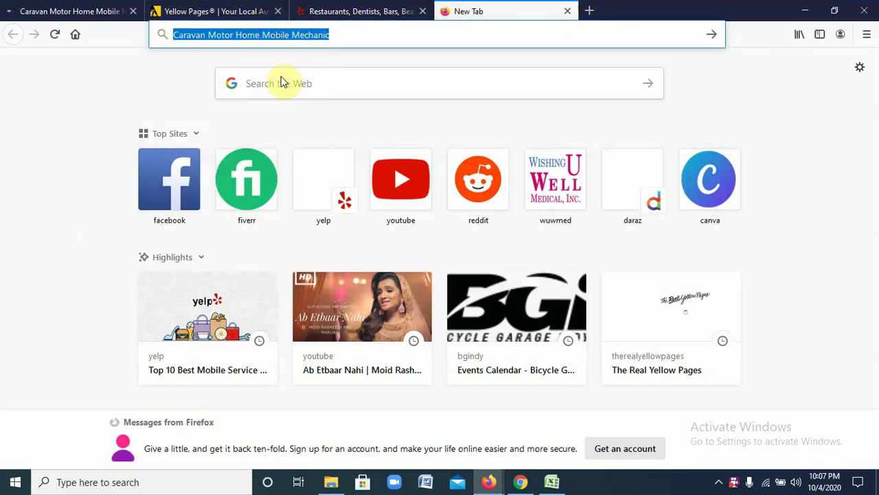
Switch to Excel, enter "Caravan Motor Home Mobile Mechanic" in cell A2, and make B2 ready for the web address.
left_click(552, 482)
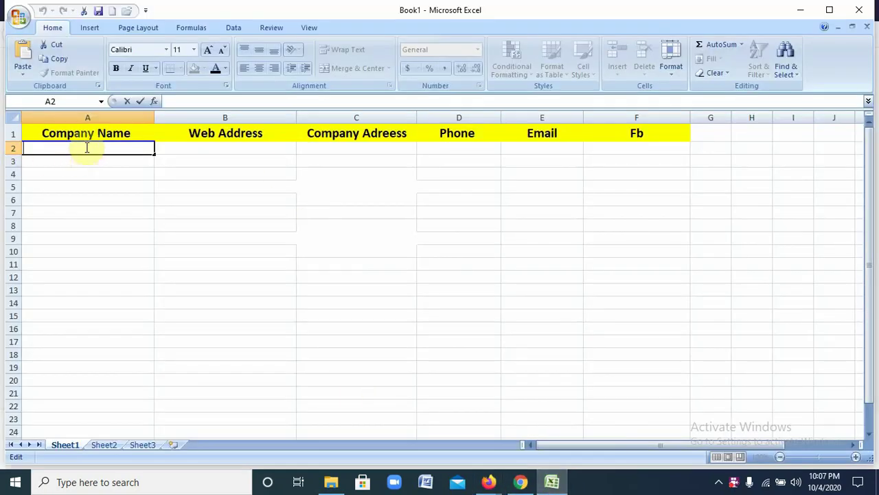
type("Caravan Motor Home Mobile Mechanic")
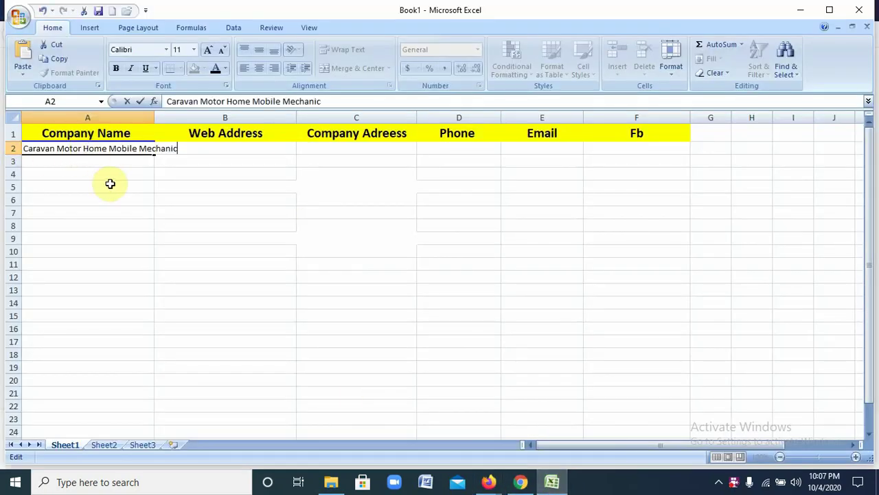
left_click(230, 223)
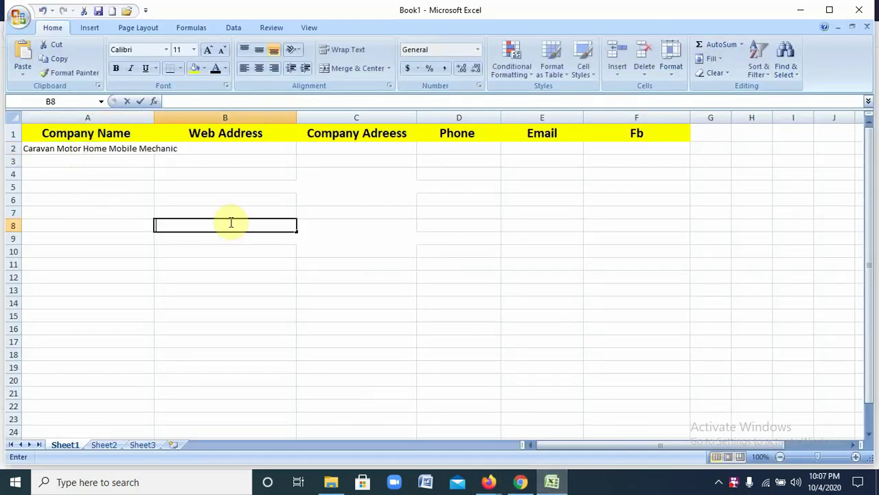
left_click(216, 145)
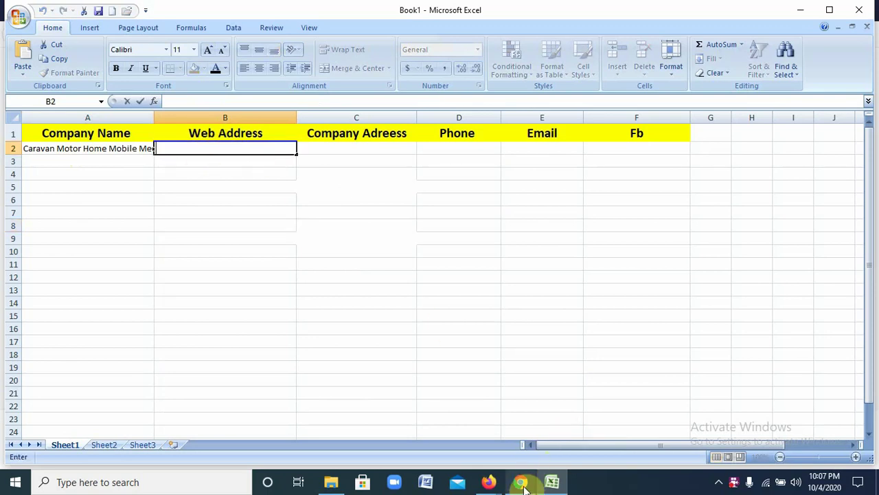
Switch back to the Caravan Motor Home Mobile Mechanic listing in Firefox and try to select its web address.
mouse_move(488, 481)
left_click(509, 419)
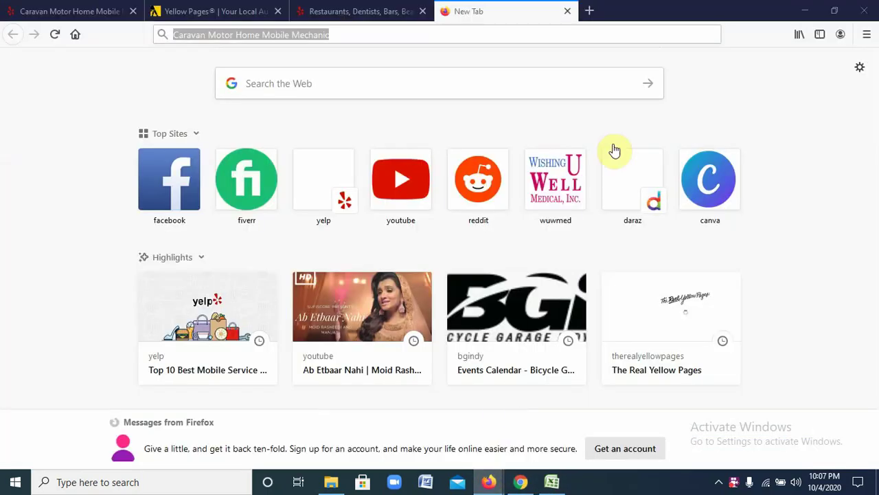
left_click(384, 35)
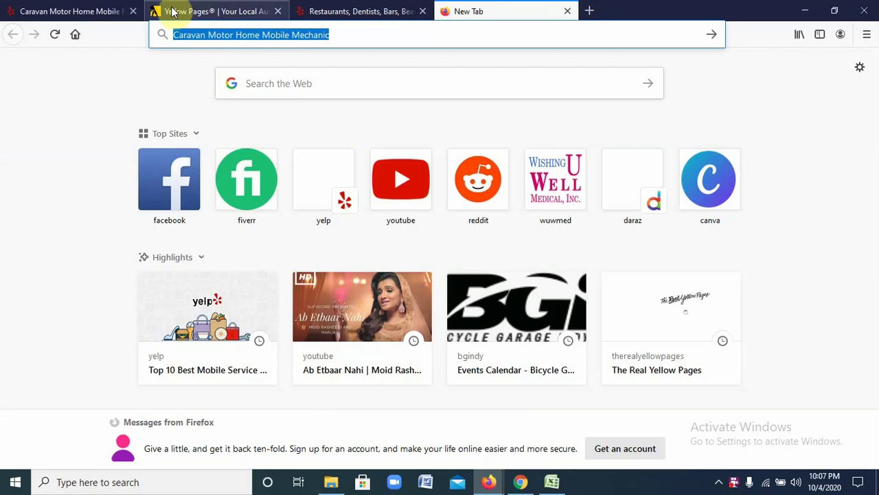
left_click(359, 11)
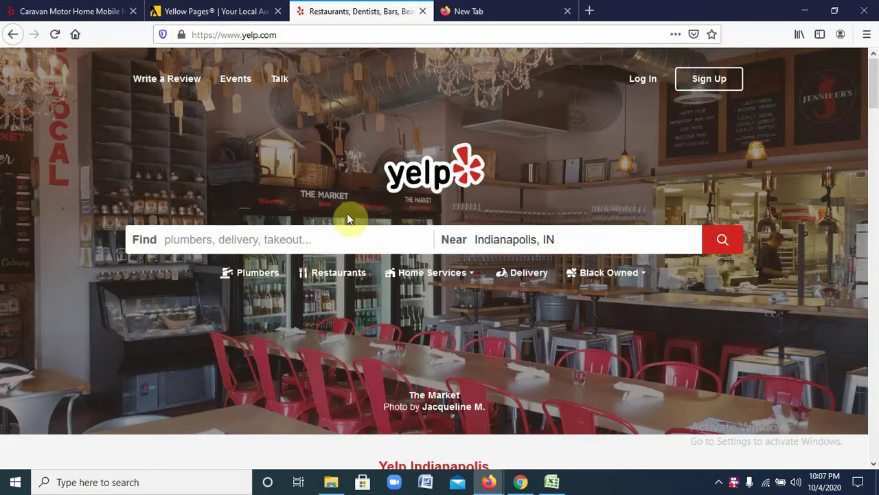
left_click(220, 10)
left_click(92, 9)
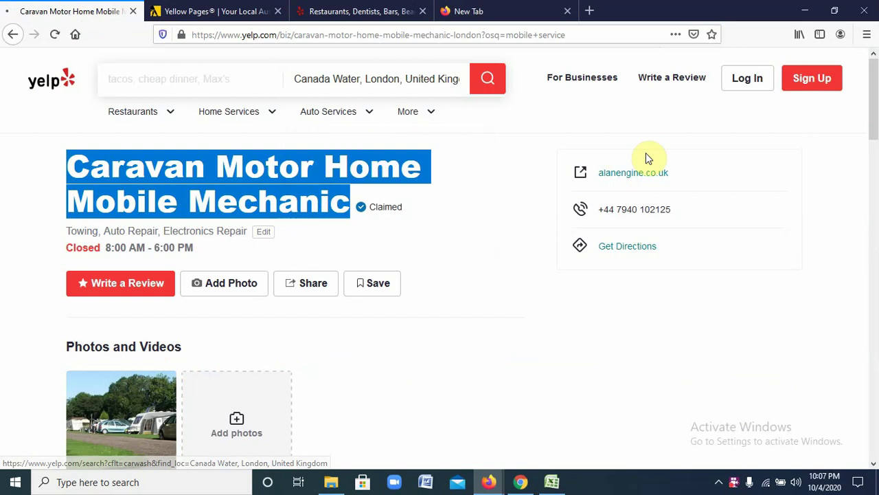
left_click_drag(687, 173, 594, 178)
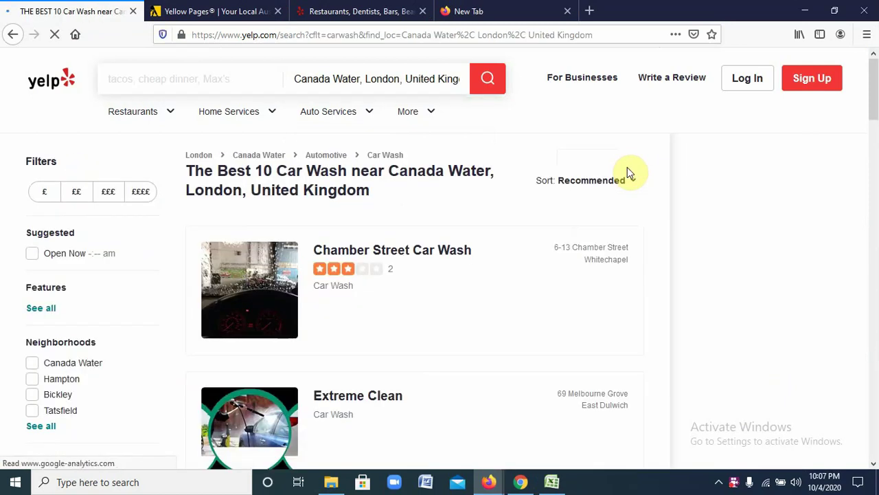
Look through the Yelp car wash results near Canada Water, London, for a business to open.
scroll(475, 218, "down", 5)
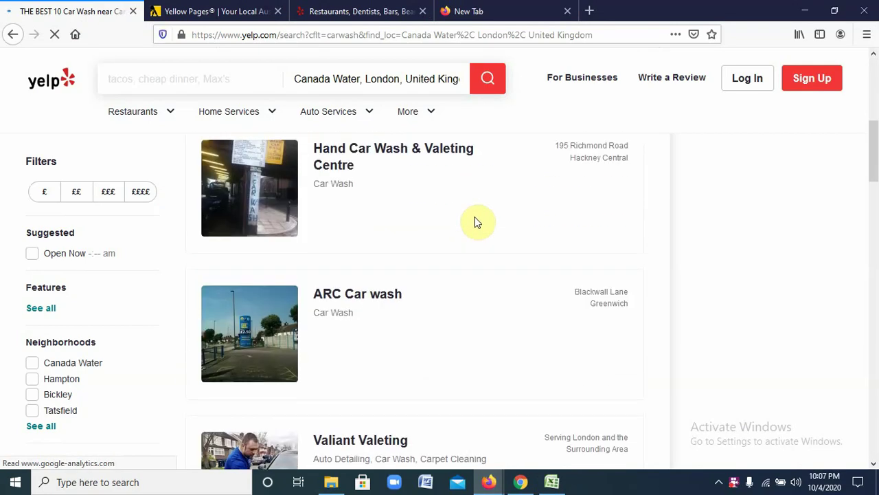
scroll(477, 221, "up", 5)
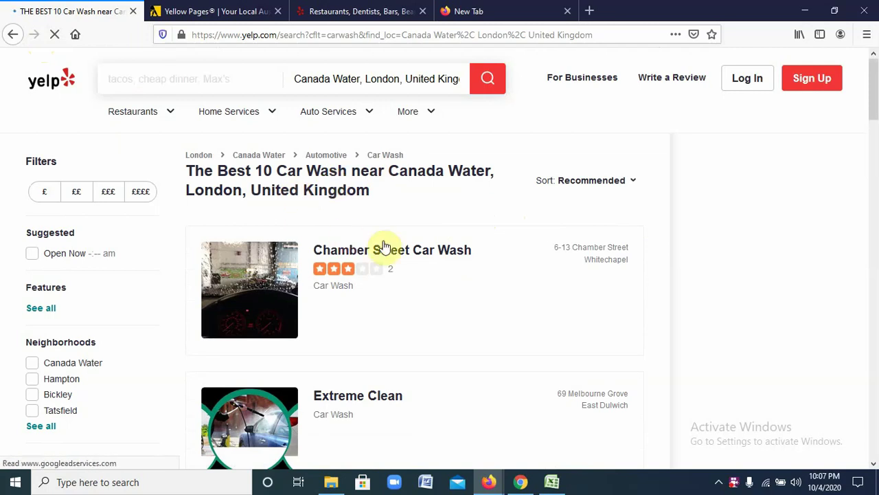
scroll(412, 252, "down", 4)
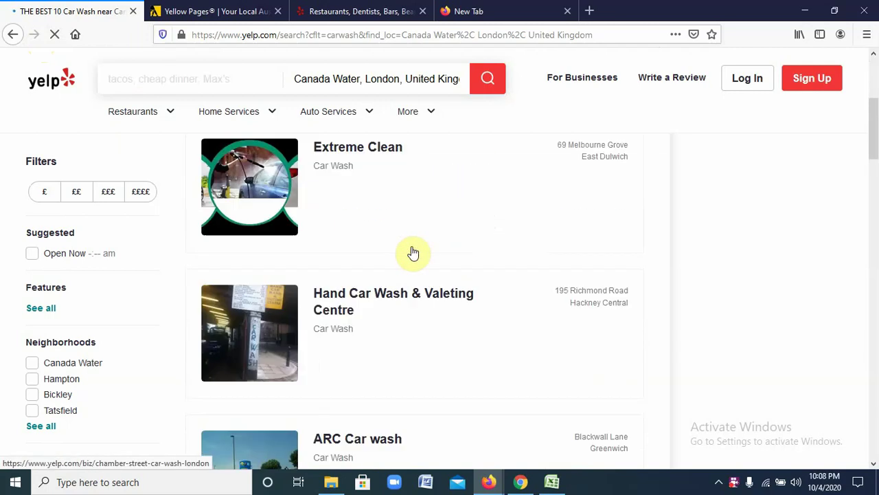
scroll(412, 251, "up", 4)
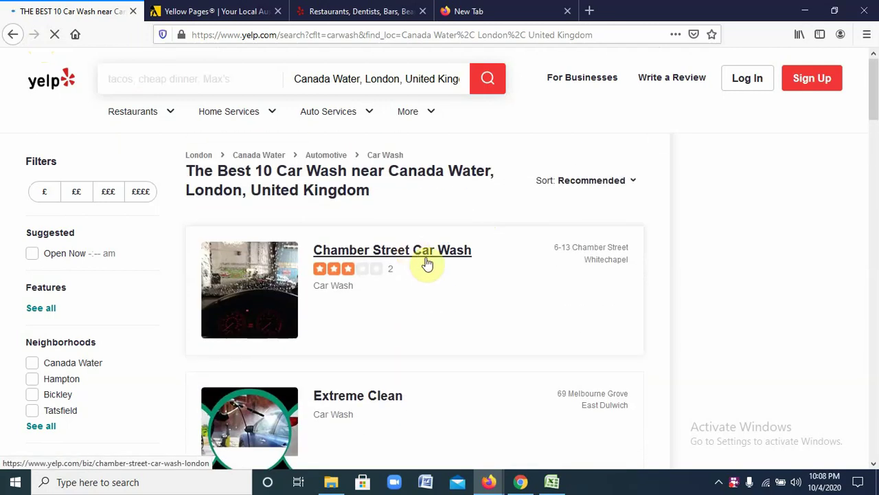
scroll(375, 320, "down", 3)
scroll(405, 286, "up", 3)
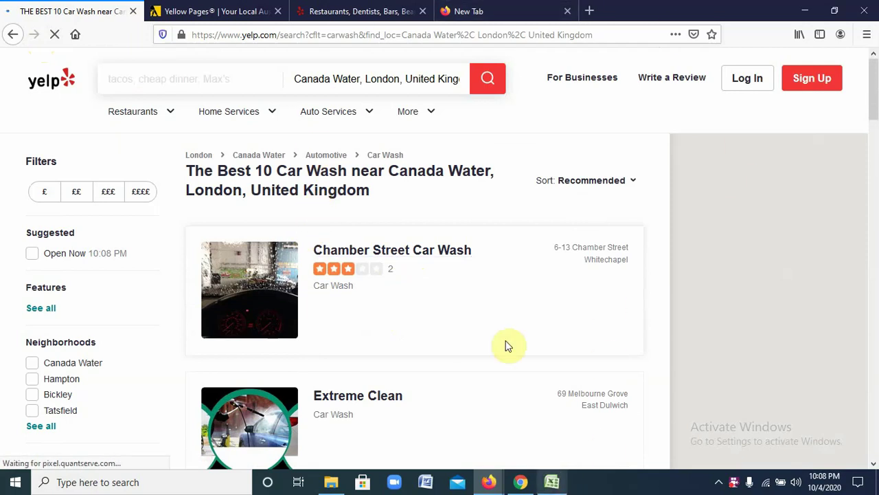
scroll(483, 342, "down", 10)
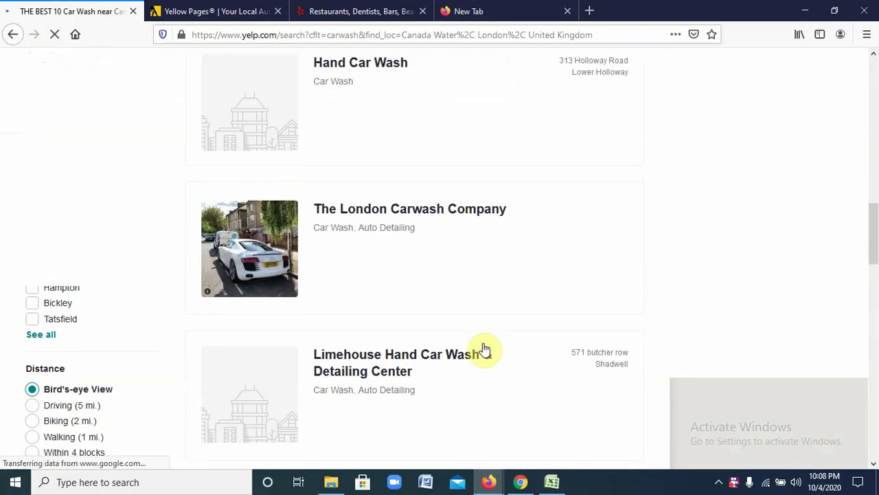
scroll(485, 345, "up", 5)
scroll(484, 349, "up", 5)
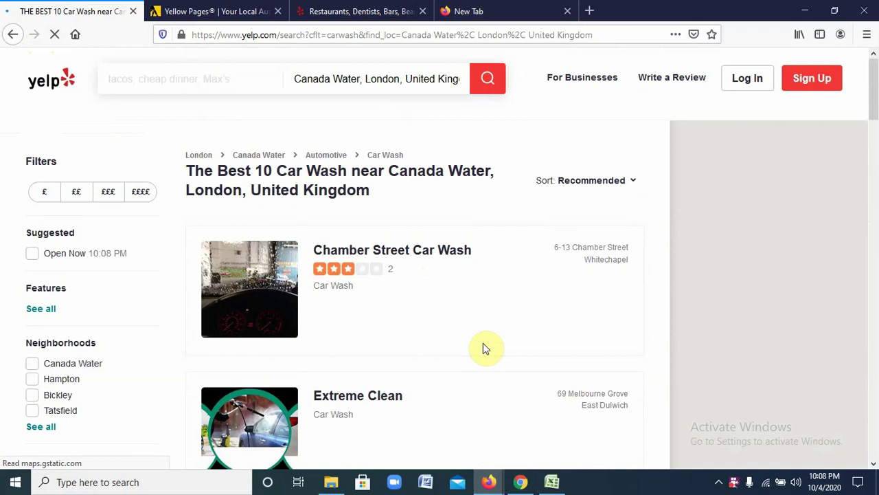
Check the Chamber Street Car Wash listing for company details and return to the car wash results.
left_click(391, 257)
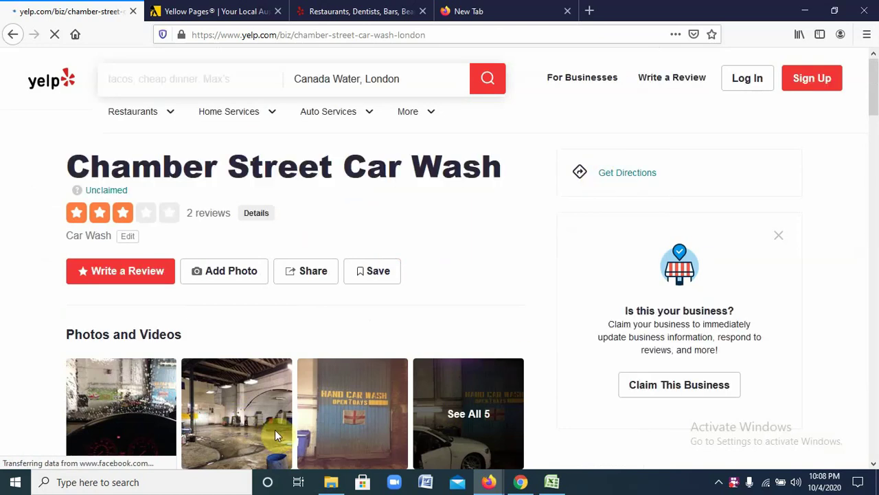
scroll(275, 429, "down", 5)
scroll(275, 430, "up", 4)
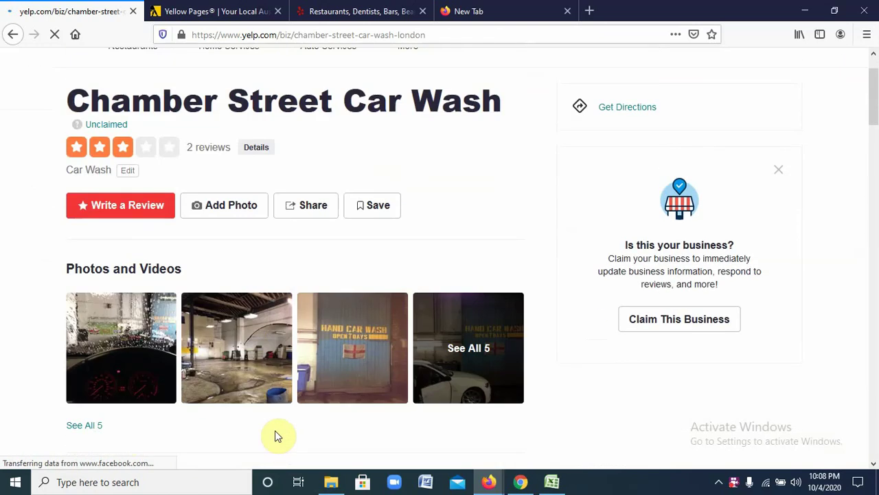
scroll(275, 430, "up", 1)
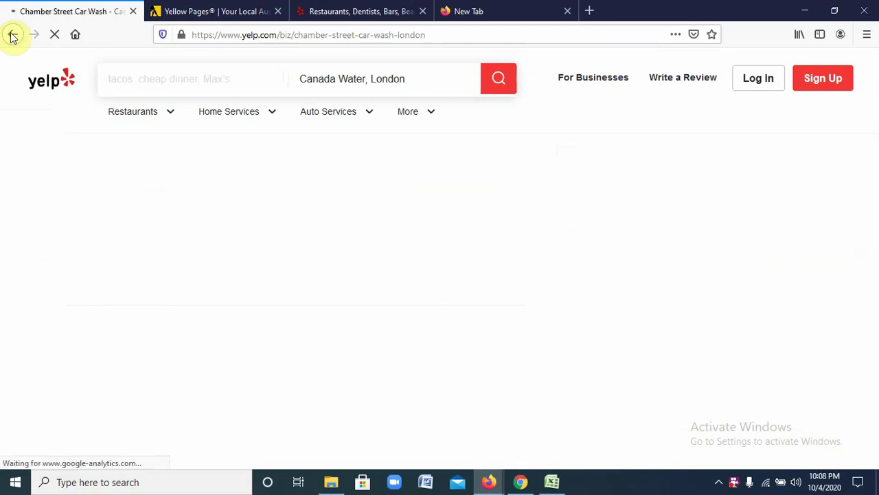
left_click(12, 36)
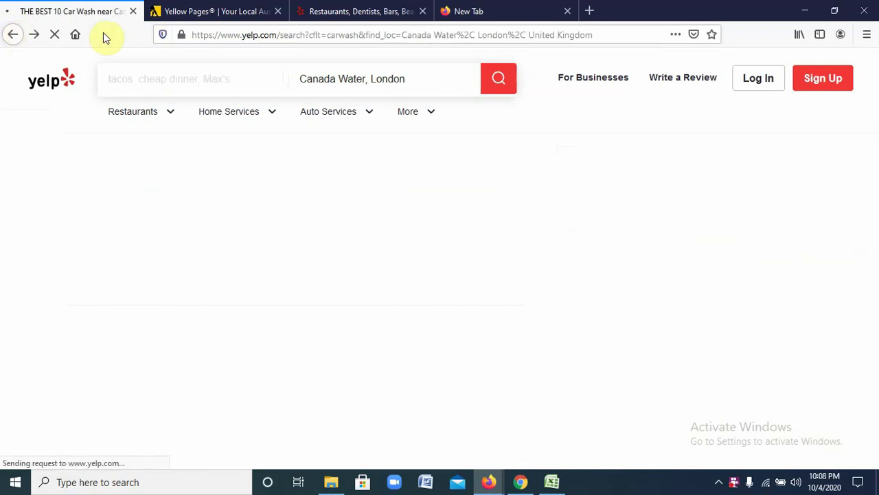
Check the other open browser tabs and the car wash results near Canada Water, and close the car wash results tab.
left_click(366, 12)
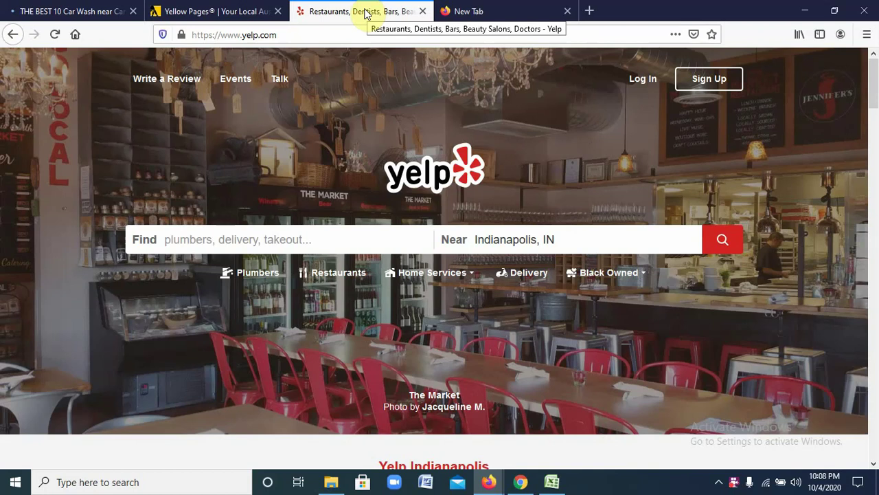
left_click(466, 13)
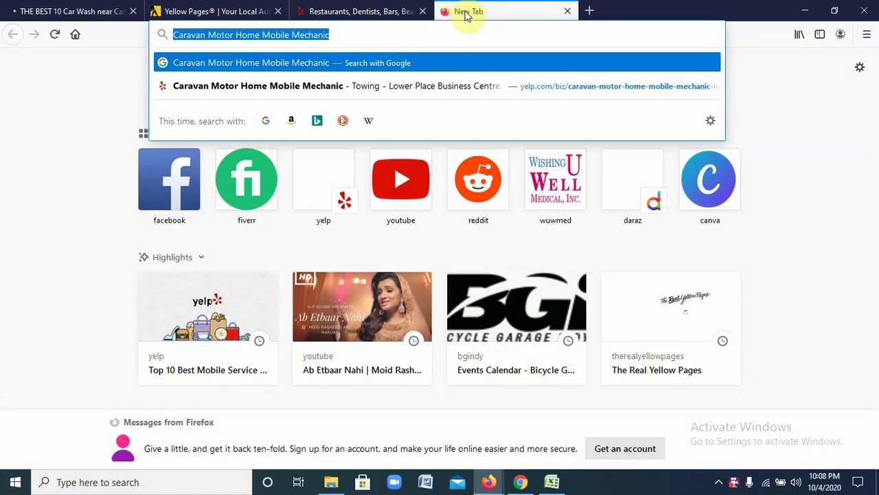
left_click(196, 14)
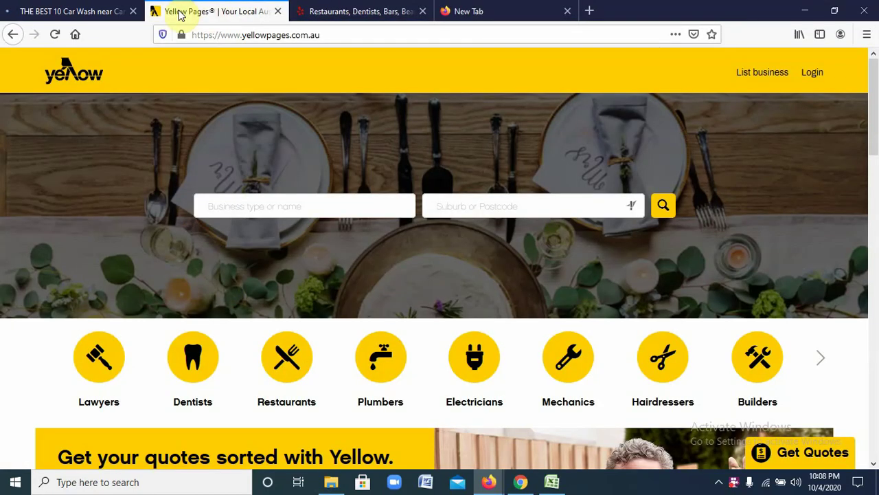
left_click(79, 9)
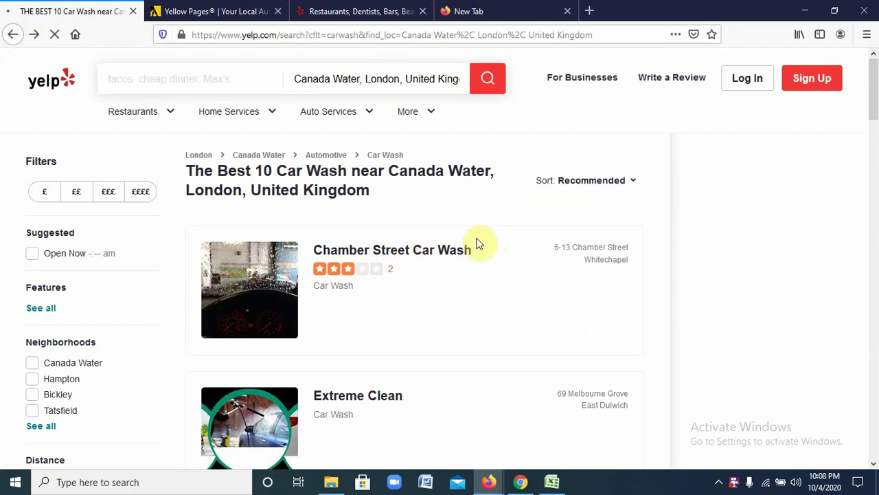
scroll(477, 243, "down", 6)
scroll(477, 243, "up", 6)
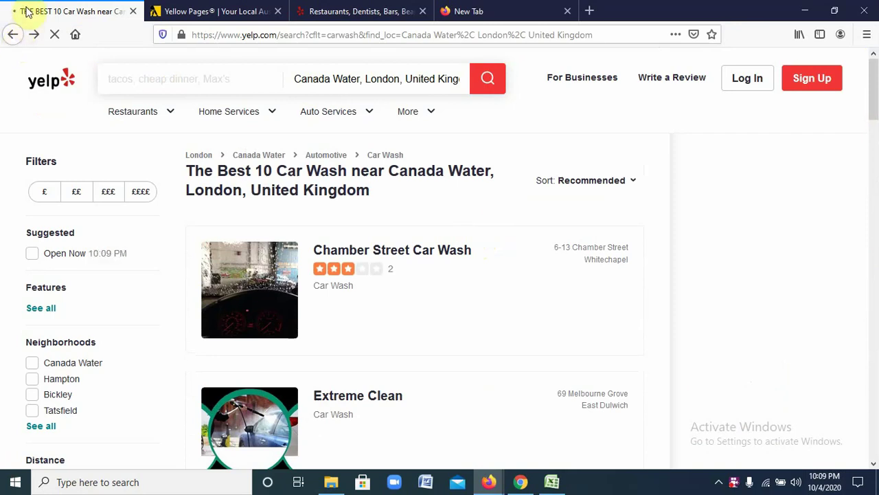
left_click(132, 11)
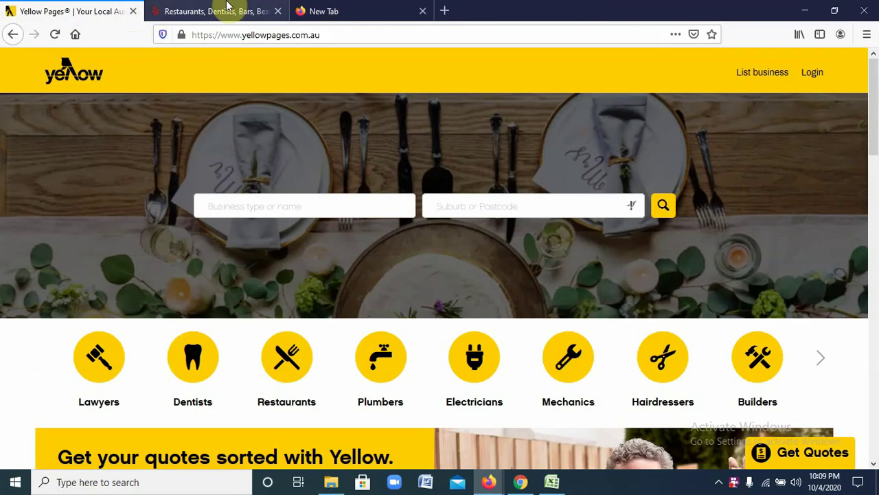
From the Yelp home page, search for "mobile service" near Indianapolis, IN.
left_click(220, 11)
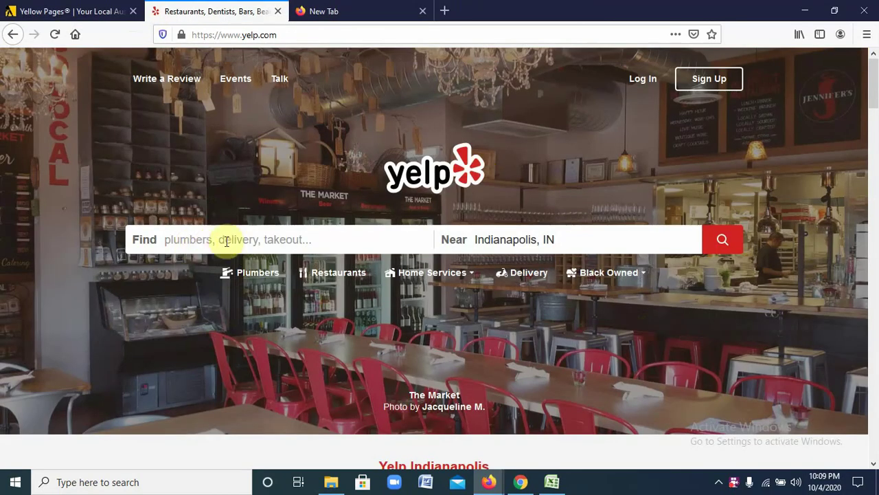
left_click(242, 240)
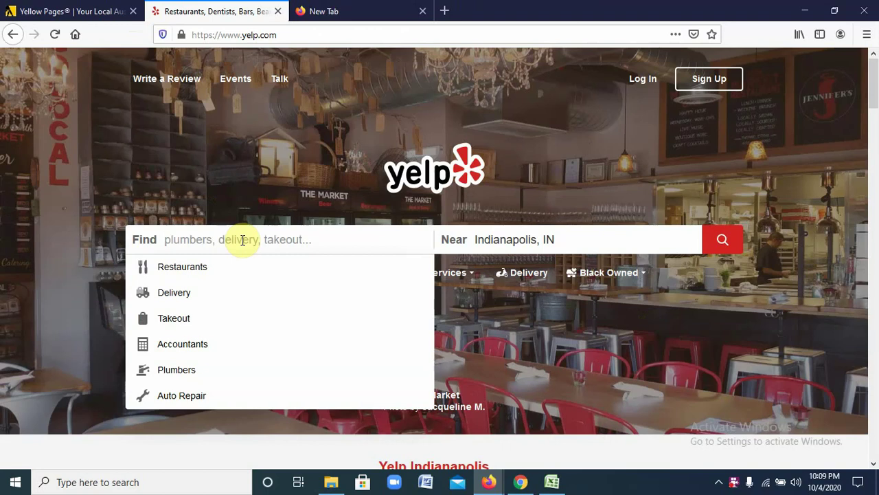
type("ob")
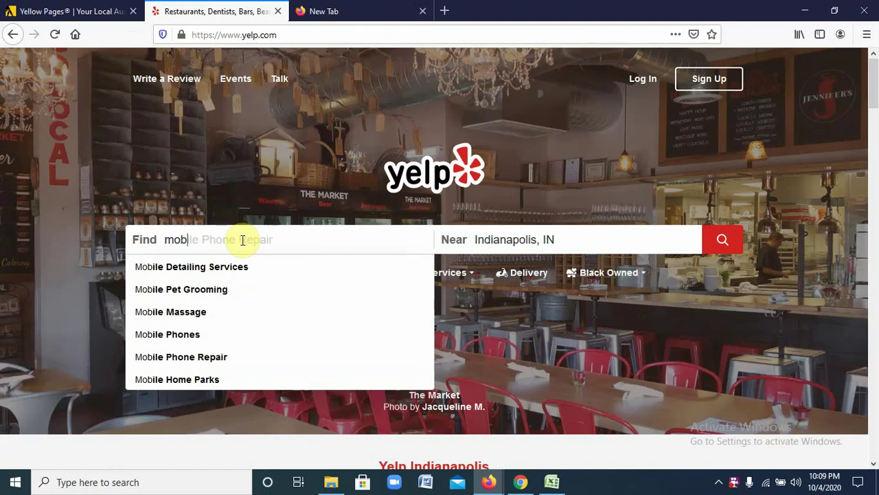
type("ile")
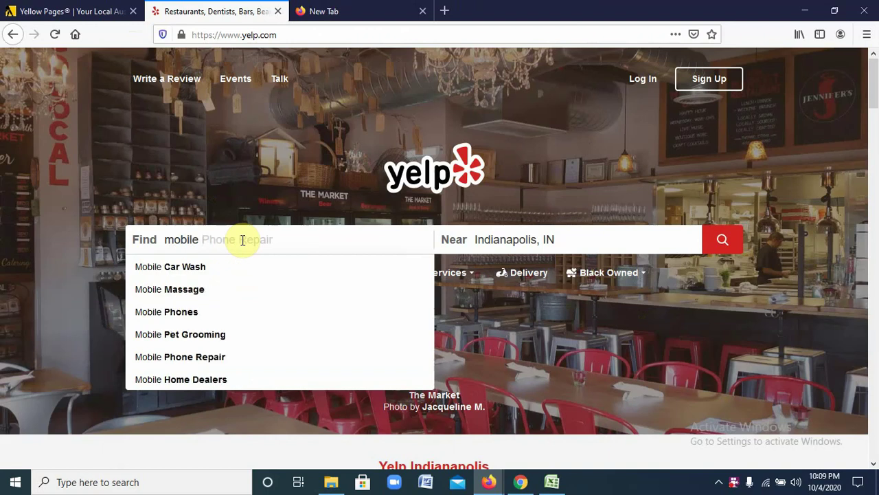
type("servi")
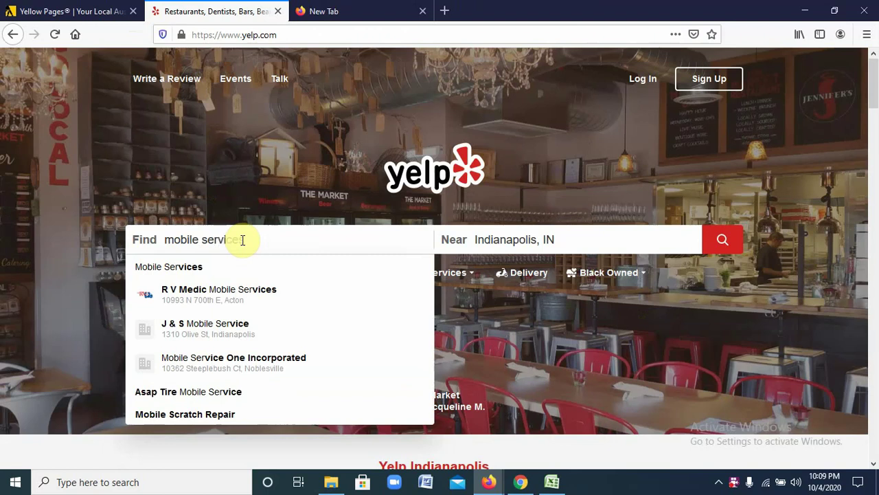
type("cw")
key("BackSpace")
type("e")
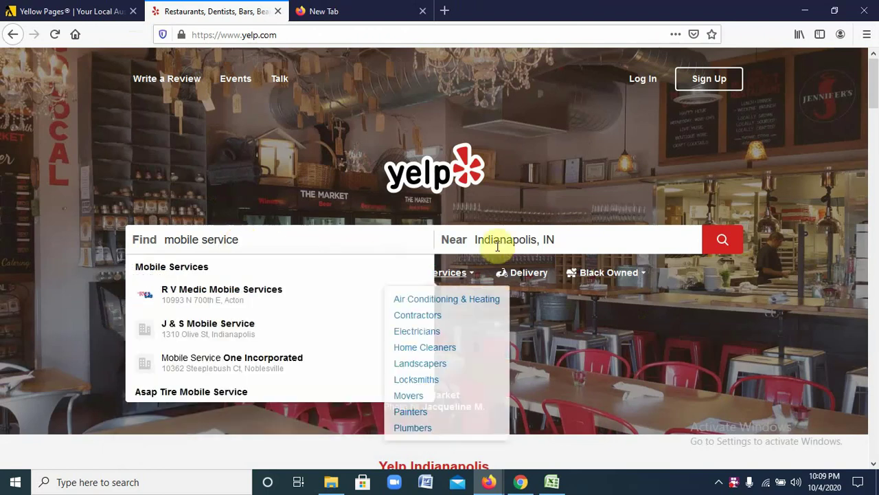
left_click(721, 239)
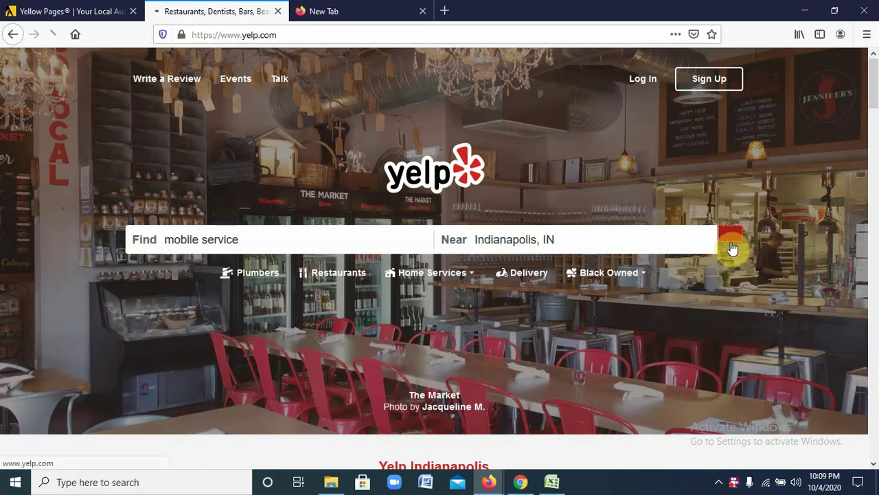
left_click(574, 240)
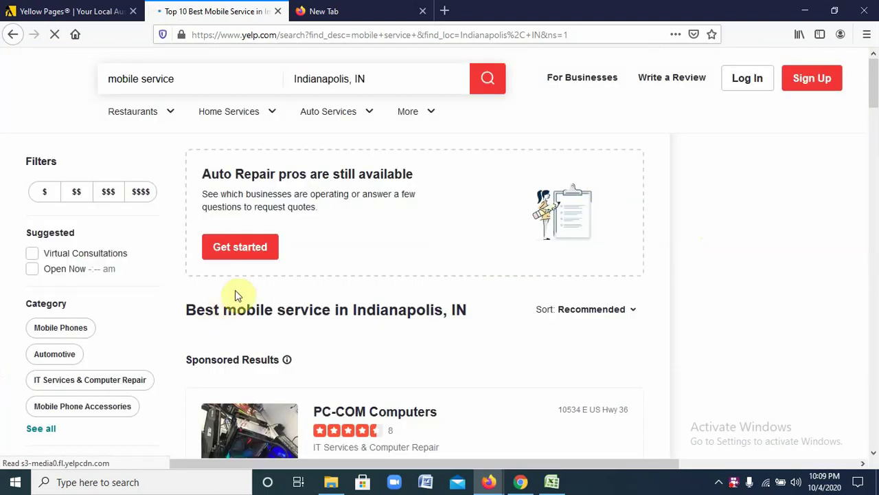
Look through the mobile service results for Indianapolis for a suitable business to record.
scroll(308, 365, "down", 4)
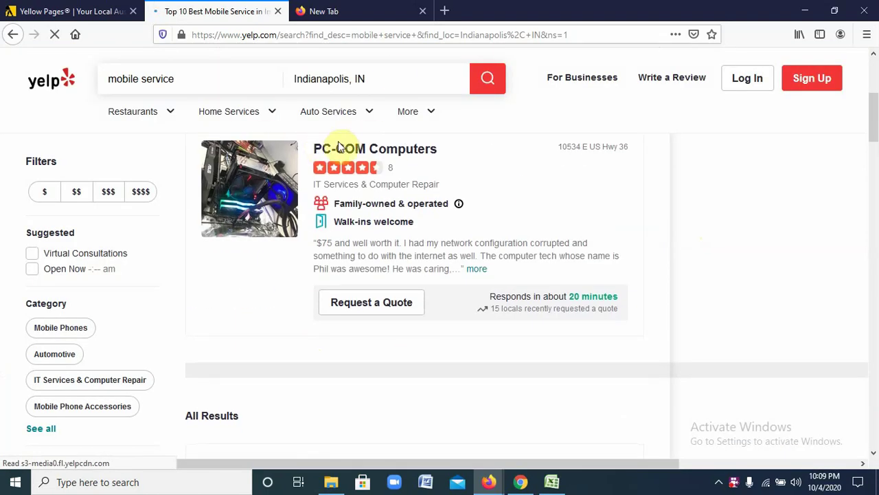
scroll(386, 274, "down", 6)
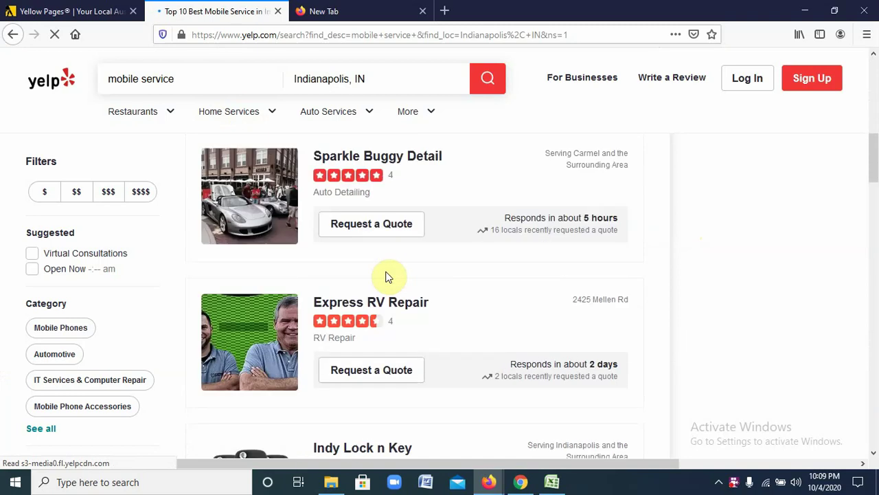
scroll(386, 274, "up", 2)
scroll(392, 306, "down", 3)
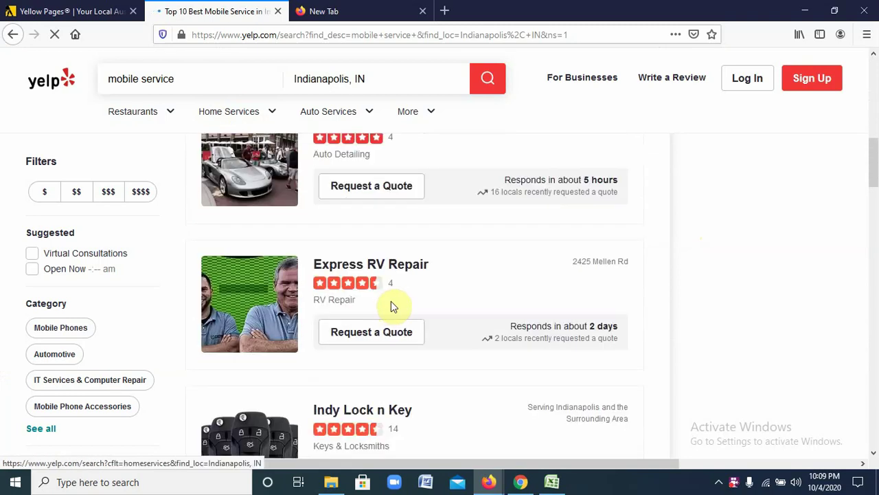
scroll(344, 311, "down", 1)
scroll(345, 311, "down", 6)
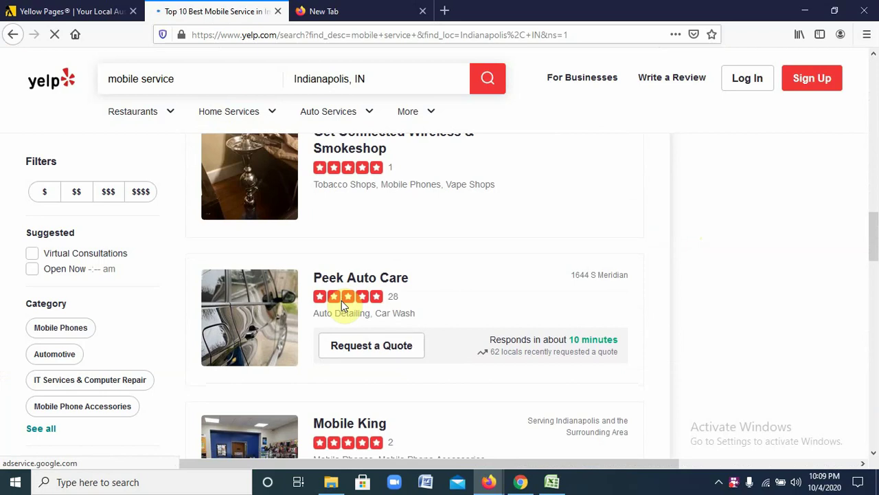
scroll(343, 307, "up", 10)
scroll(343, 307, "up", 4)
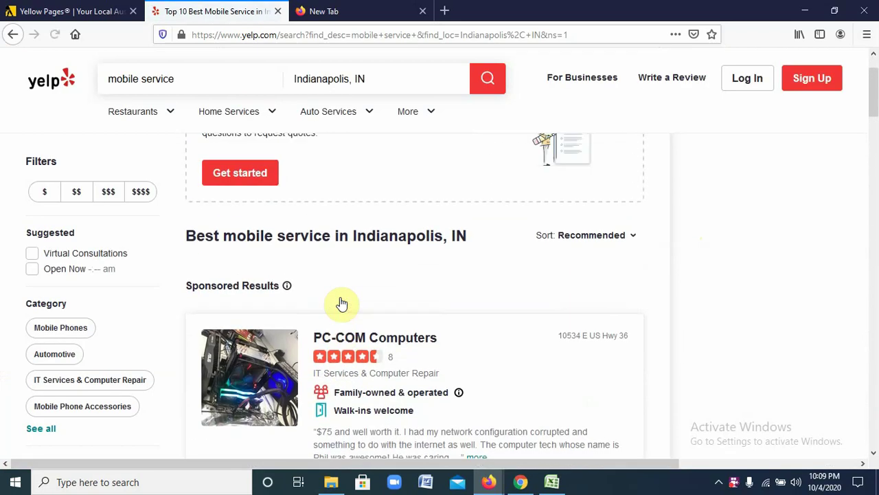
scroll(342, 303, "down", 9)
scroll(342, 303, "down", 10)
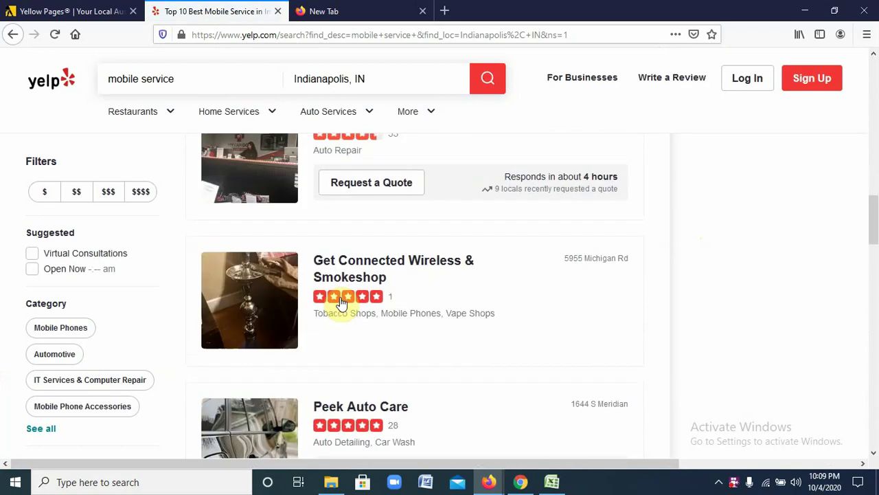
scroll(340, 300, "up", 5)
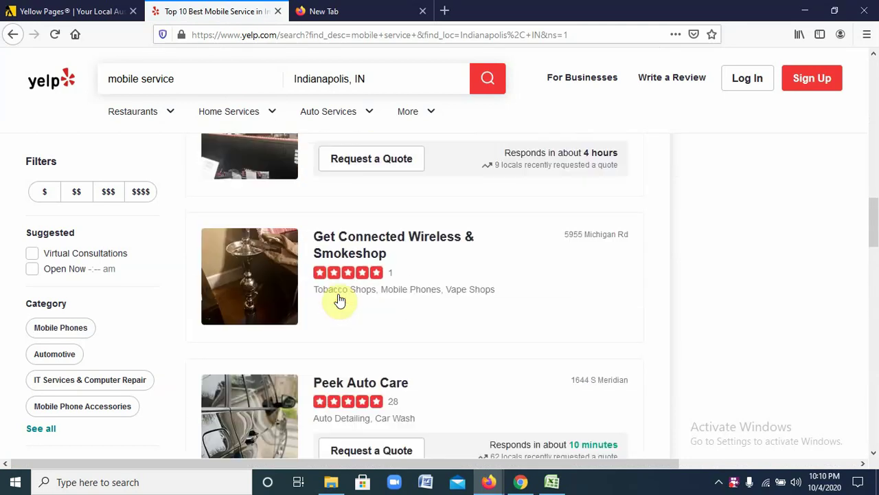
scroll(343, 268, "up", 10)
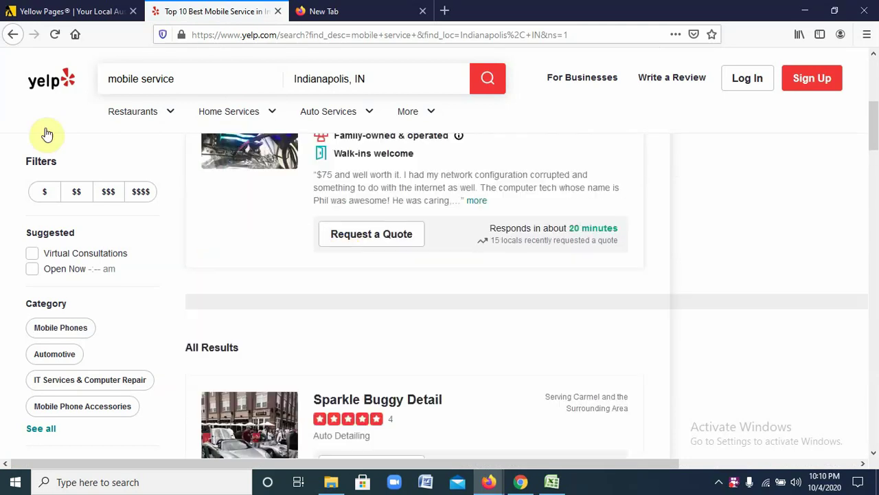
Change the search location to "canada" and rerun the mobile service search.
left_click(403, 74)
key("BackSpace")
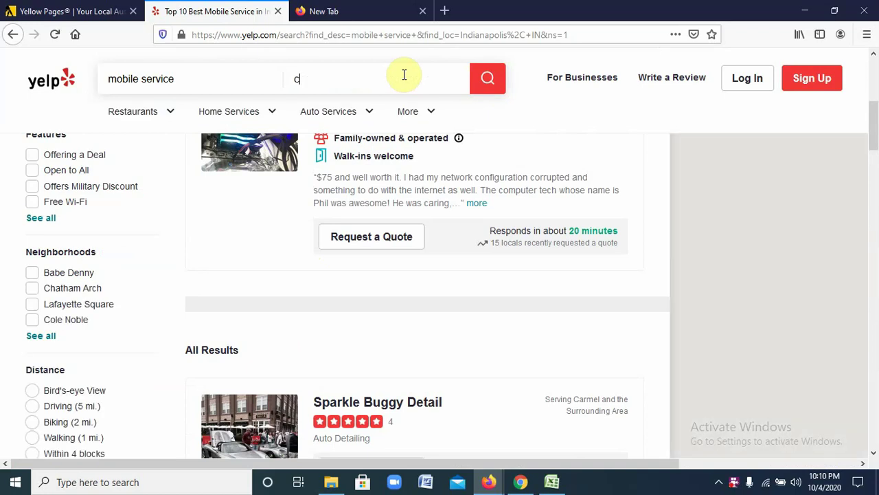
type("canada")
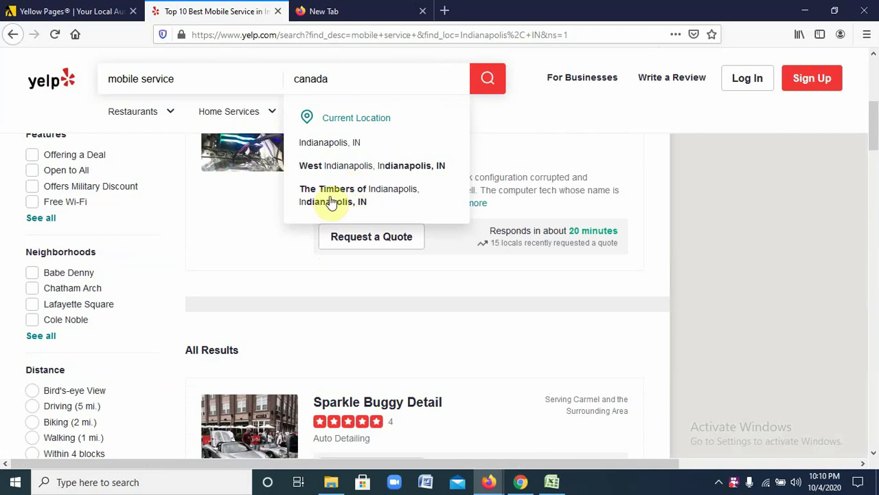
left_click(487, 86)
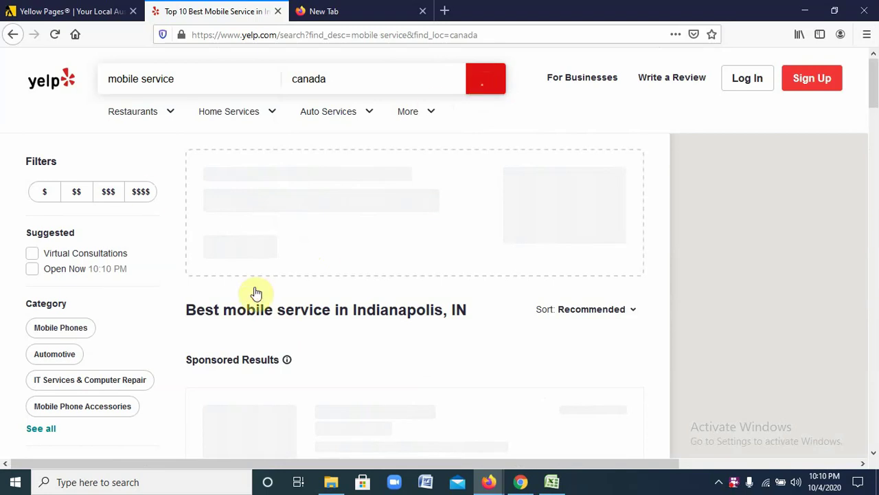
scroll(365, 293, "down", 5)
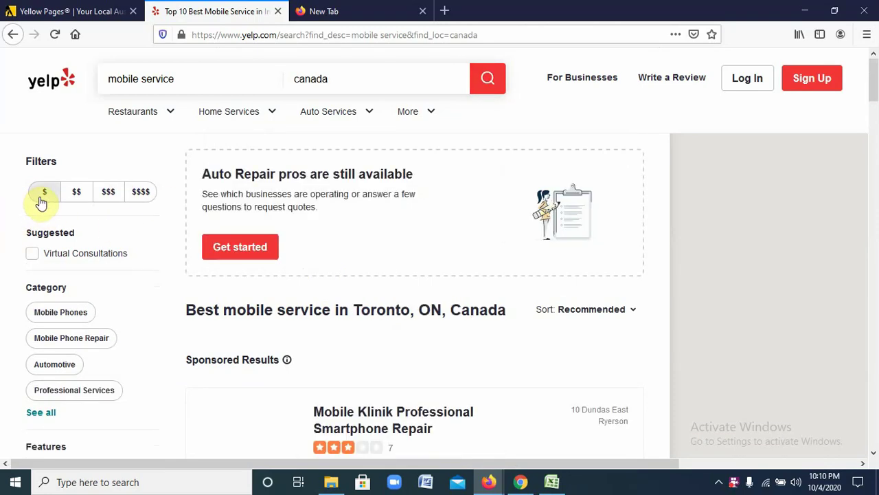
left_click(72, 343)
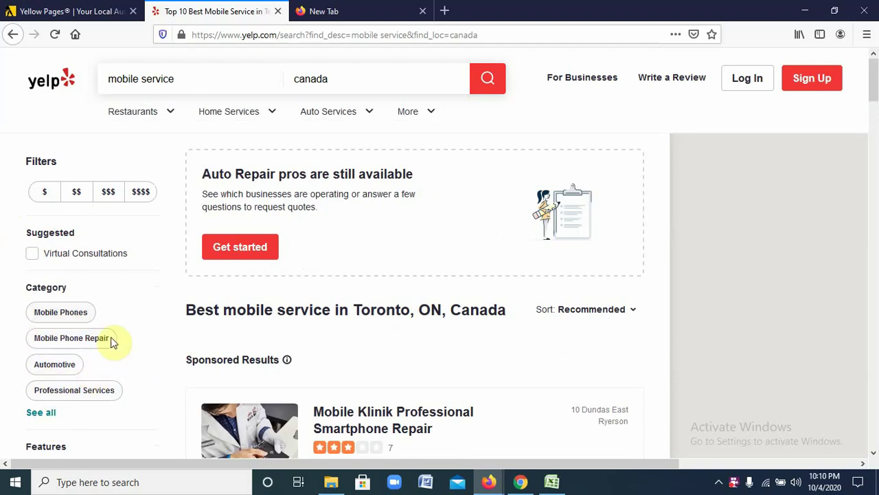
Open the Mobile Klinik Professional Smartphone Repair listing in a new tab and switch to it.
scroll(349, 390, "down", 1)
scroll(349, 390, "down", 4)
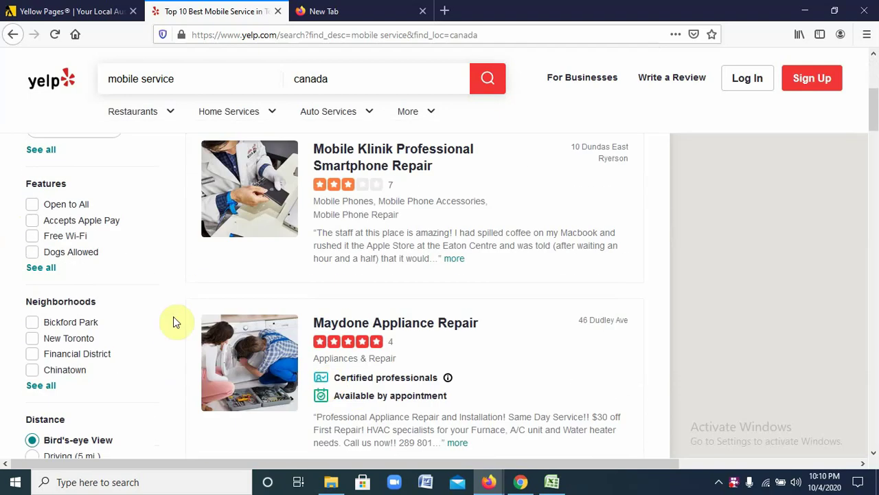
right_click(386, 150)
left_click(480, 158)
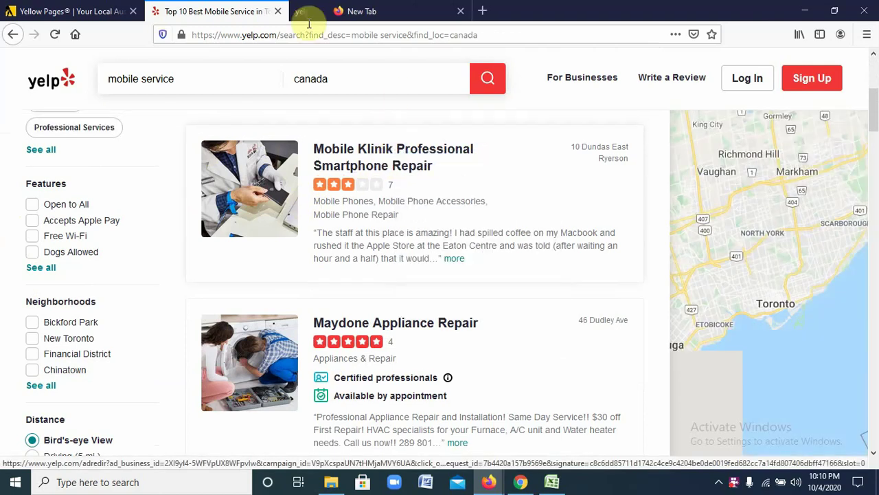
left_click(365, 11)
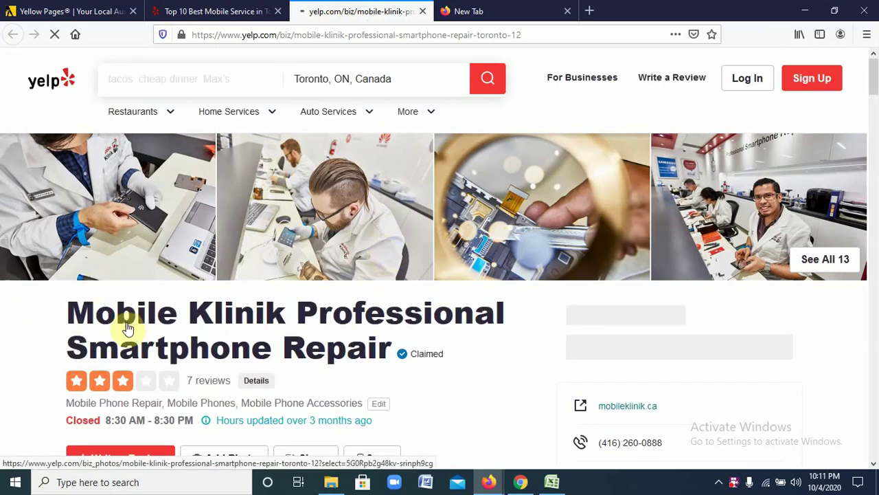
Copy the full business name "Mobile Klinik Professional Smartphone Repair" from the listing and open a blank browser tab.
triple_click(383, 356)
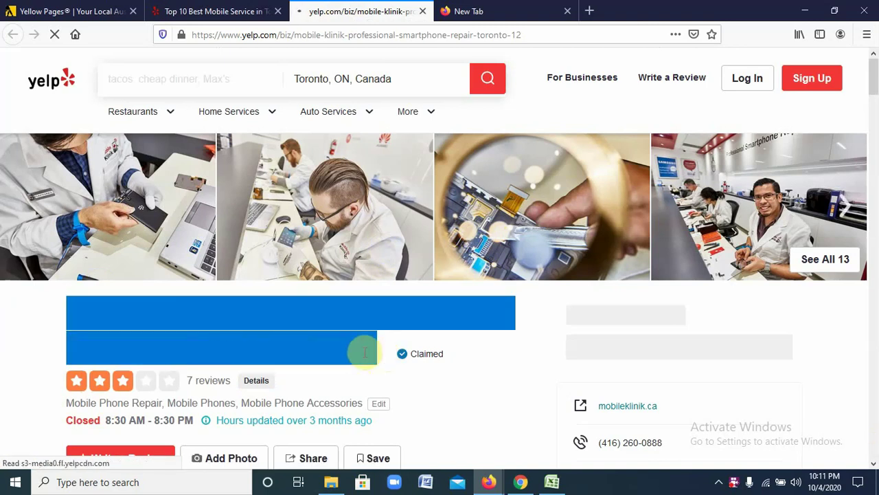
left_click(65, 308)
left_click_drag(157, 344, 387, 353)
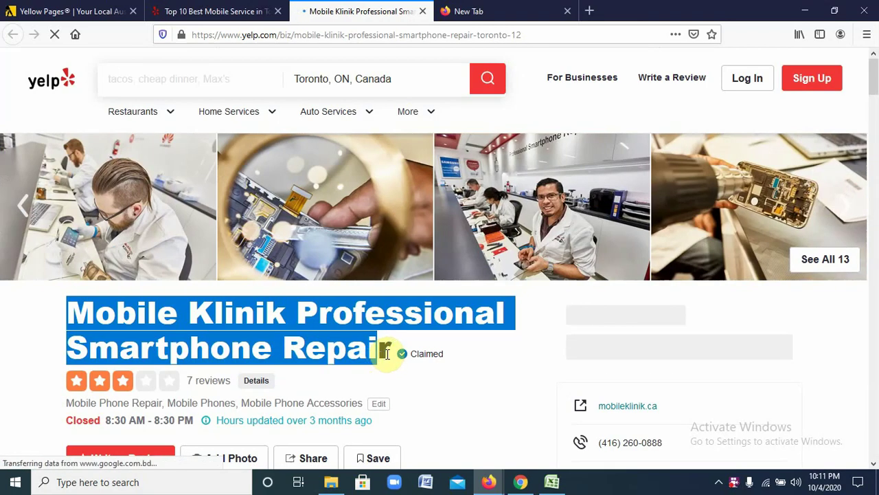
left_click_drag(387, 348, 392, 350)
right_click(369, 348)
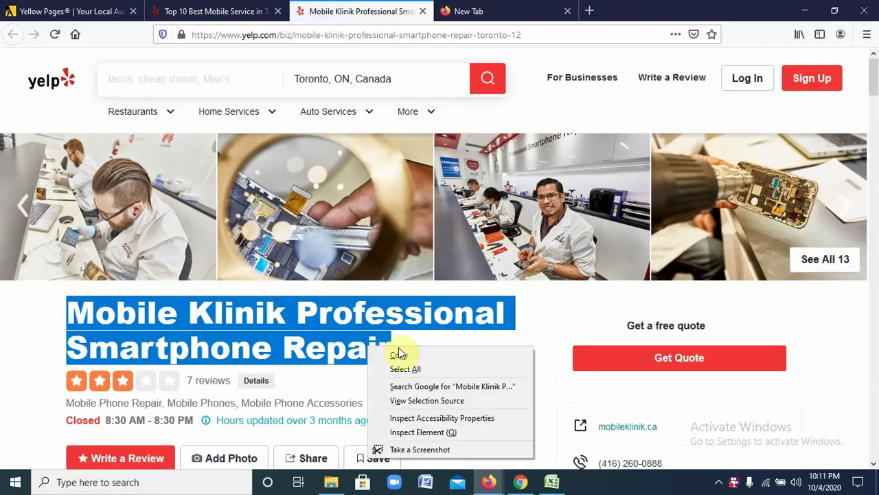
left_click(399, 354)
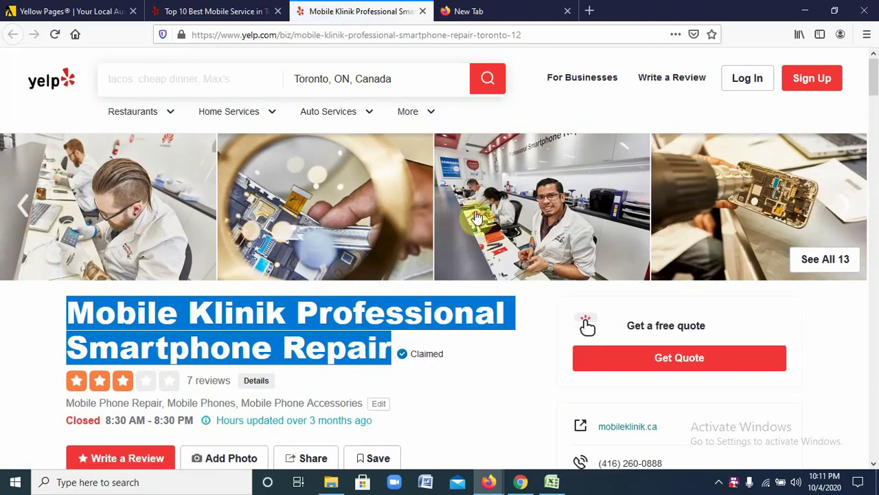
left_click(589, 11)
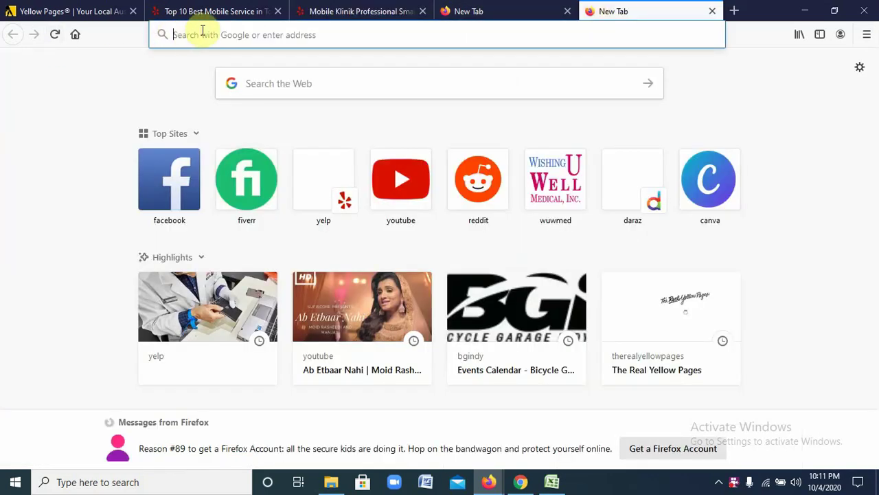
Replace the company name in cell A2 of the Excel sheet with "Mobile Klinik Professional Smartphone Repair".
key("ctrl+v")
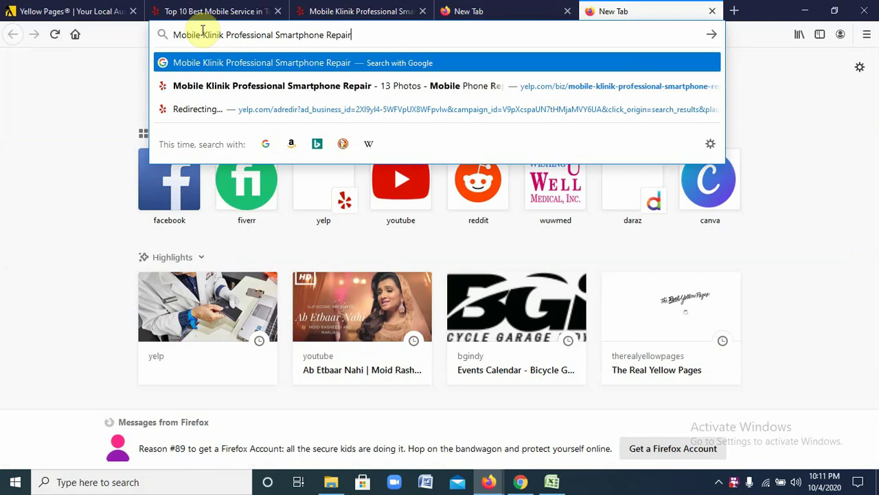
key("ctrl+a")
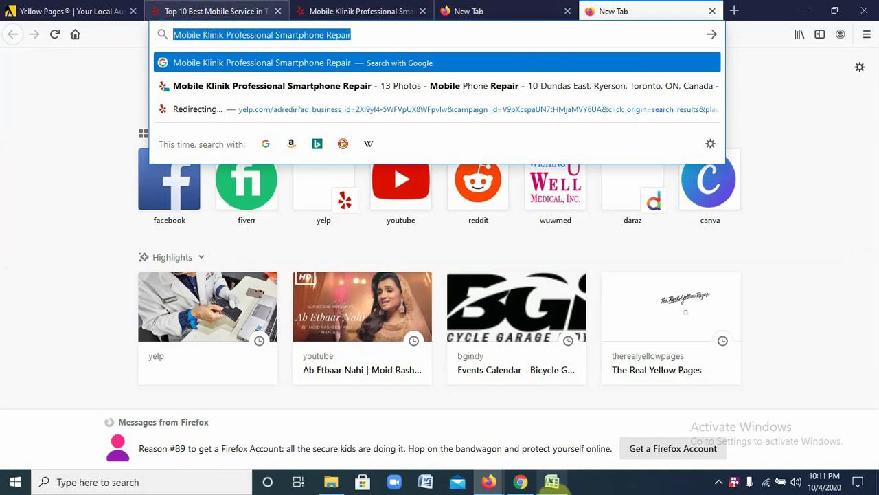
left_click(552, 482)
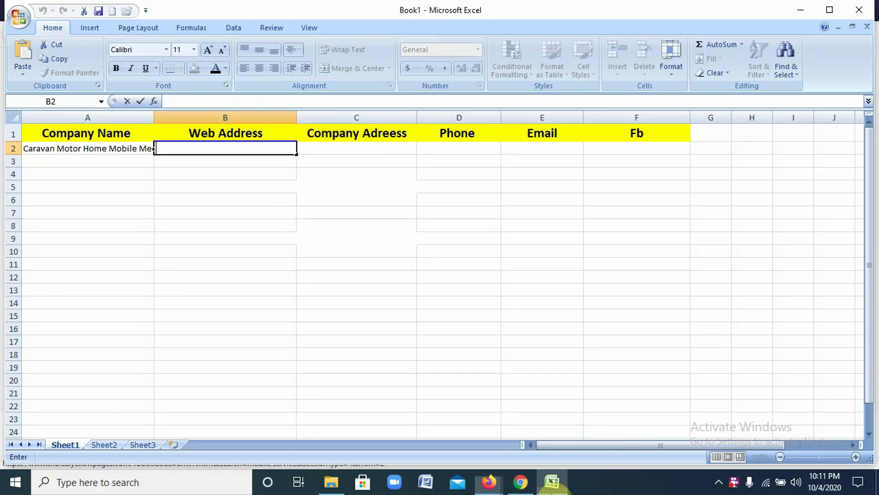
double_click(140, 149)
left_click_drag(180, 148, 19, 138)
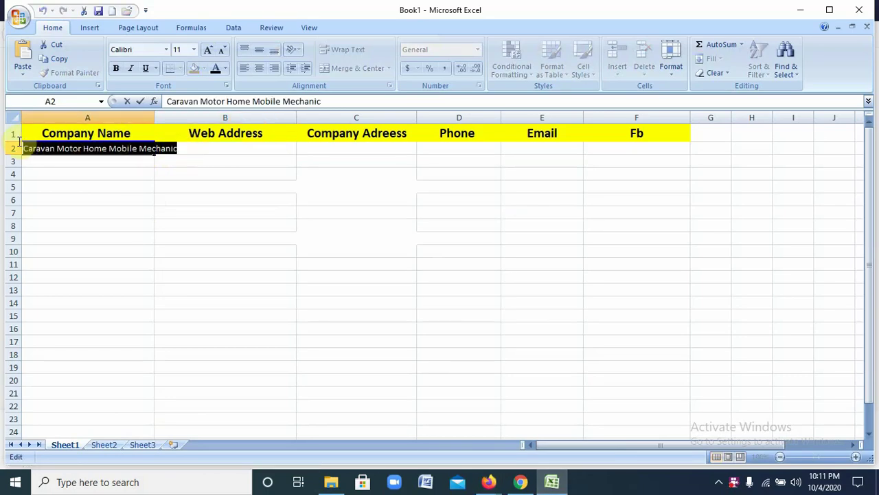
double_click(176, 150)
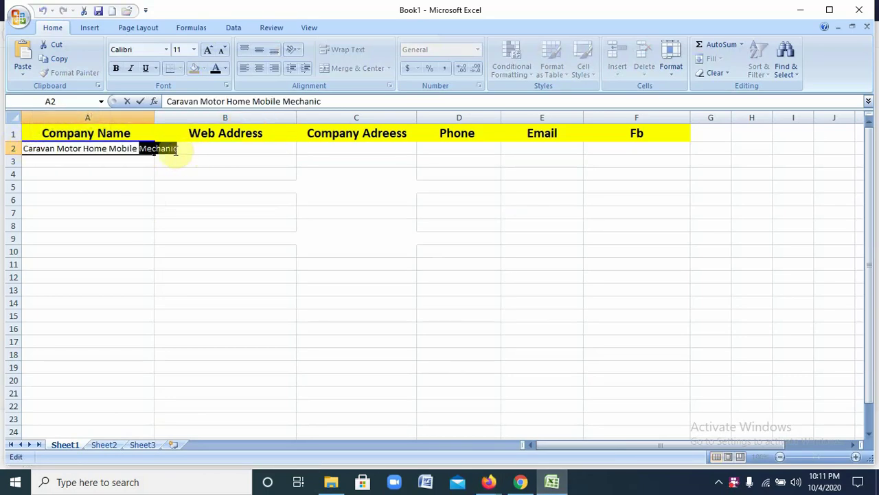
left_click_drag(176, 150, 2, 146)
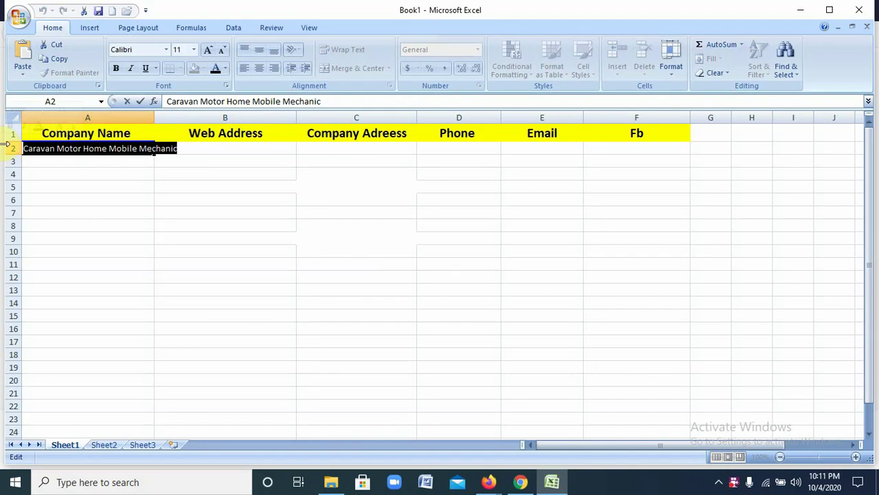
key("ctrl+v")
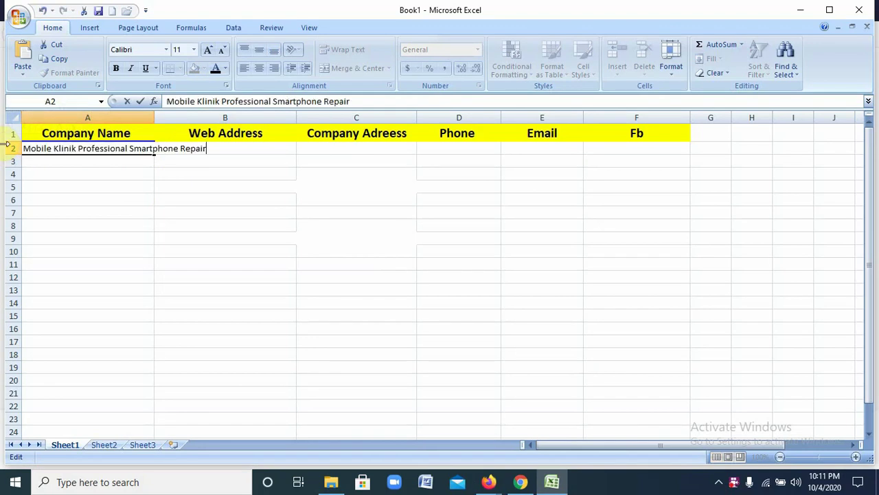
left_click(180, 201)
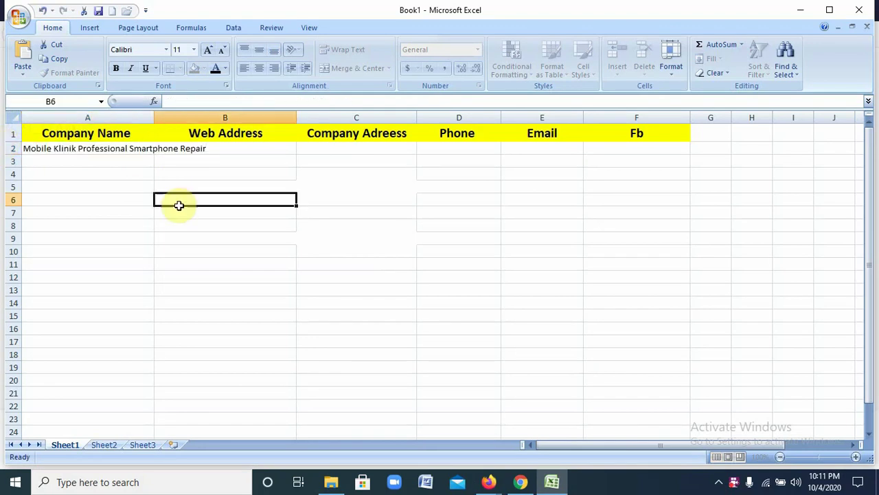
Return to the Mobile Klinik listing in Firefox, minimizing the unrelated business website search window.
double_click(233, 148)
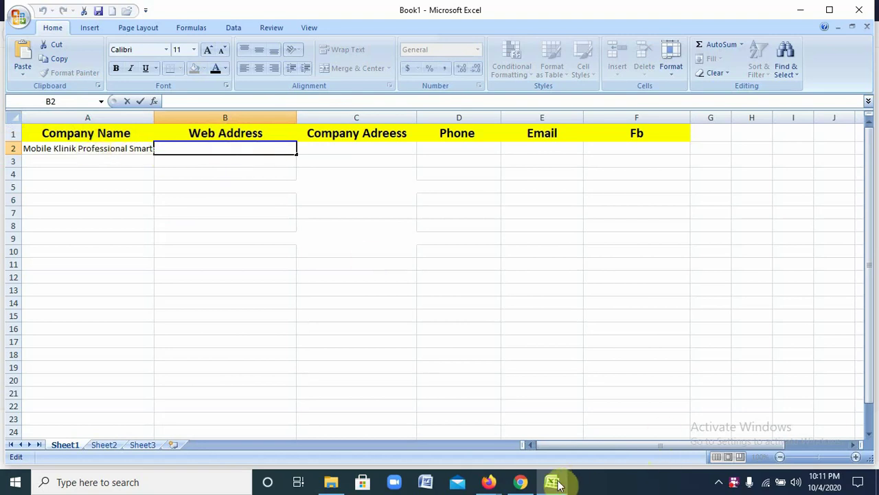
left_click(488, 482)
left_click(524, 429)
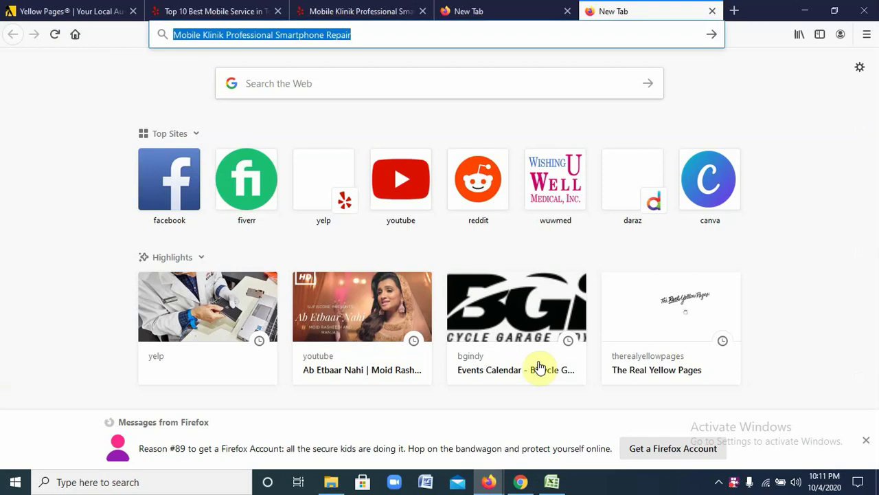
mouse_move(489, 482)
left_click(443, 433)
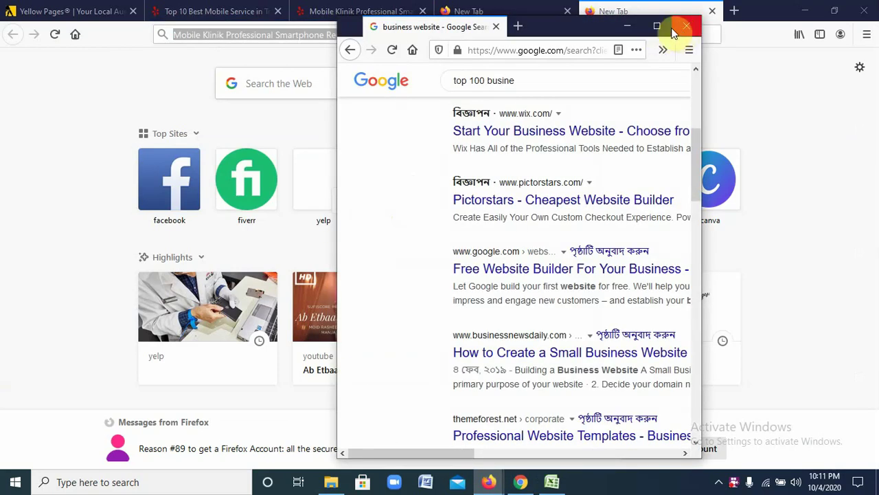
left_click(622, 26)
left_click(330, 11)
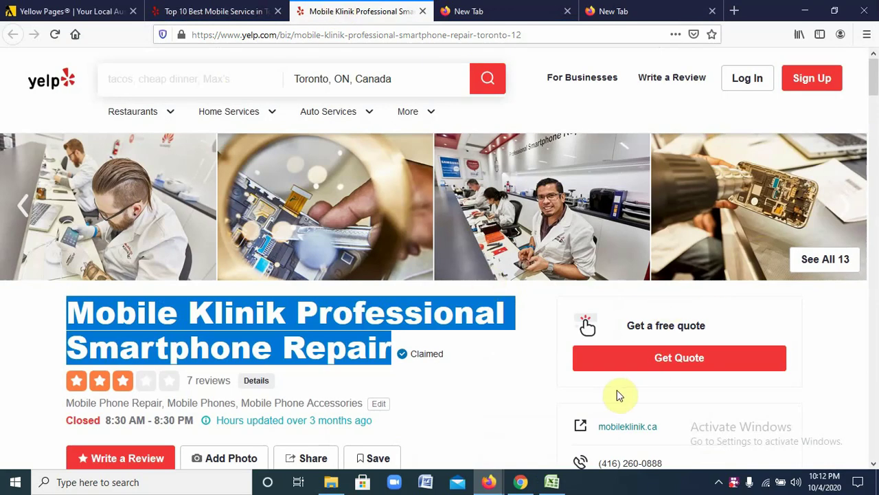
Try to copy the mobileklinik.ca link from the listing into cell B2 under Web Address in Excel.
scroll(618, 395, "down", 3)
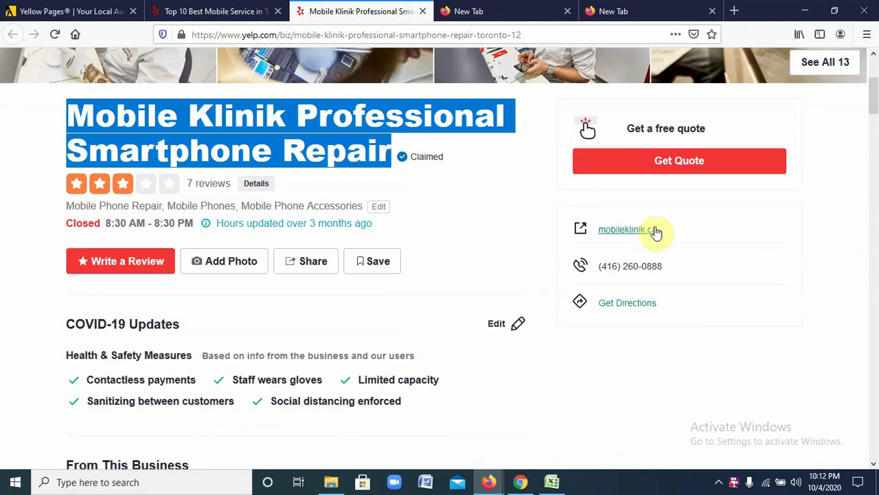
right_click(647, 230)
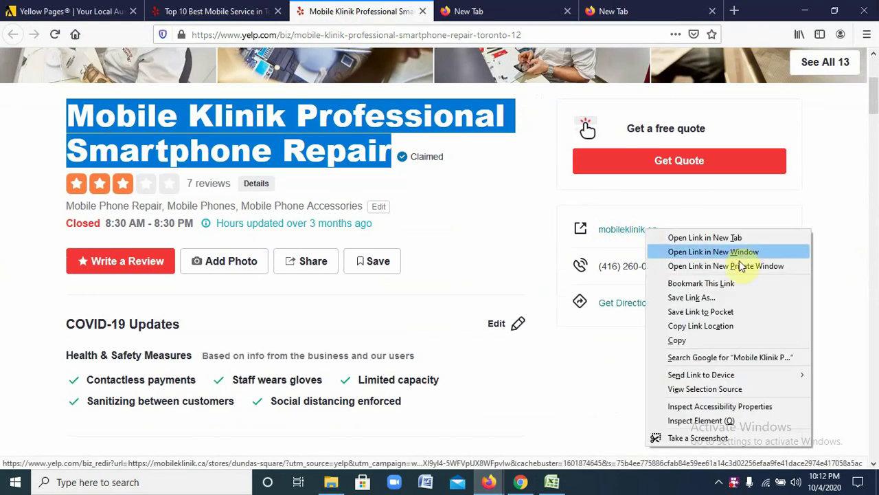
left_click(698, 337)
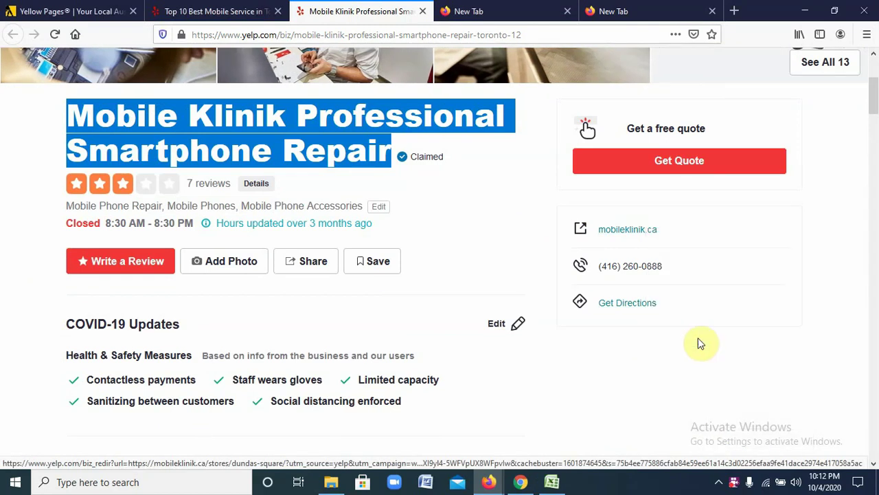
left_click(551, 482)
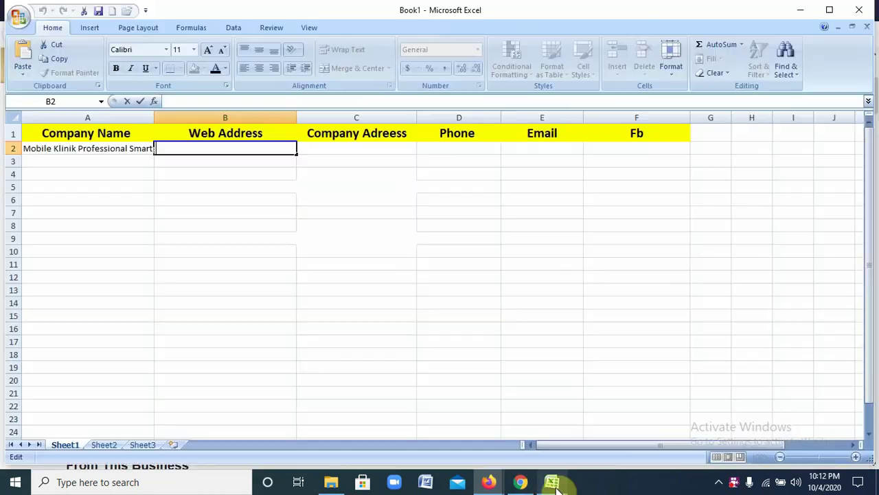
right_click(210, 149)
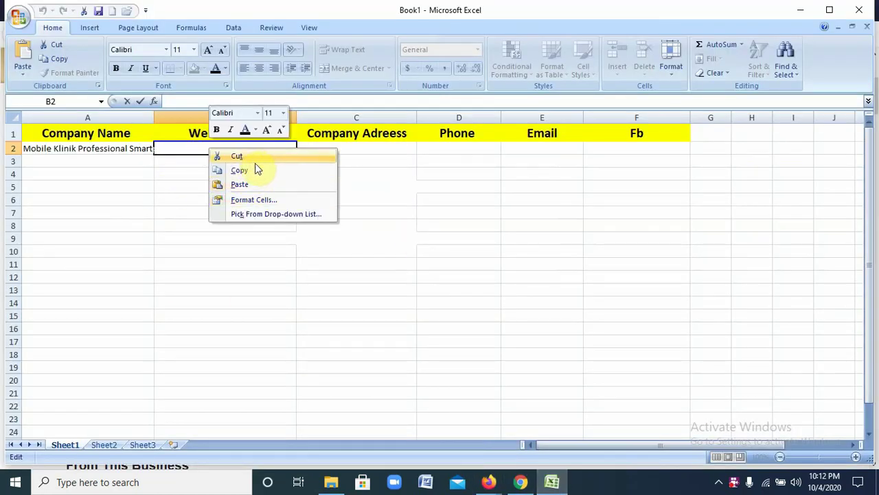
left_click(251, 184)
left_click(158, 210)
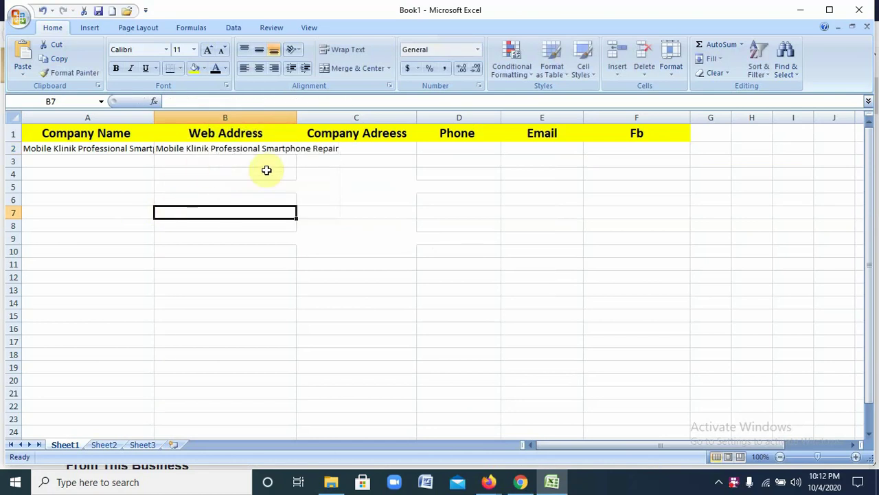
Remove the wrongly pasted company name from the Web Address cell B2.
left_click(343, 151)
left_click(227, 155)
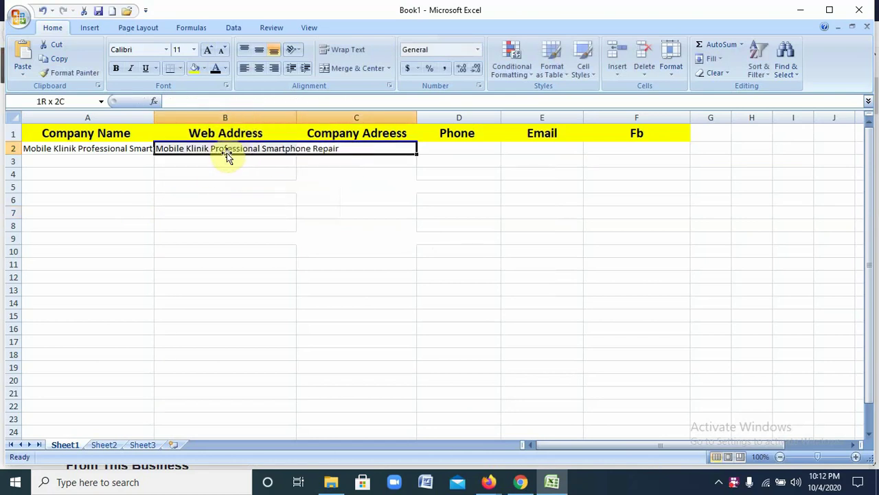
double_click(281, 151)
double_click(333, 149)
left_click_drag(355, 149, 154, 151)
key("ctrl+x")
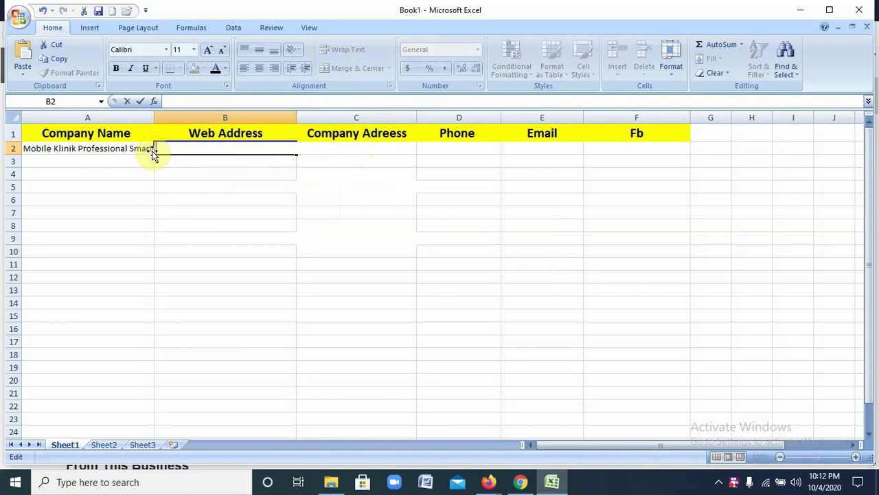
Select and copy the mobileklinik.ca website text on the Yelp listing and paste it into cell B2 in Excel.
left_click(520, 482)
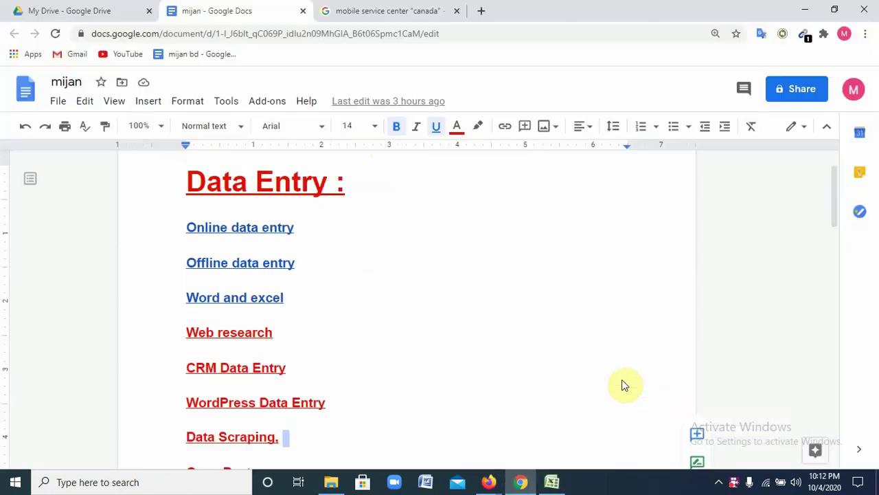
mouse_move(488, 482)
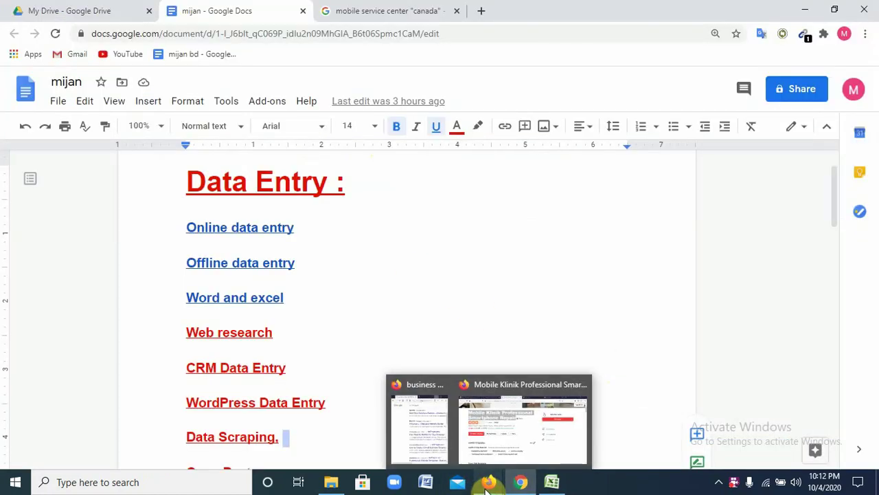
left_click(522, 429)
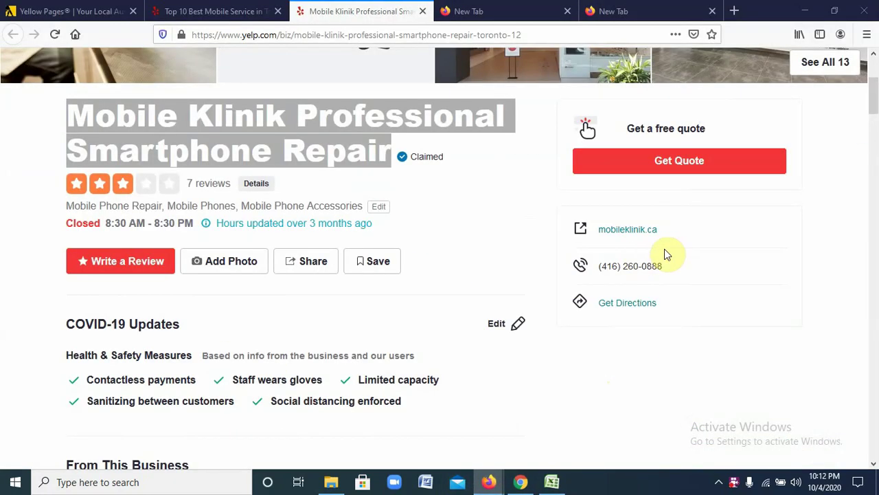
triple_click(594, 235)
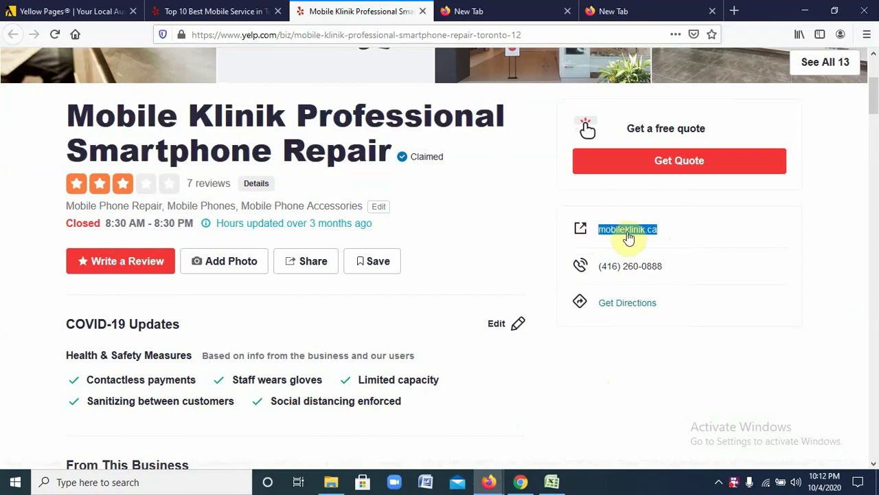
right_click(627, 233)
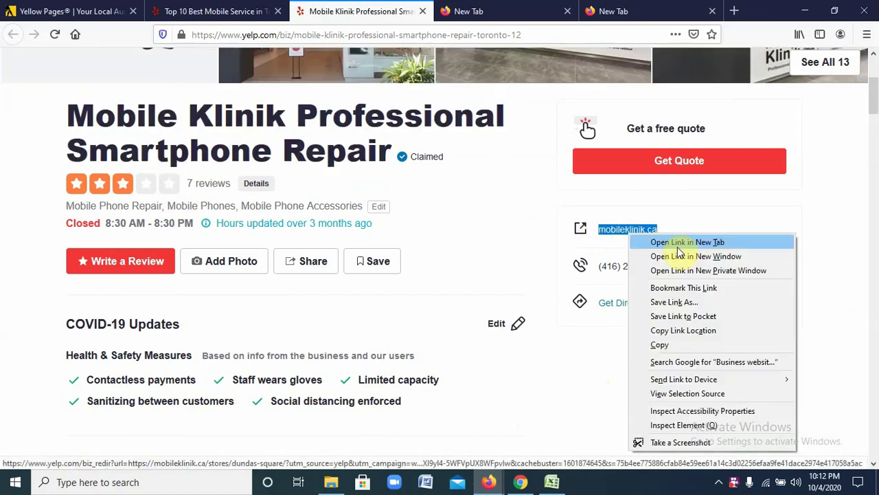
left_click(666, 344)
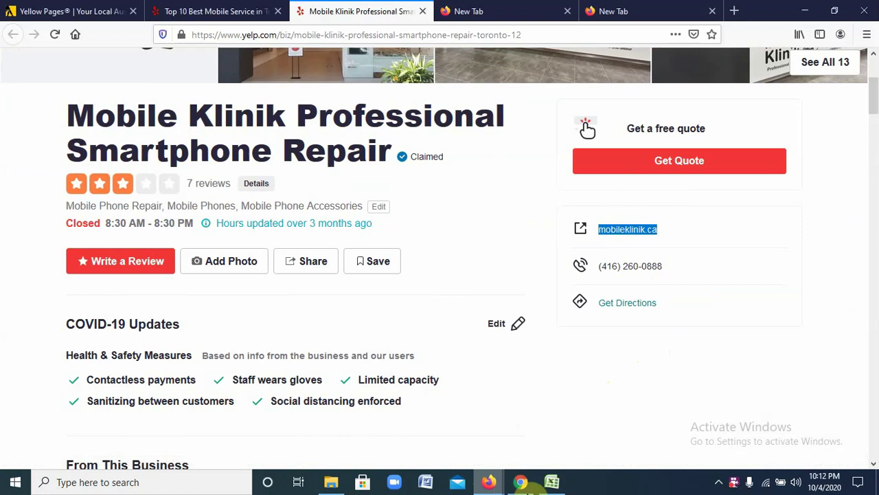
left_click(551, 481)
right_click(247, 148)
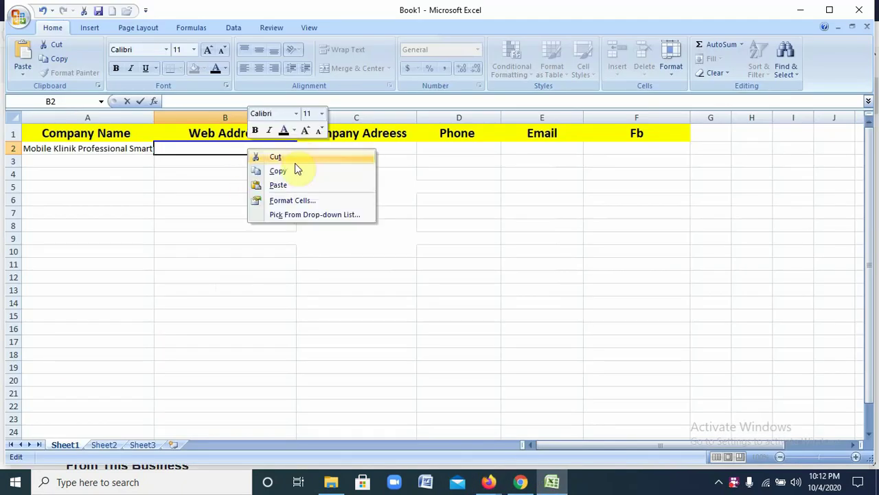
left_click(287, 186)
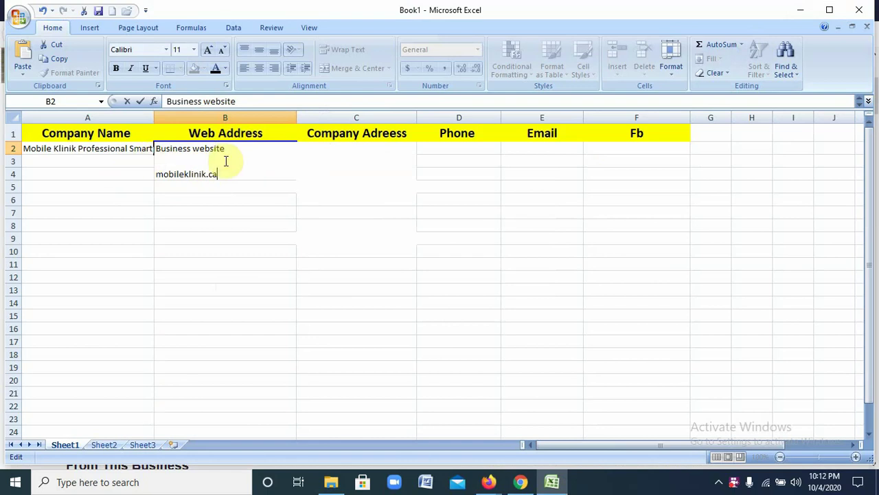
left_click(182, 220)
Turn off text wrapping for the pasted website entry in cell B2 and check its contents.
left_click(235, 154)
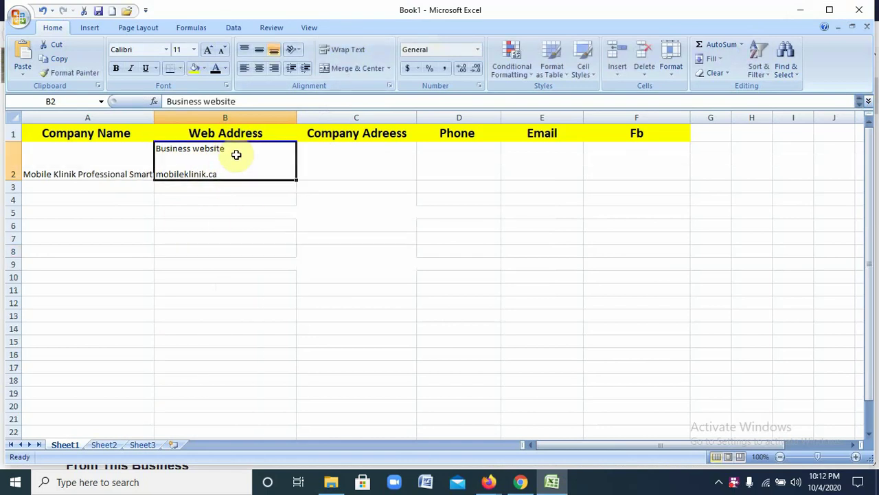
left_click(346, 49)
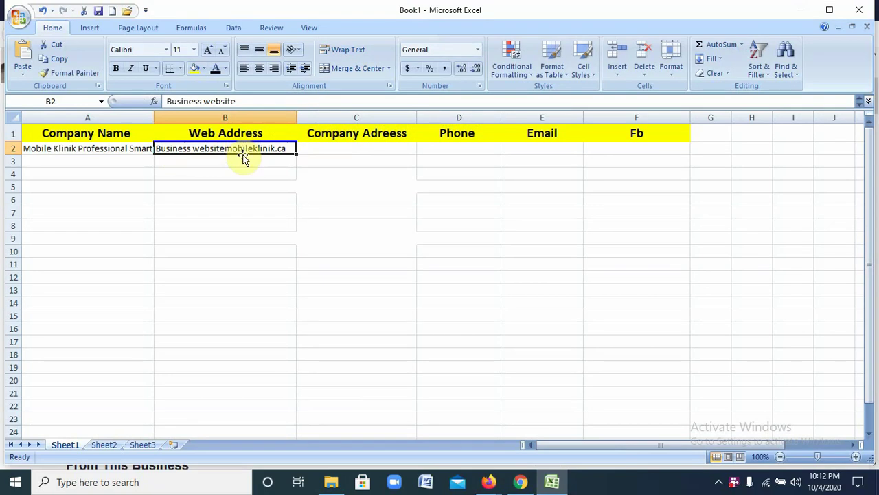
double_click(290, 148)
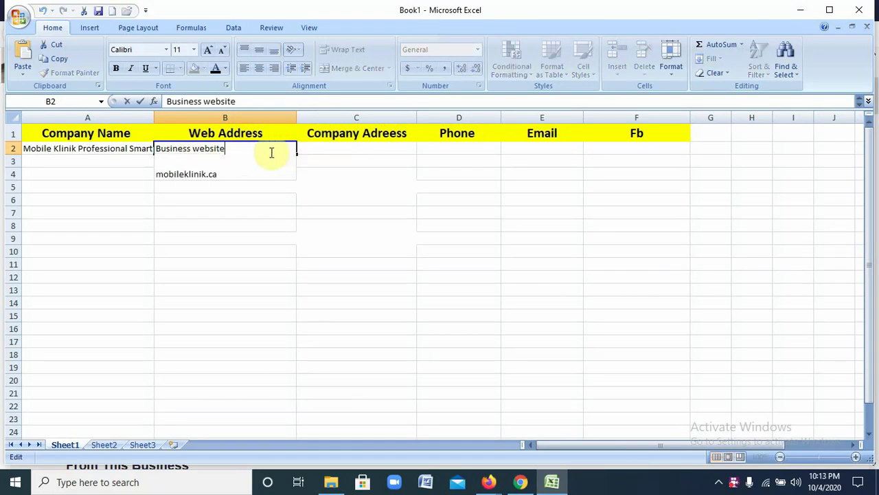
left_click(229, 186)
Clear the pasted website text from cell B2 and open the empty cell for editing.
double_click(223, 173)
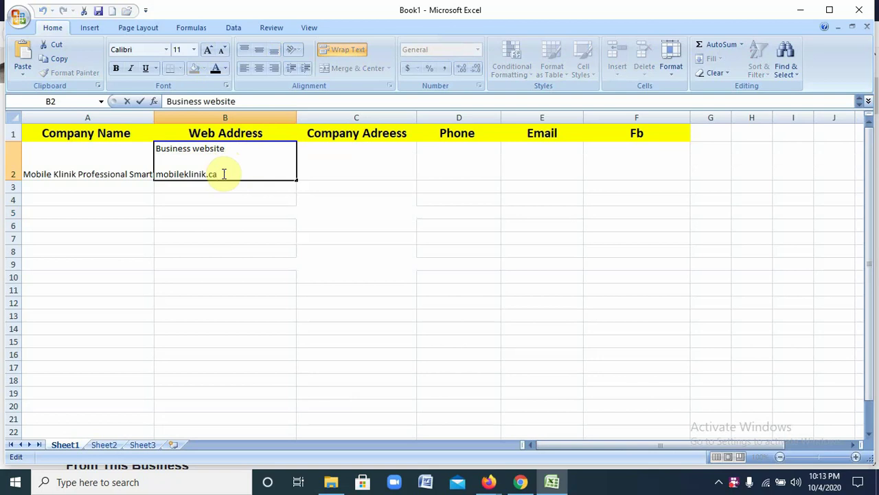
type("mob")
key("BackSpace")
key("BackSpace")
key("BackSpace")
type("Busin")
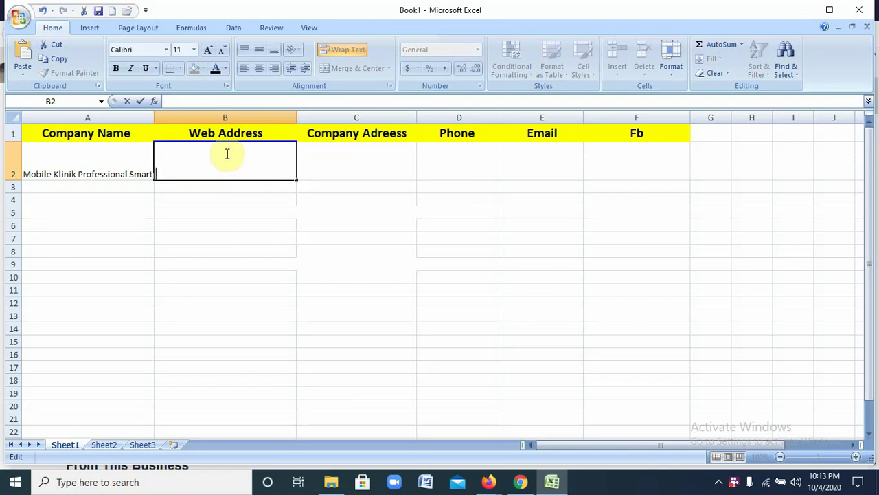
left_click(252, 237)
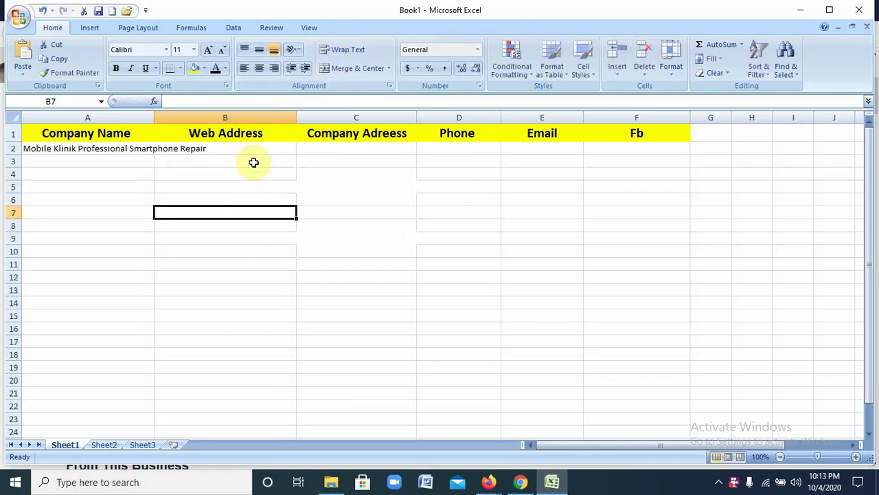
double_click(249, 148)
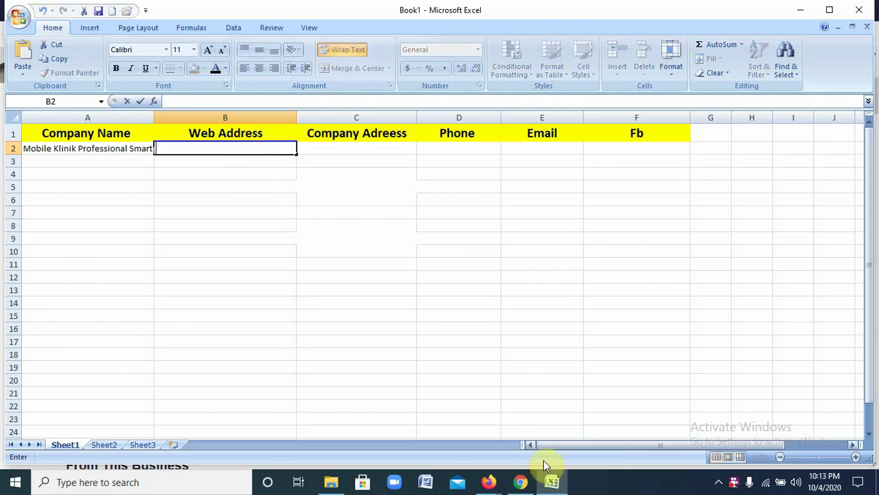
Switch to the Mobile Klinik Yelp listing in Firefox and copy the business phone number.
mouse_move(488, 481)
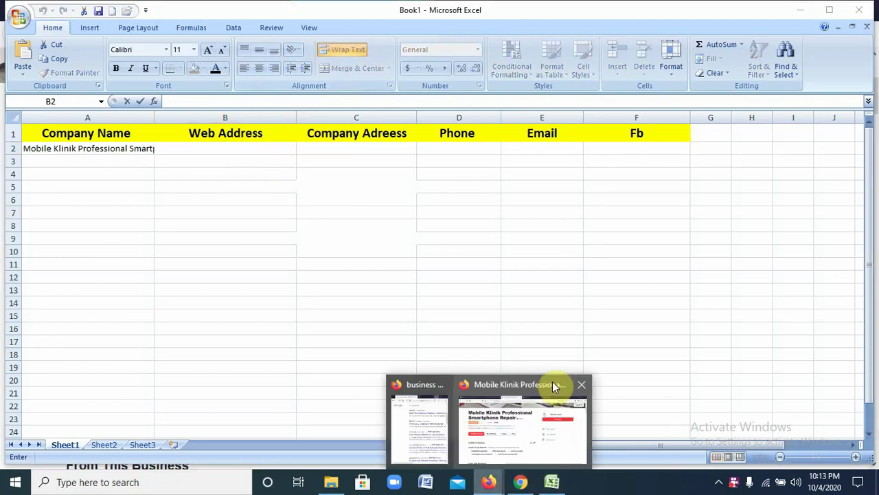
left_click(529, 434)
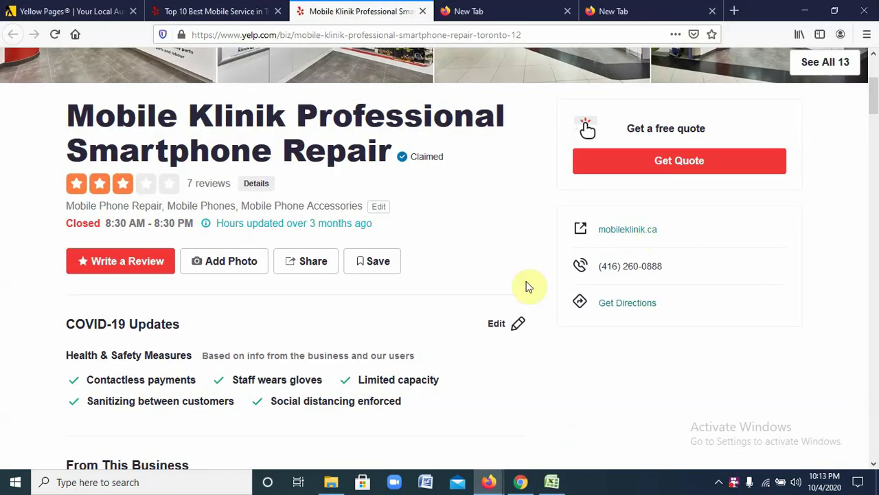
right_click(628, 238)
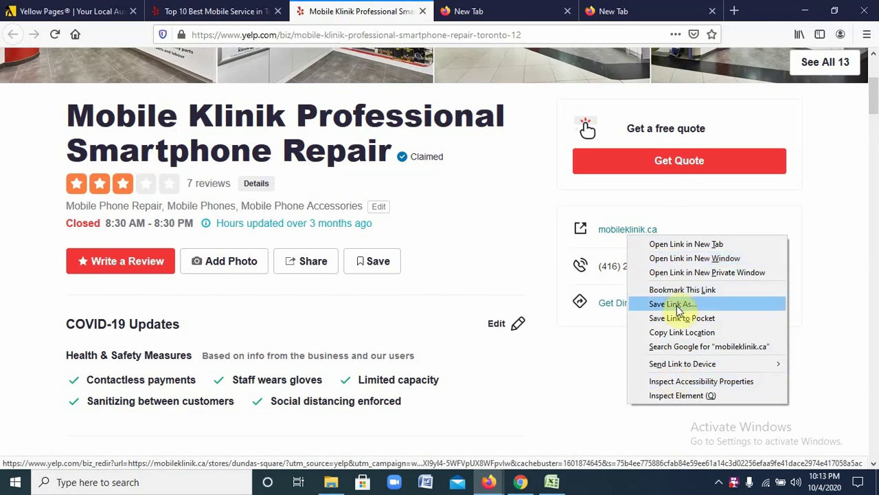
left_click(520, 260)
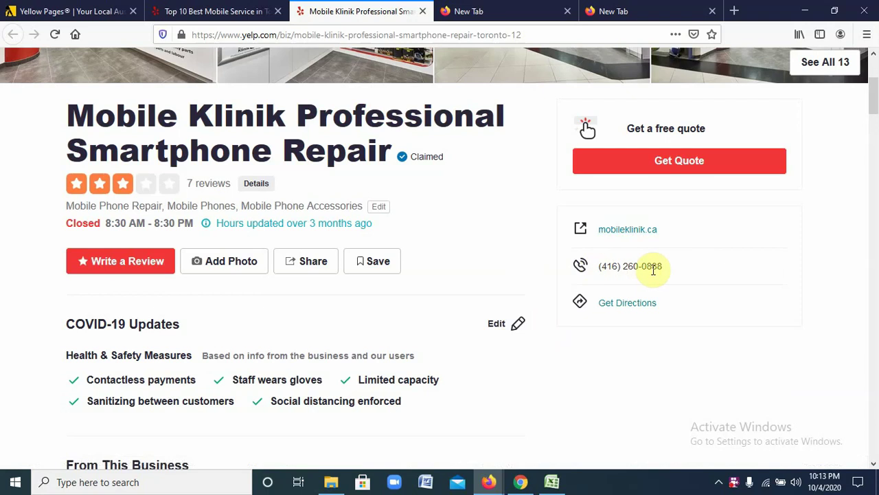
left_click_drag(687, 265, 594, 275)
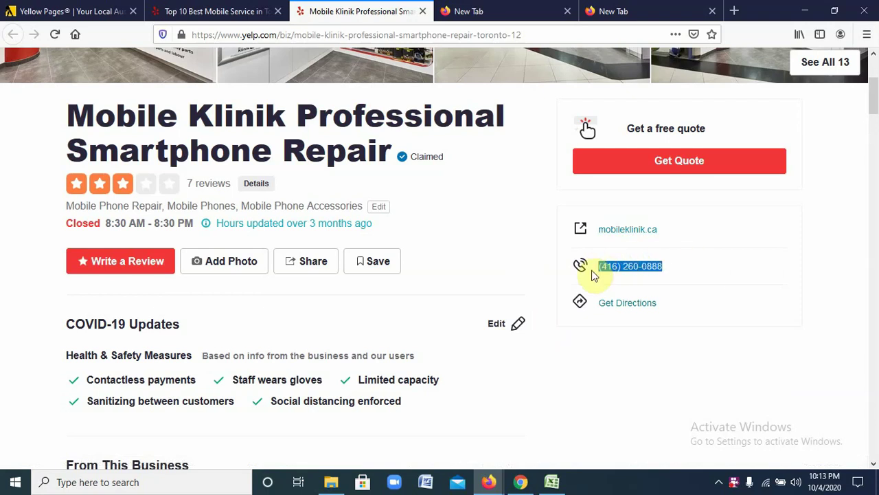
right_click(641, 269)
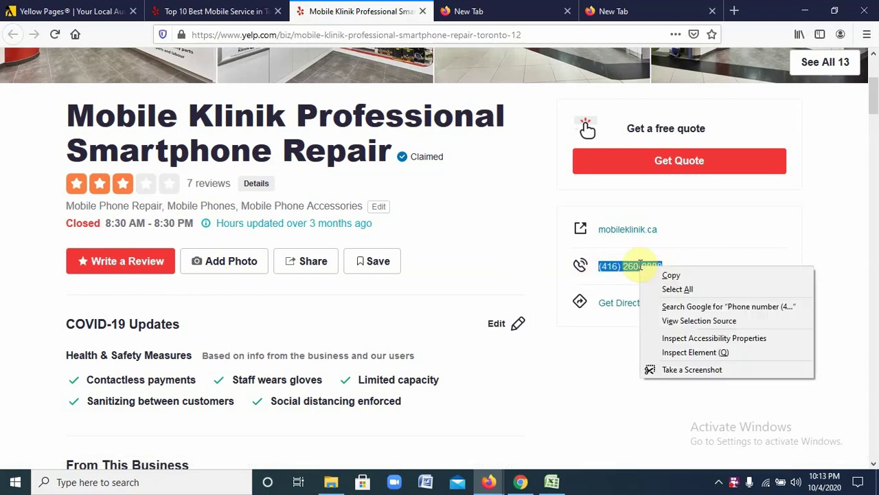
left_click(697, 274)
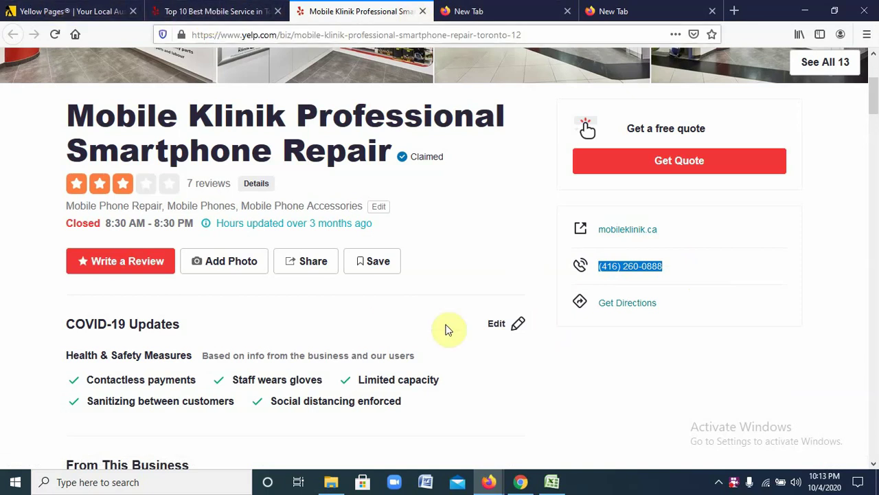
Paste the copied phone number into the Phone cell D2 in Excel and turn off the cell's text wrapping.
left_click(552, 482)
left_click(453, 153)
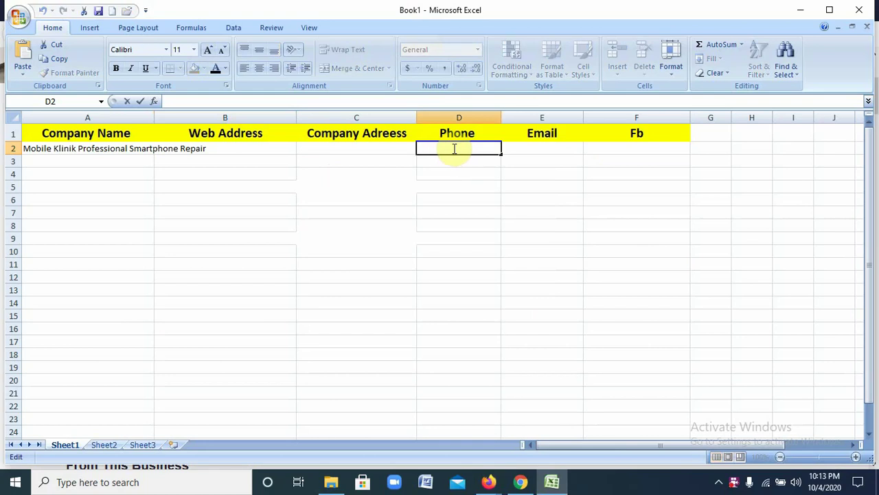
key("ctrl+v")
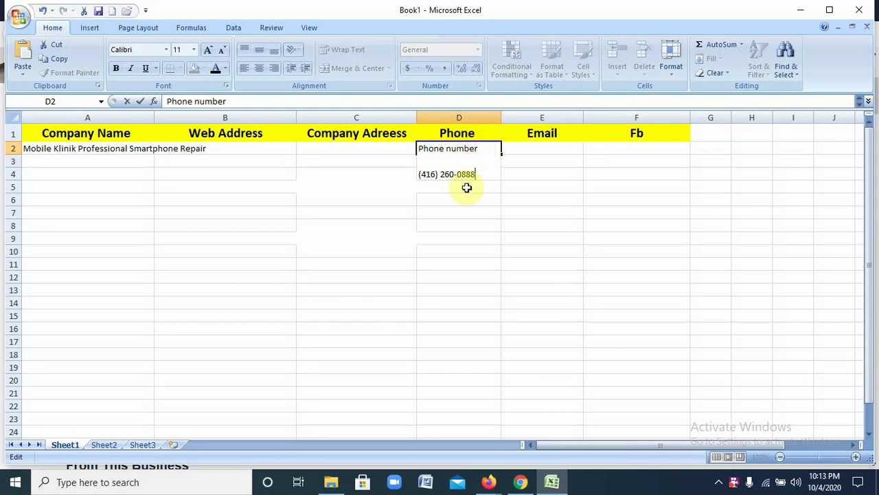
key("Return")
key("Up")
key("Up")
left_click(461, 150)
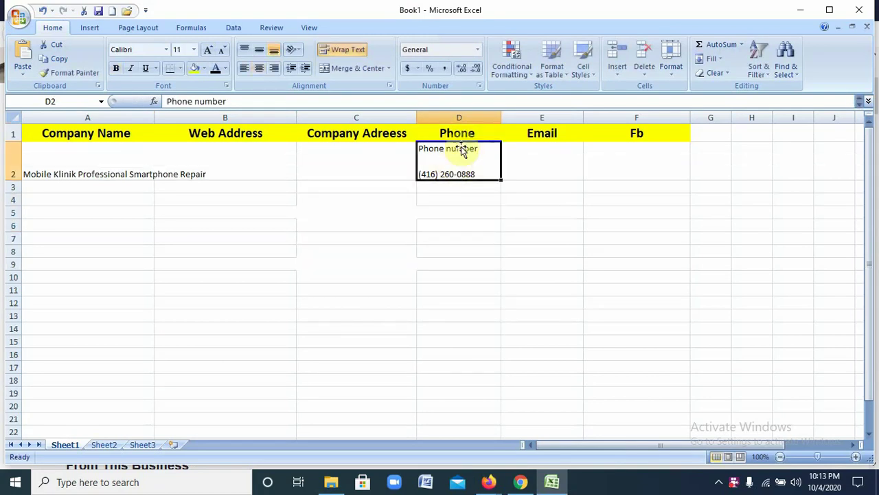
left_click(338, 48)
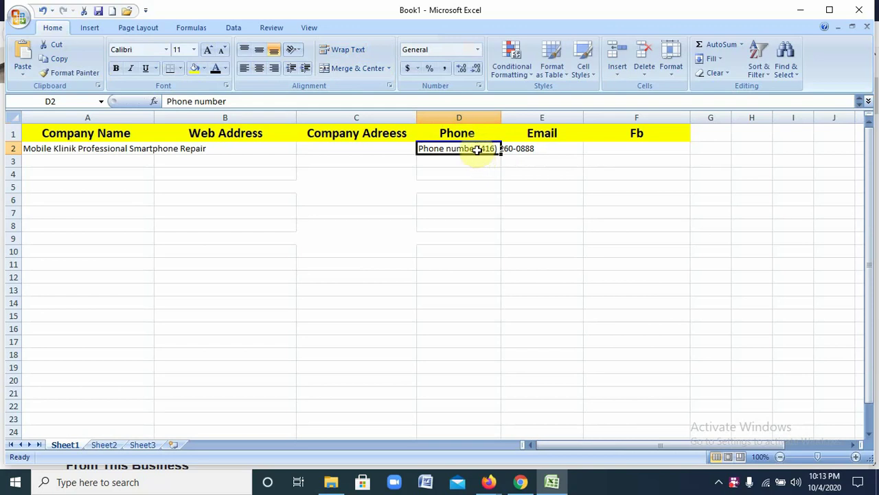
Remove the "Phone number" label from cell D2, keeping only the number, and turn off text wrapping again.
double_click(476, 150)
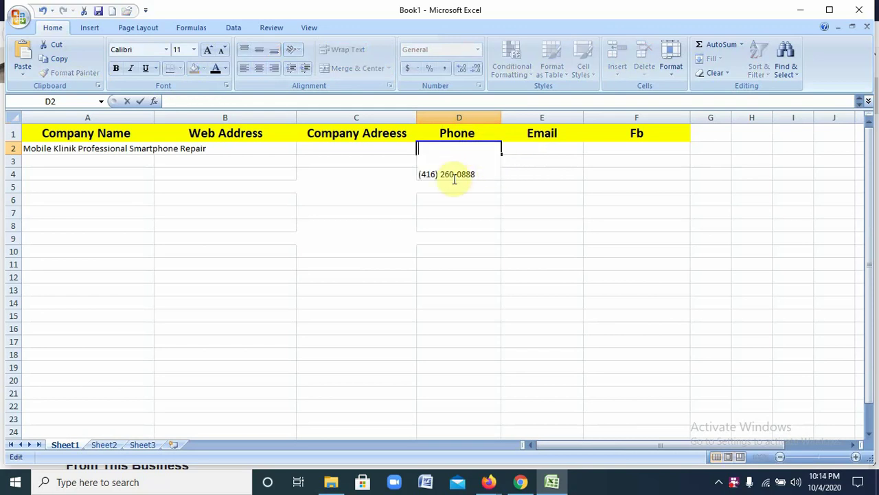
left_click(434, 212)
left_click(443, 155)
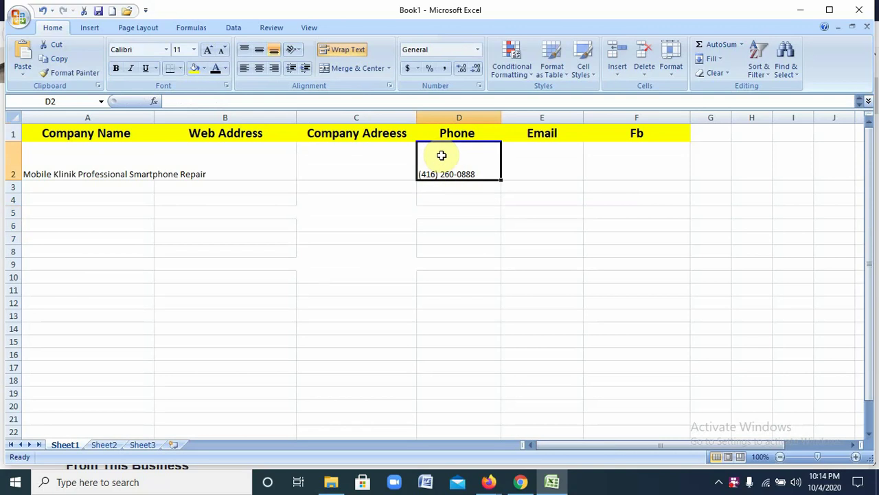
left_click(357, 52)
left_click(413, 216)
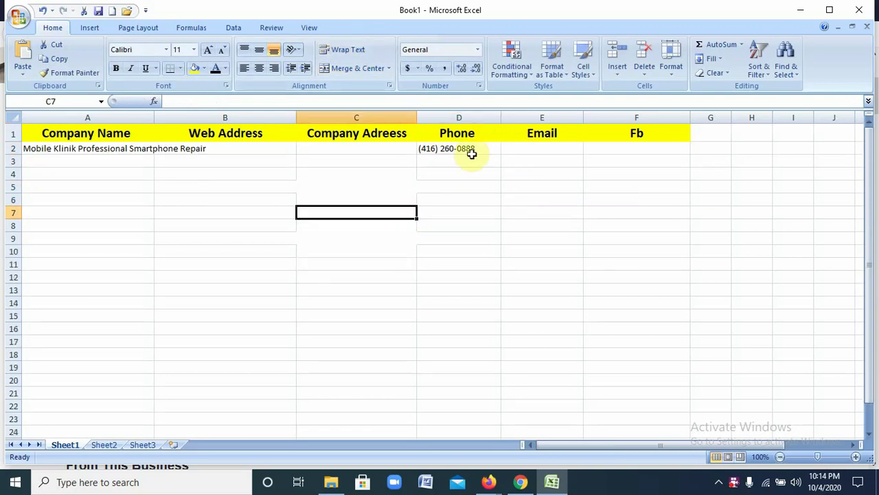
left_click(463, 148)
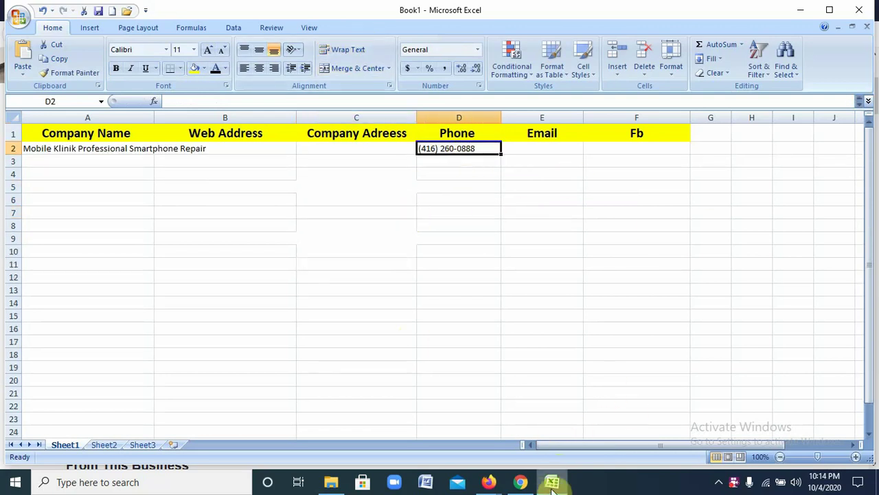
Open the Web Address cell B2 for editing and return to the Mobile Klinik Yelp listing in Firefox.
double_click(360, 147)
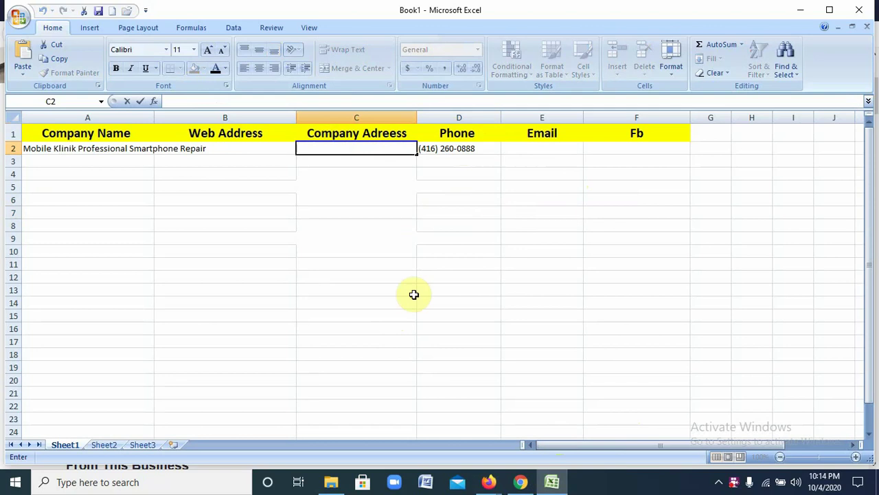
double_click(281, 149)
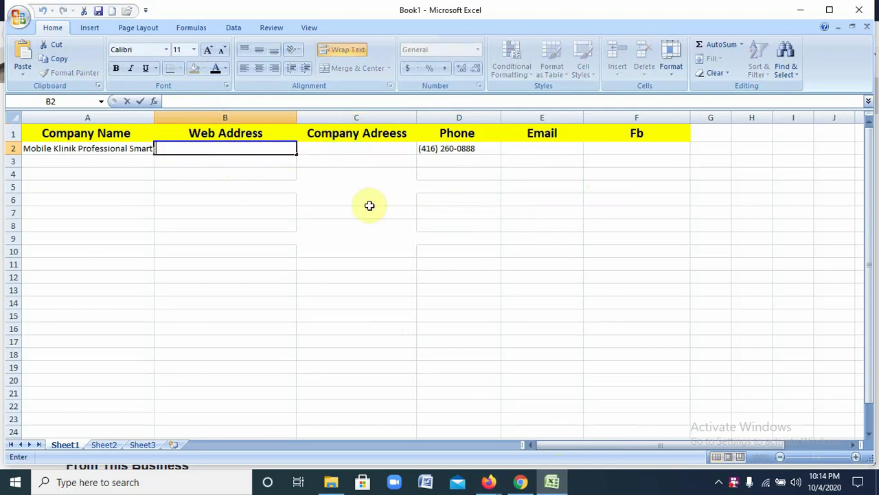
left_click(520, 482)
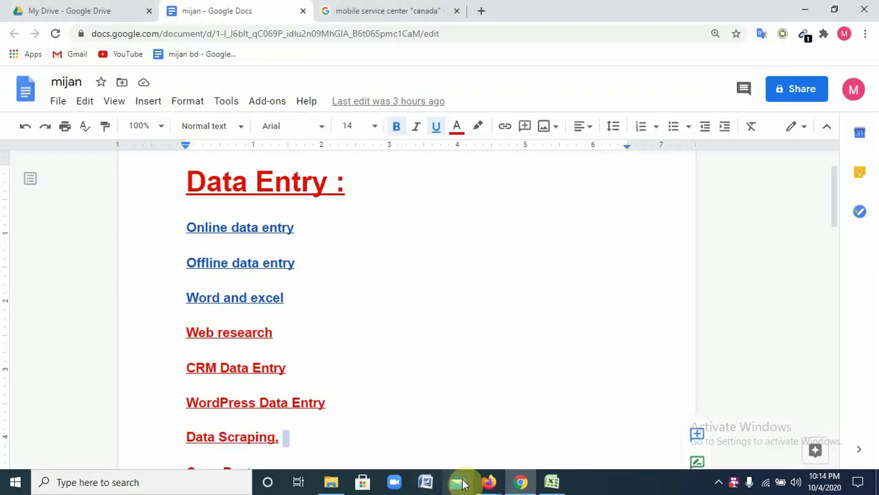
mouse_move(488, 482)
left_click(542, 432)
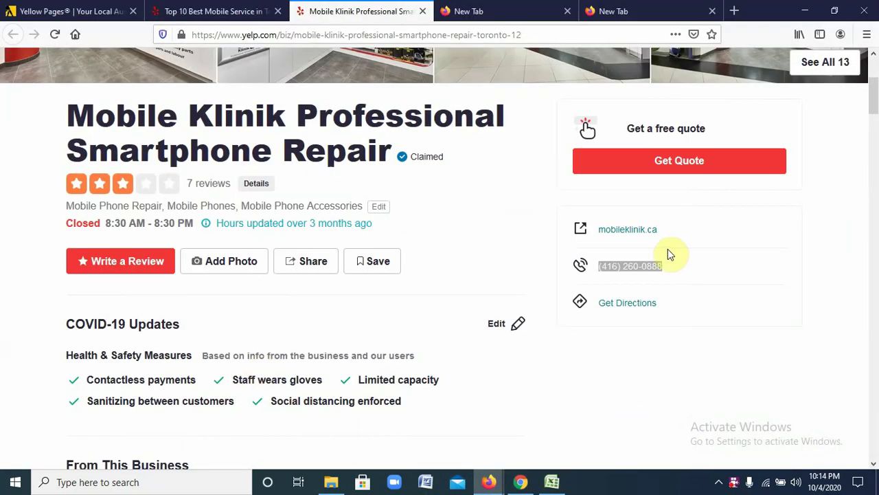
left_click(583, 268)
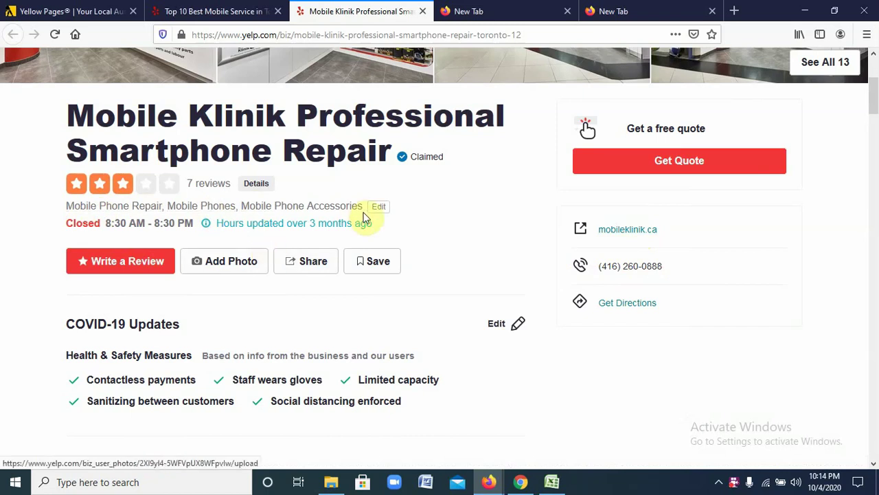
scroll(296, 242, "down", 4)
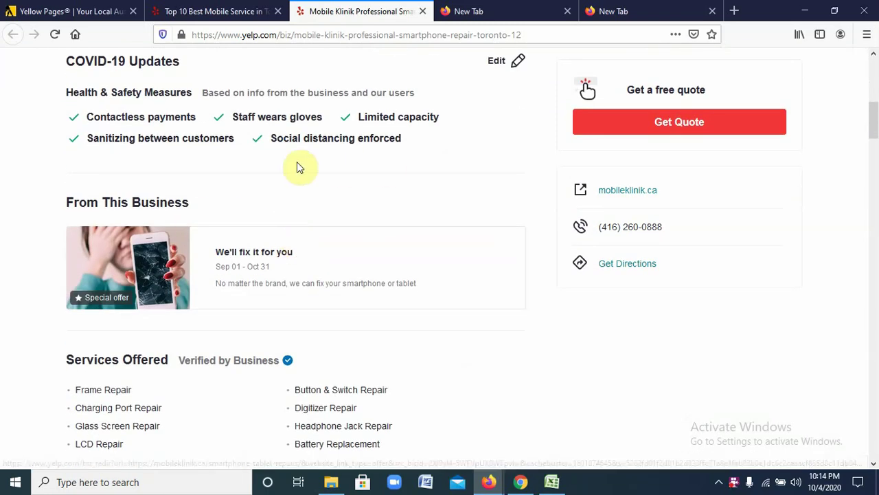
scroll(296, 164, "up", 4)
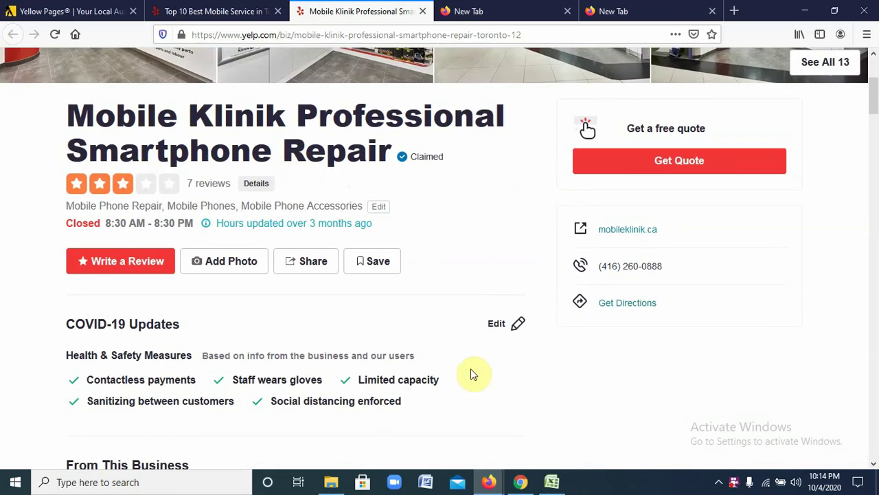
Open the business website from the mobileklinik.ca link on the Yelp listing in Firefox.
left_click(552, 482)
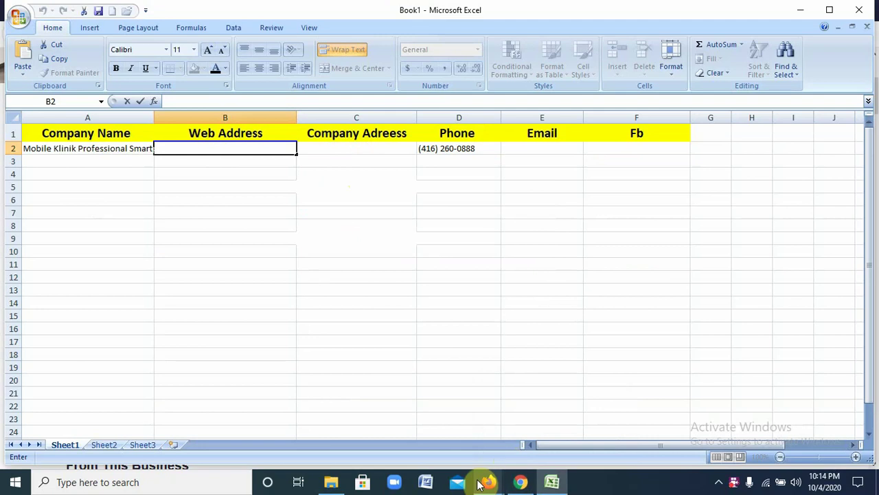
left_click(550, 428)
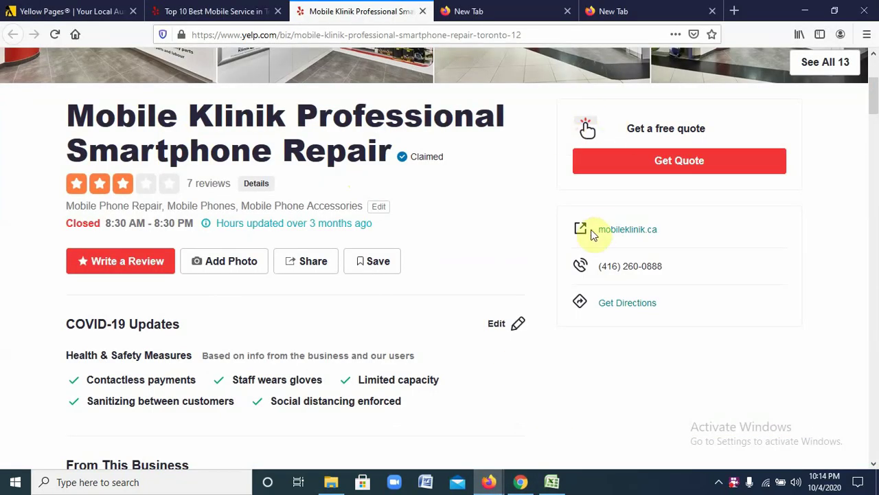
left_click(634, 238)
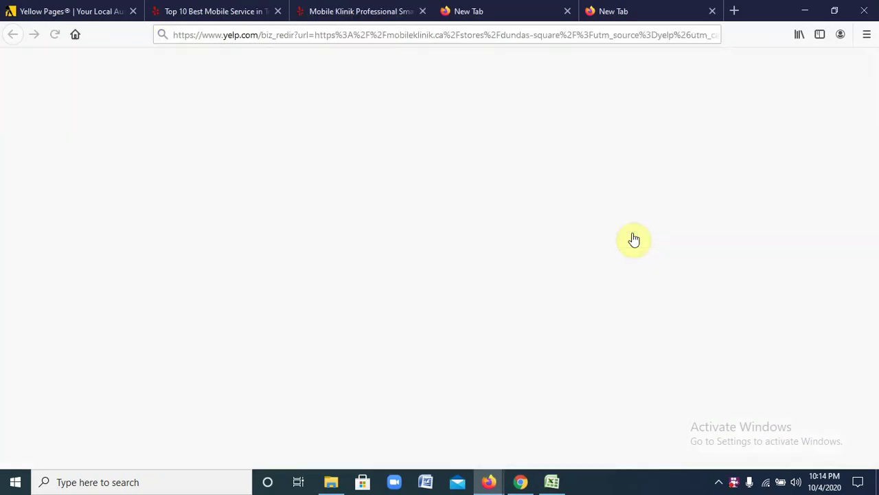
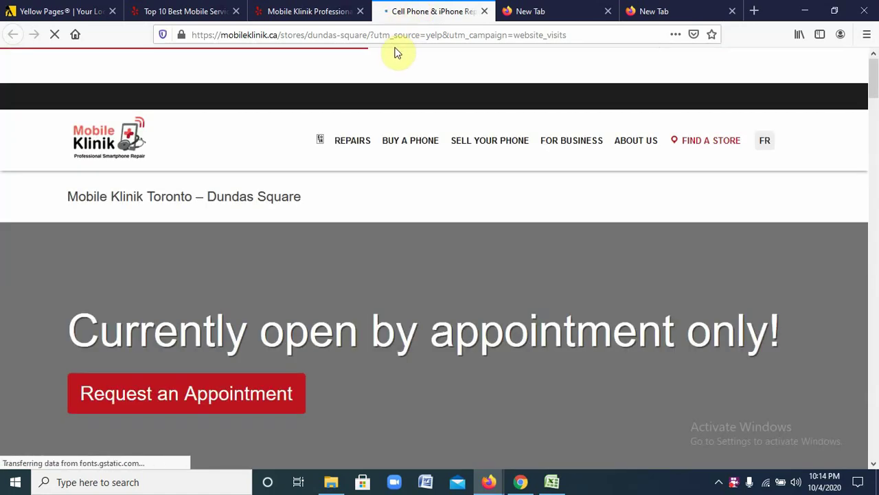
Copy the full web address of the opened Mobile Klinik Dundas Square store page.
left_click(573, 36)
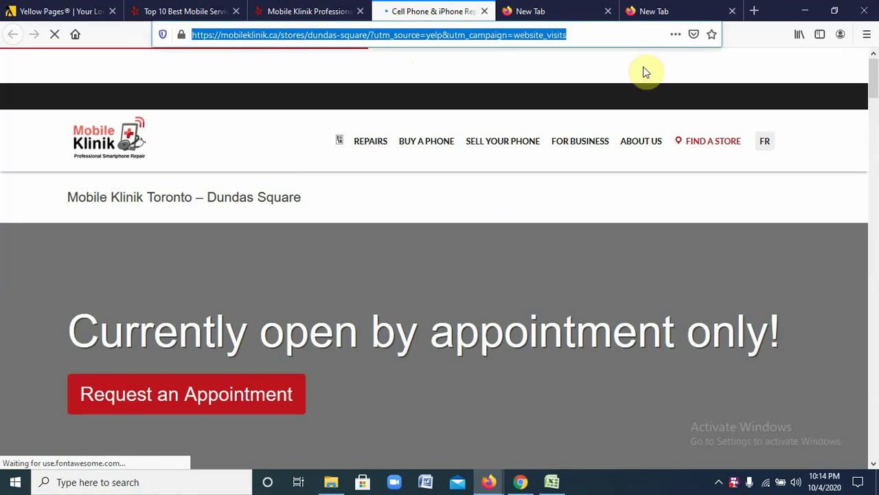
left_click(381, 292)
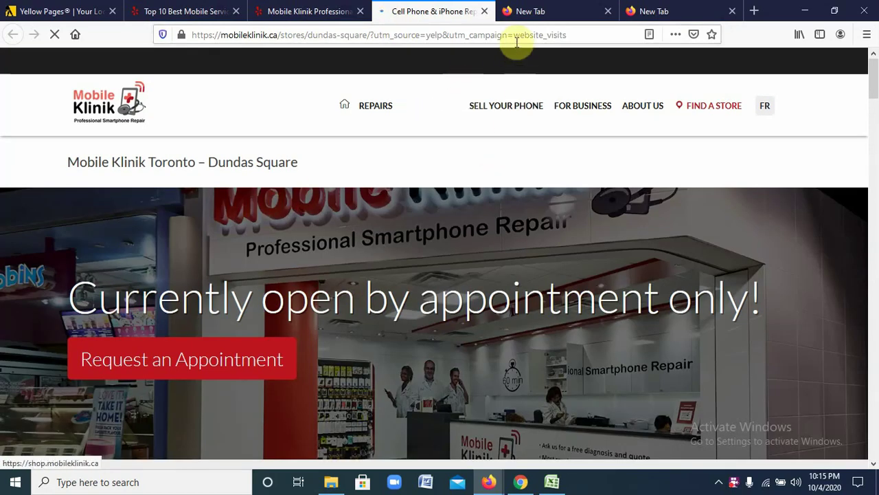
left_click(583, 30)
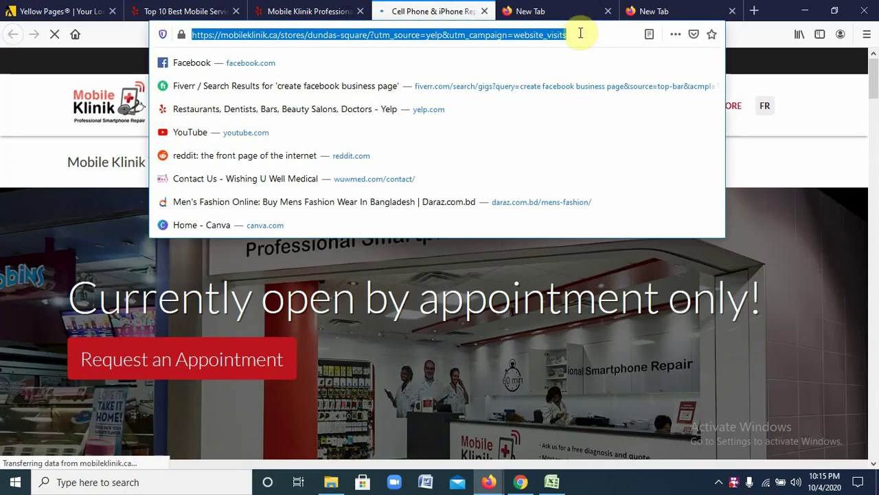
right_click(580, 33)
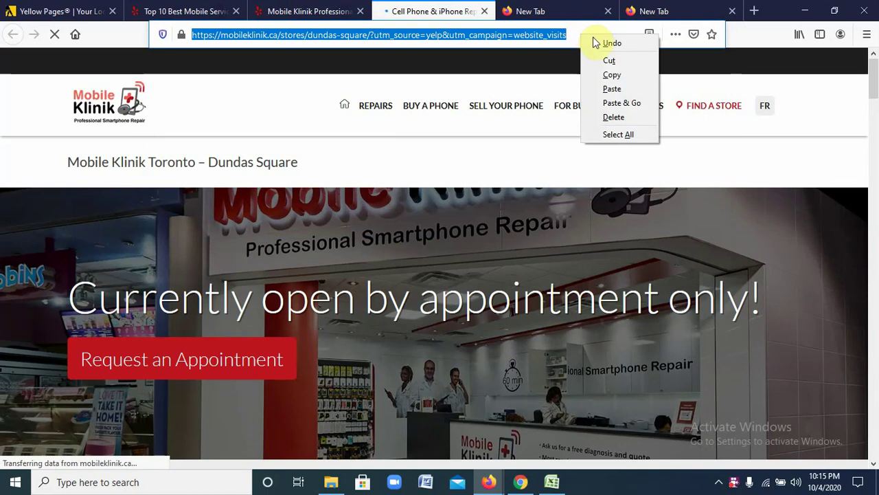
left_click(608, 76)
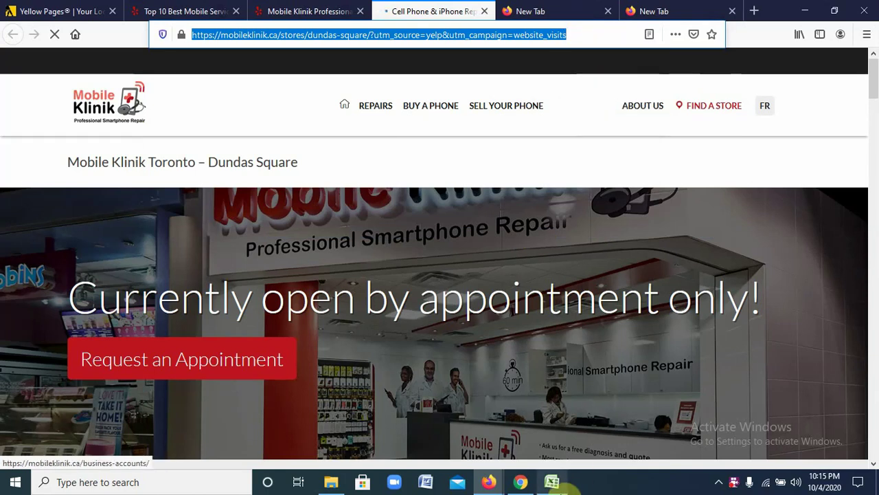
Paste the copied mobileklinik.ca store page address into the Web Address cell B2 in Excel and commit the entry.
left_click(552, 482)
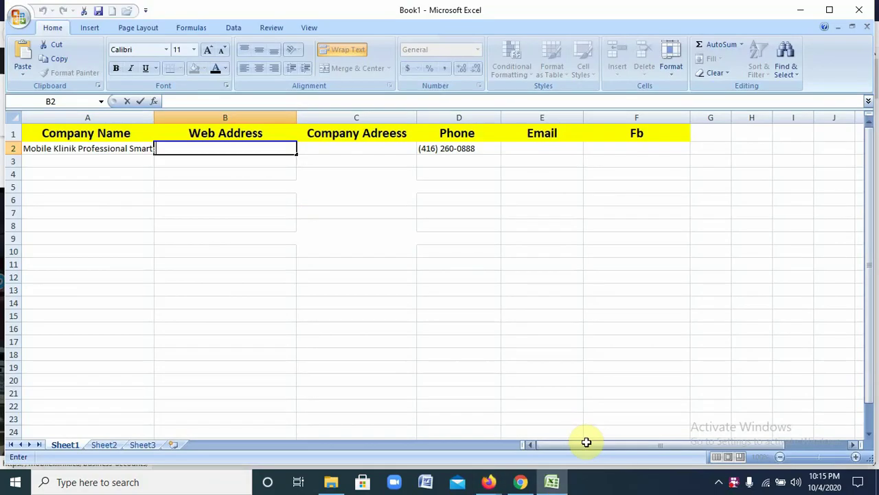
right_click(256, 149)
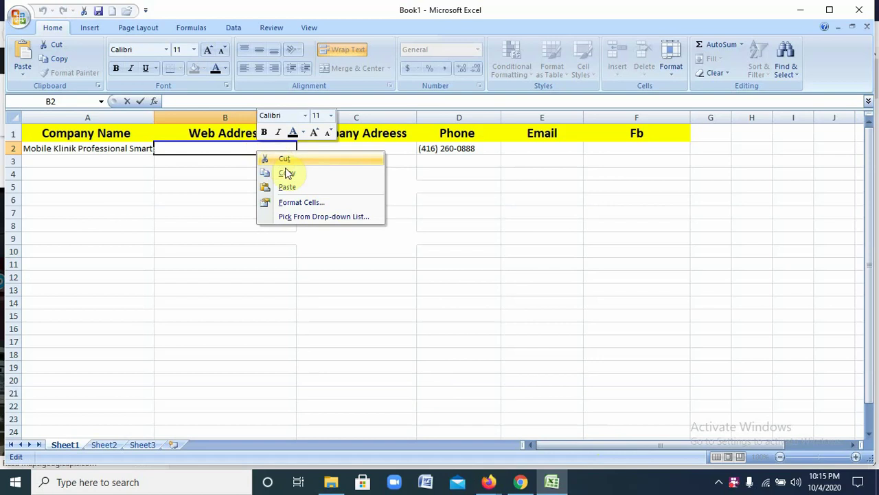
left_click(287, 189)
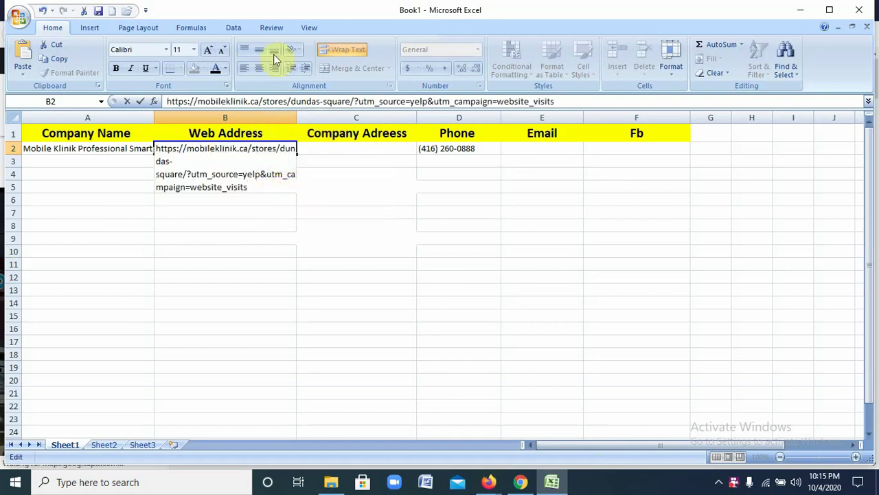
key("ctrl+Return")
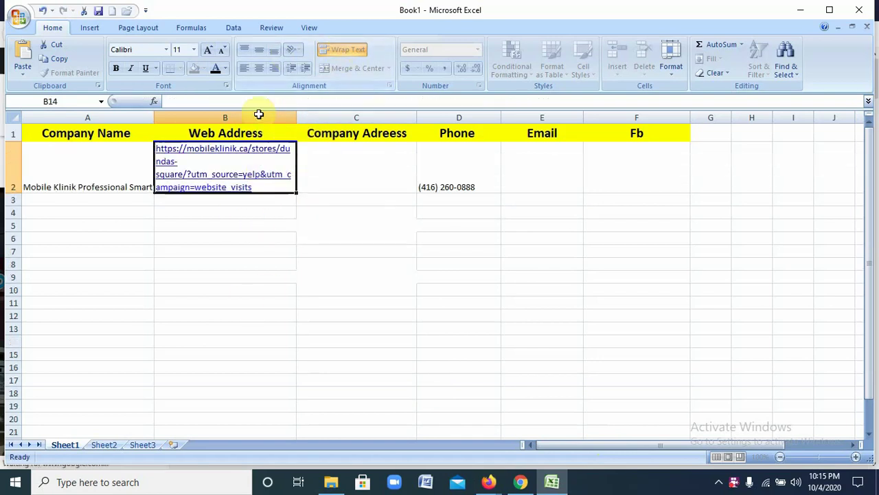
Turn off text wrapping for the Web Address cell B2 and open the Company Adreess cell C2 for editing.
left_click(346, 50)
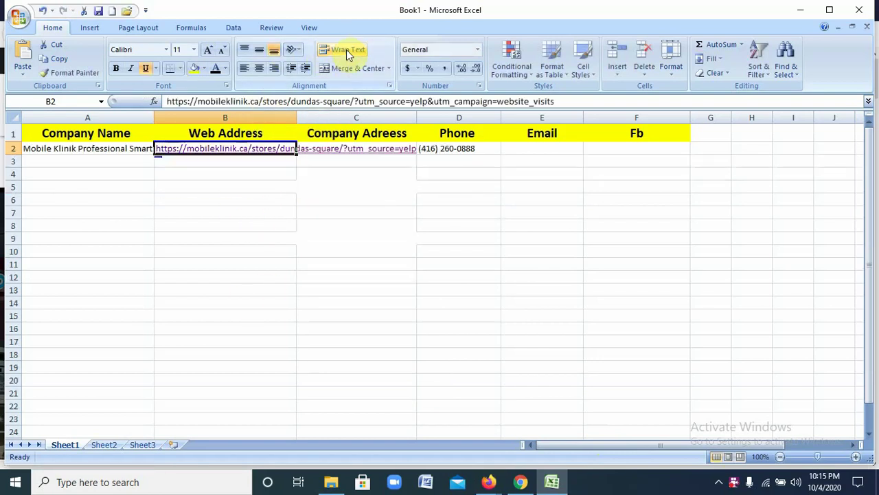
left_click(289, 208)
left_click(363, 149)
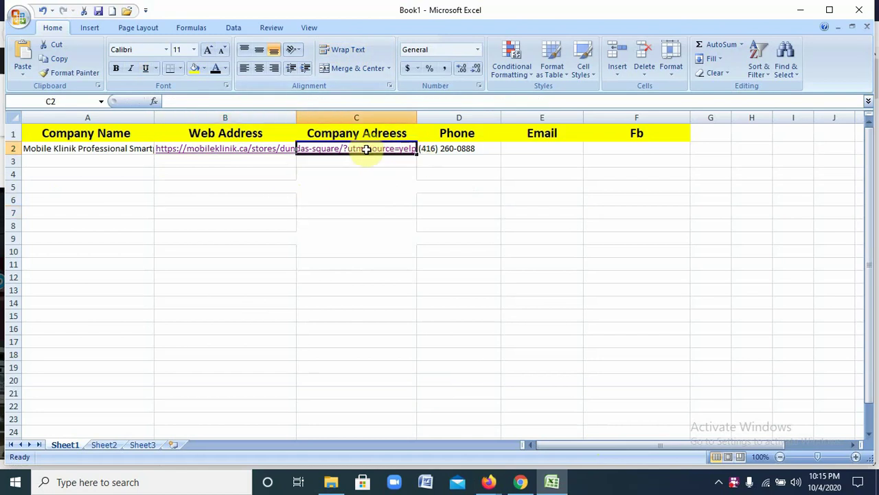
double_click(385, 150)
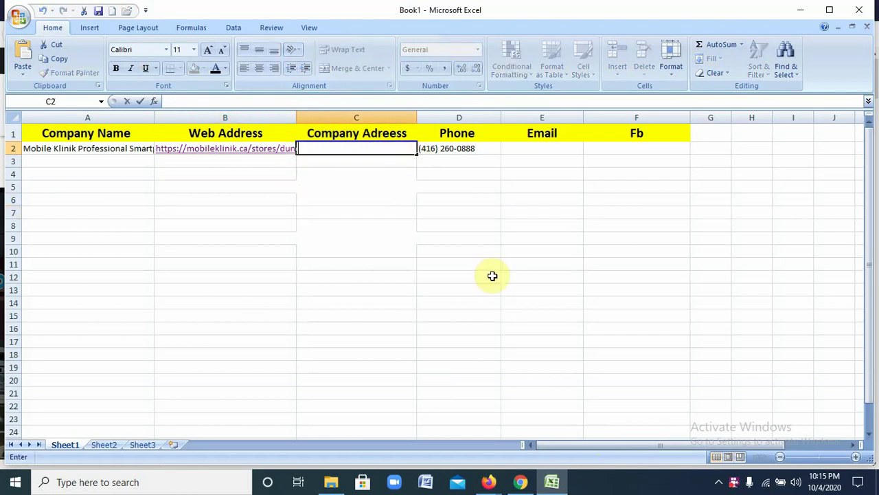
Switch to Firefox and find the store's contact details on the Mobile Klinik Dundas Square page.
left_click(489, 481)
left_click(553, 378)
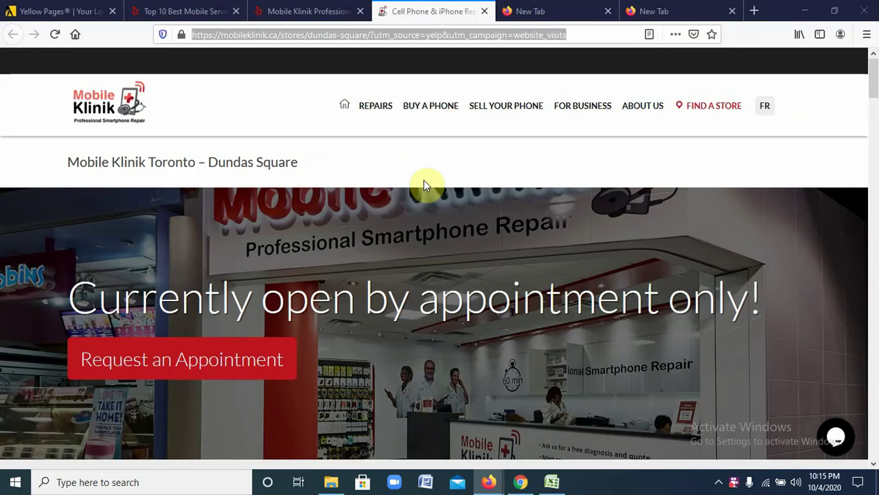
key("ctrl+l")
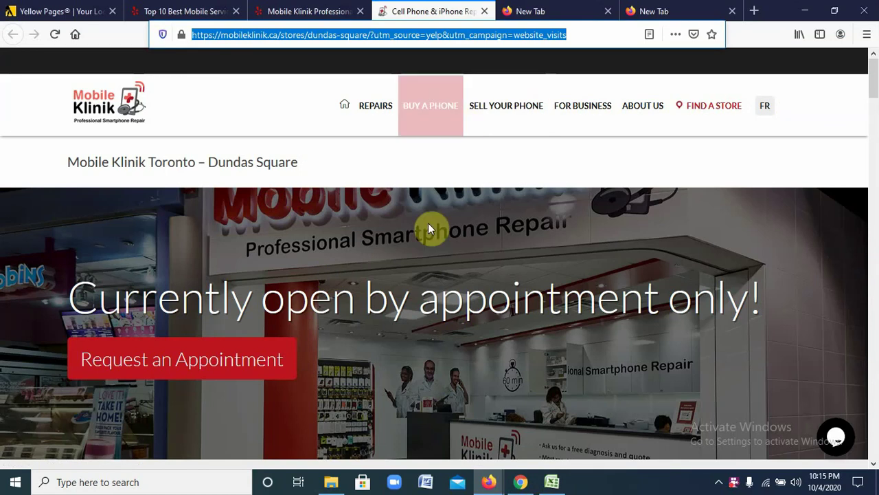
scroll(412, 254, "down", 3)
scroll(397, 275, "down", 2)
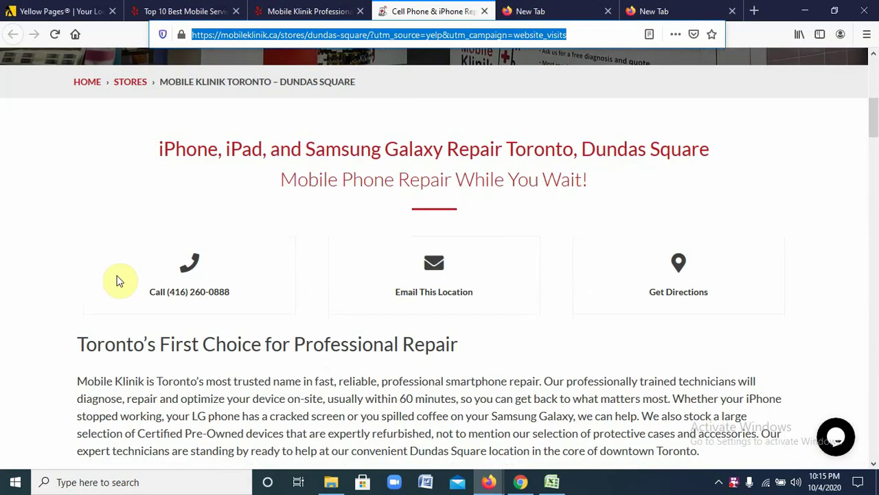
scroll(443, 309, "down", 1)
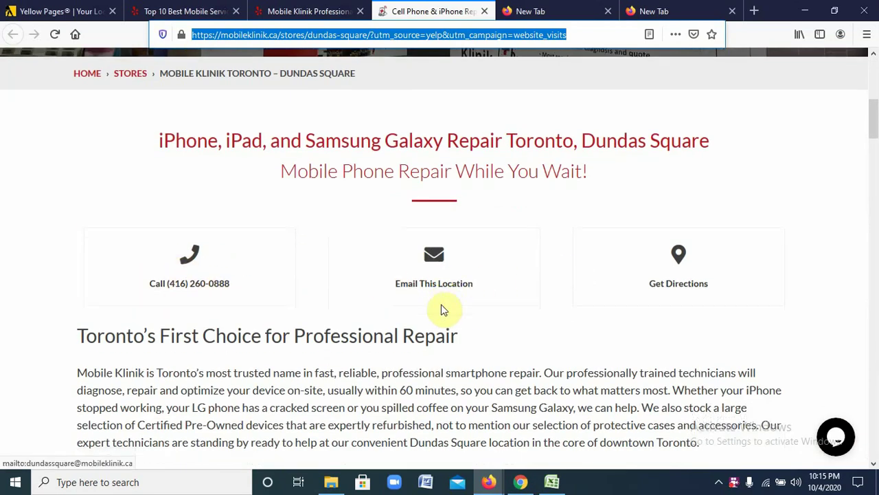
scroll(442, 220, "down", 10)
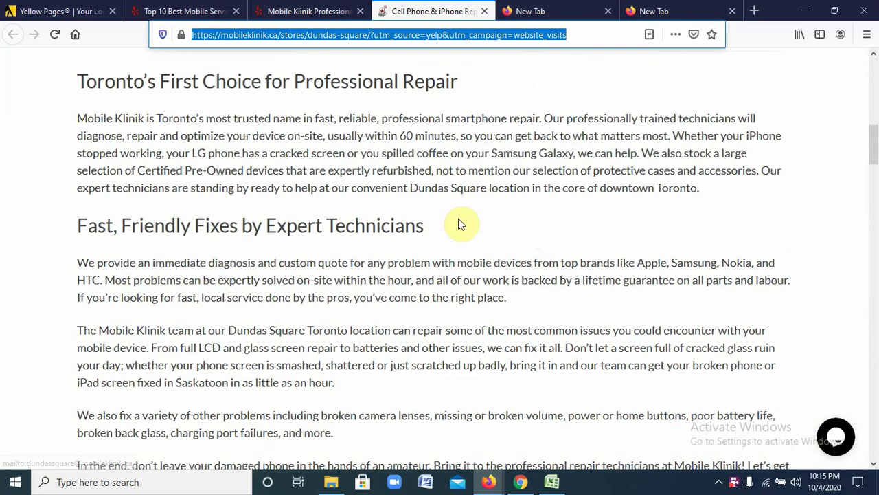
scroll(460, 218, "down", 10)
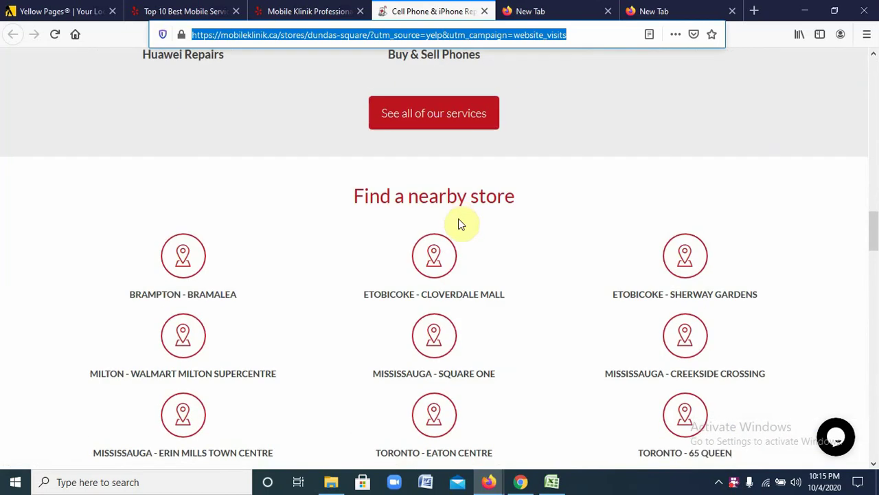
scroll(460, 225, "down", 15)
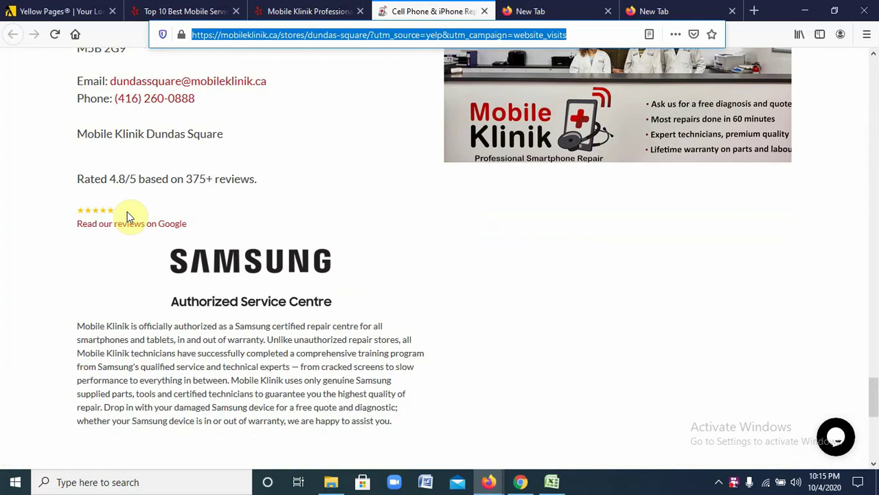
scroll(103, 210, "up", 2)
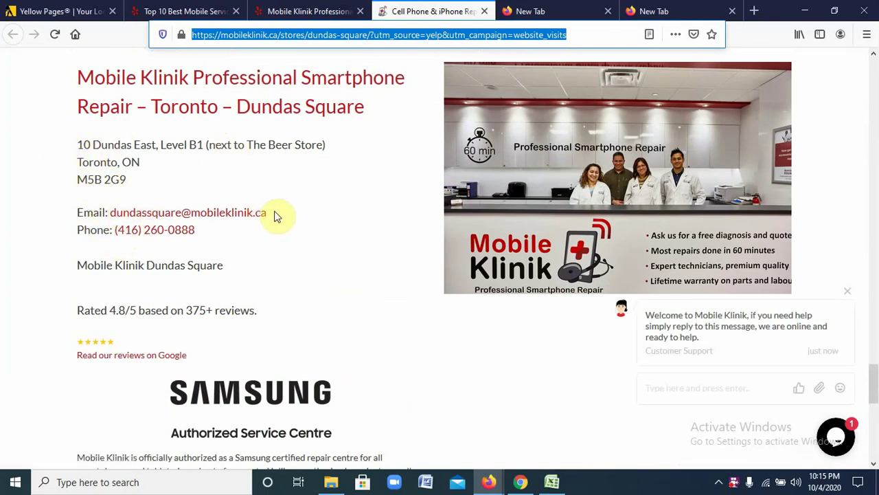
Copy the store's email address from the contact details on the Mobile Klinik page.
left_click_drag(275, 217, 117, 218)
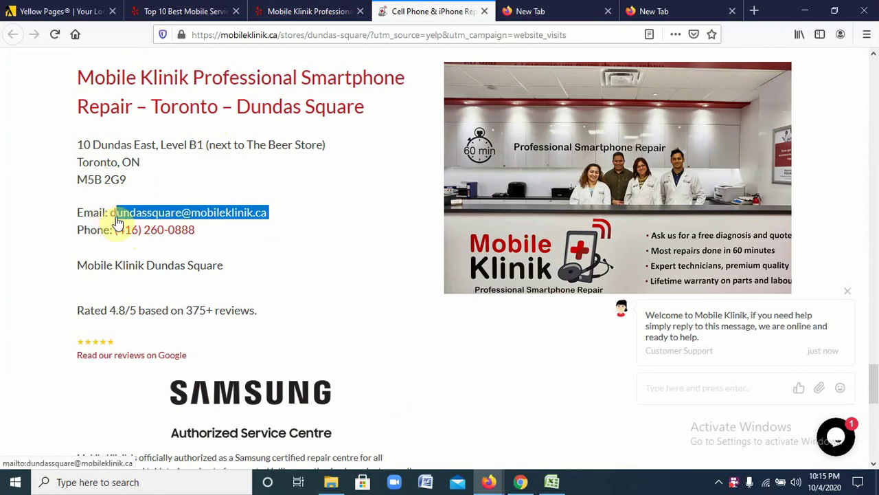
right_click(127, 215)
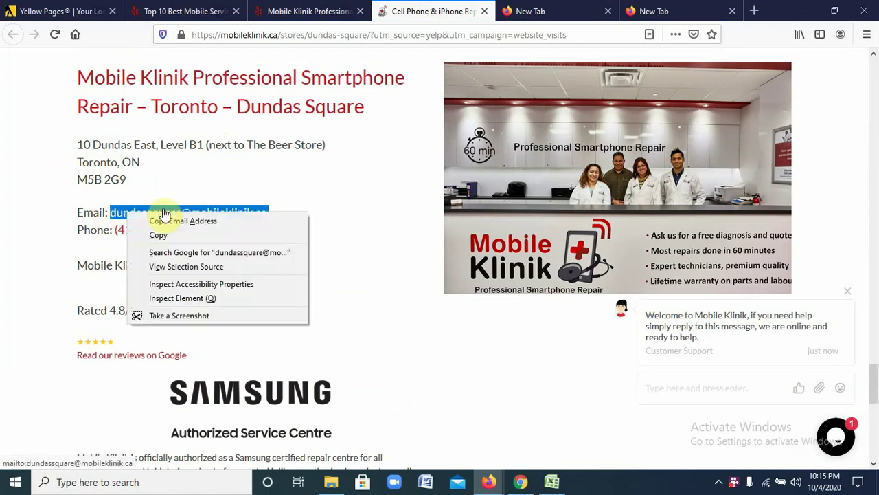
left_click(173, 235)
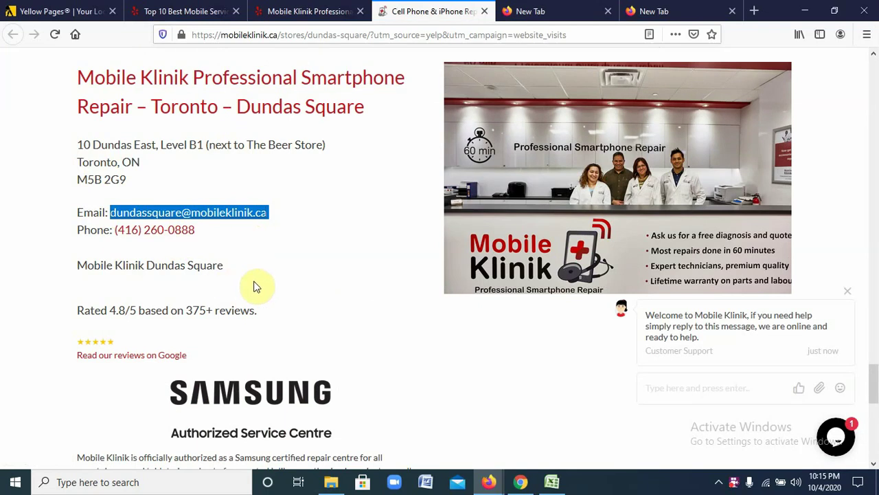
left_click(285, 243)
right_click(224, 214)
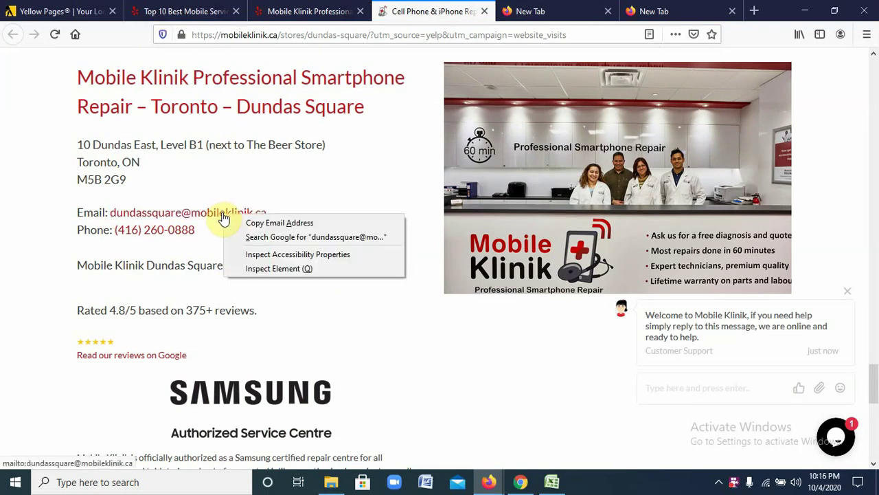
left_click(285, 223)
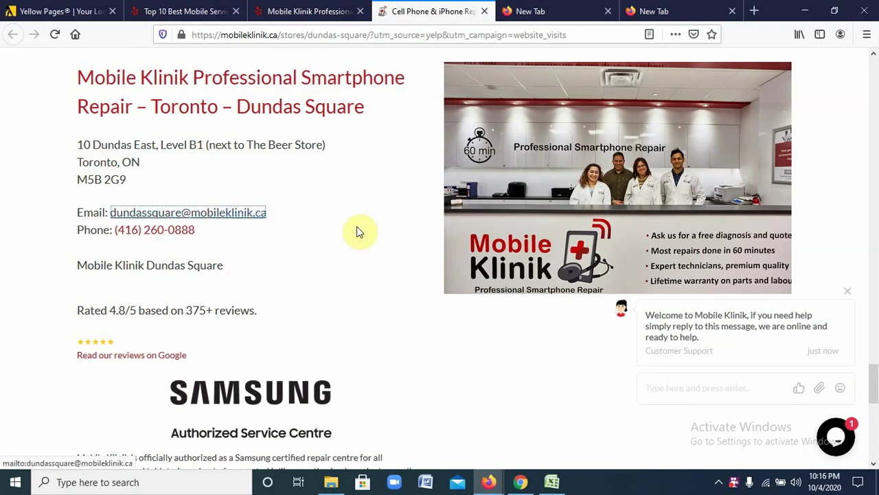
Switch to Excel, paste the copied store email address into the Email cell E2 and commit the entry.
left_click(557, 484)
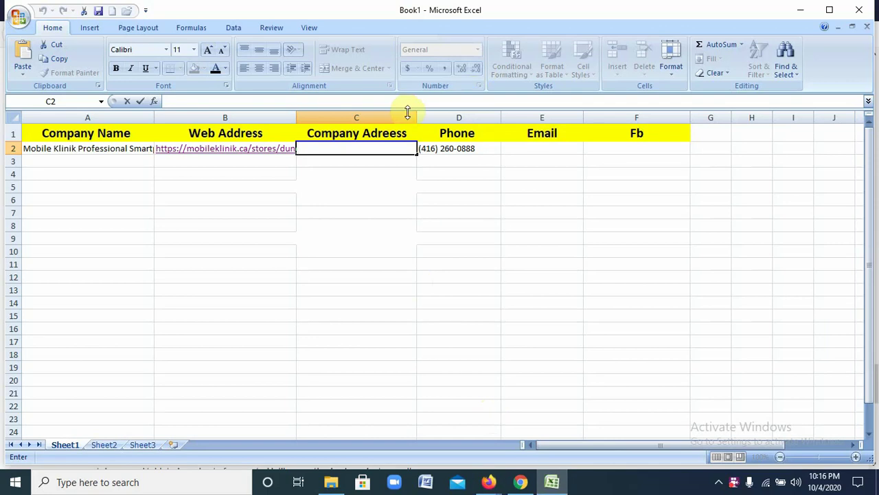
left_click(543, 147)
right_click(542, 147)
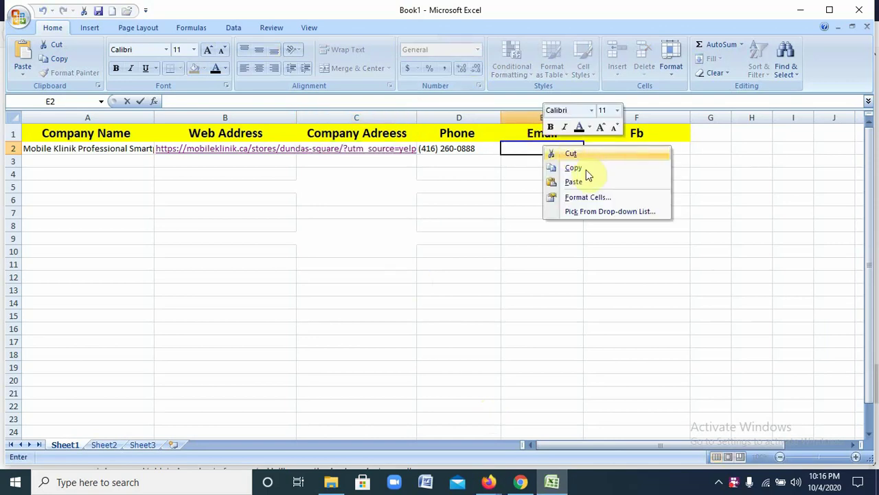
left_click(580, 176)
key("Return")
key("Return")
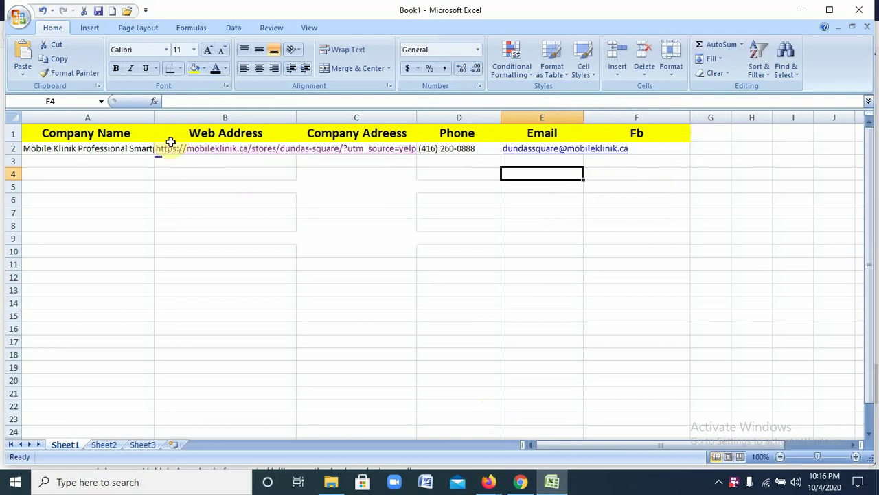
Widen the Email column E to fit the store's email address.
double_click(356, 147)
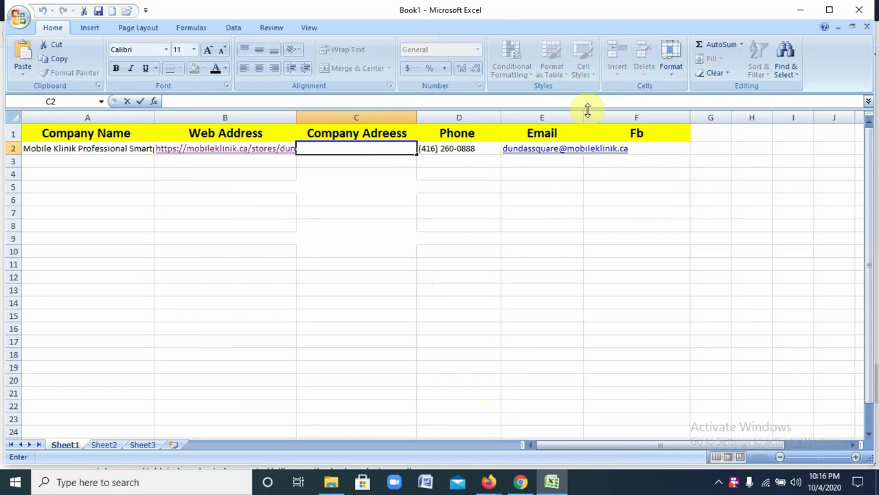
left_click_drag(585, 110, 620, 170)
left_click(620, 171)
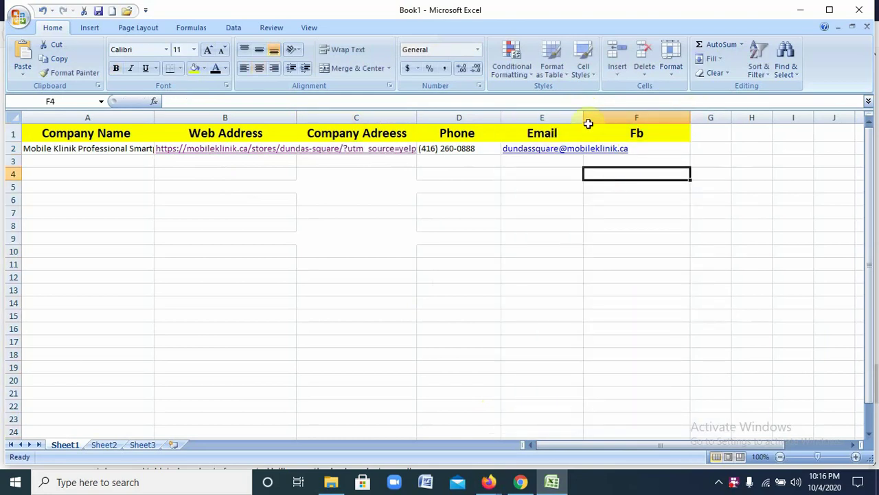
left_click_drag(581, 120, 626, 125)
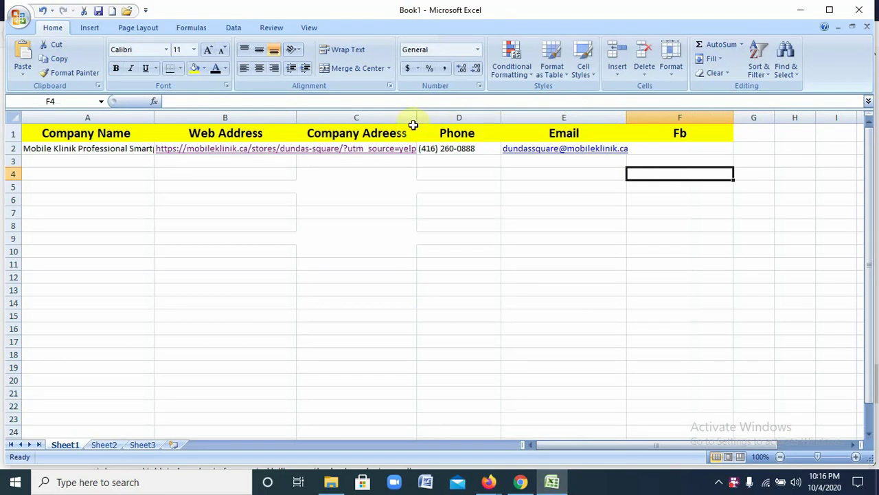
left_click(667, 210)
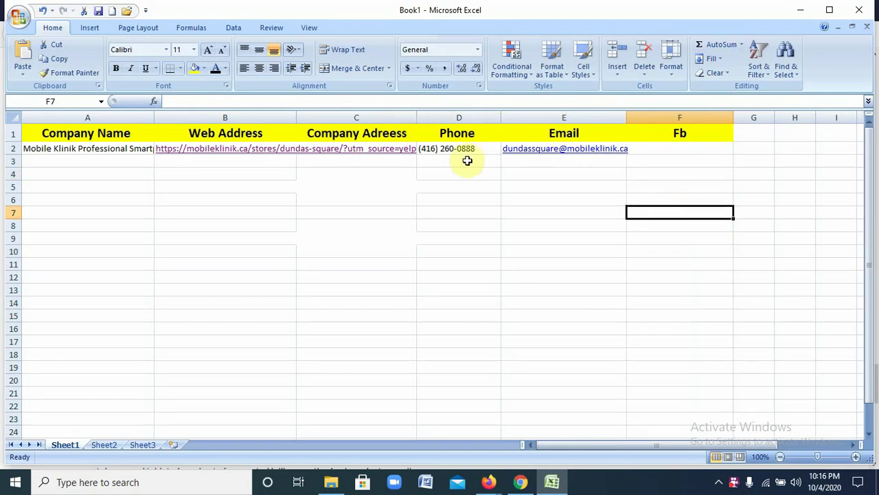
Open the empty Company Adreess cell C2 for editing and return to the Mobile Klinik store page in Firefox.
left_click(367, 148)
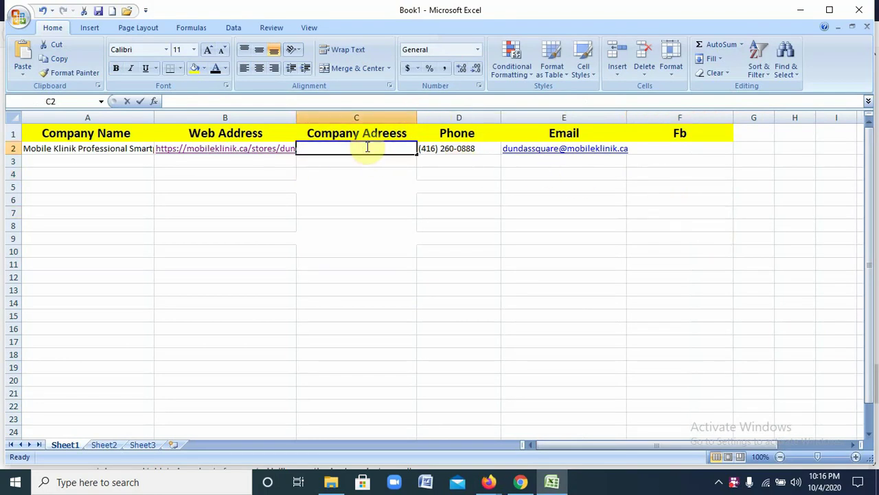
key("BackSpace")
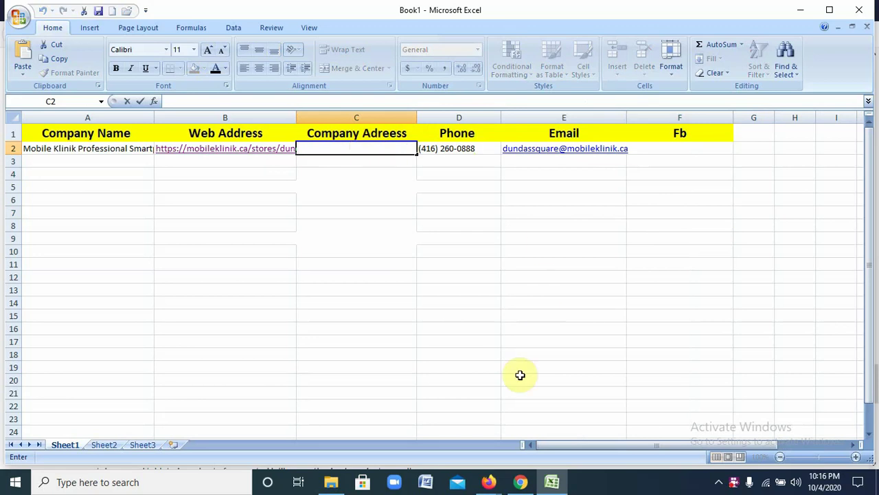
left_click(489, 481)
left_click(556, 446)
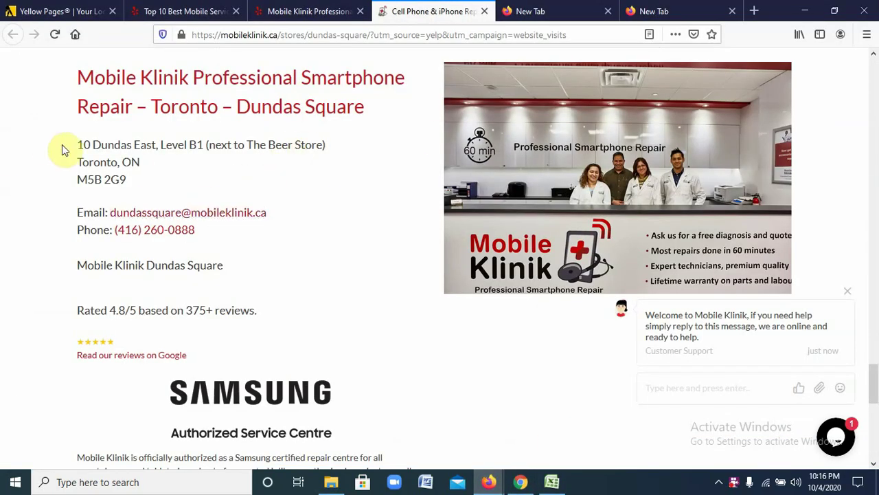
Copy the store's full address, including the street, city and postal code lines, from the Mobile Klinik page.
left_click_drag(76, 152, 261, 167)
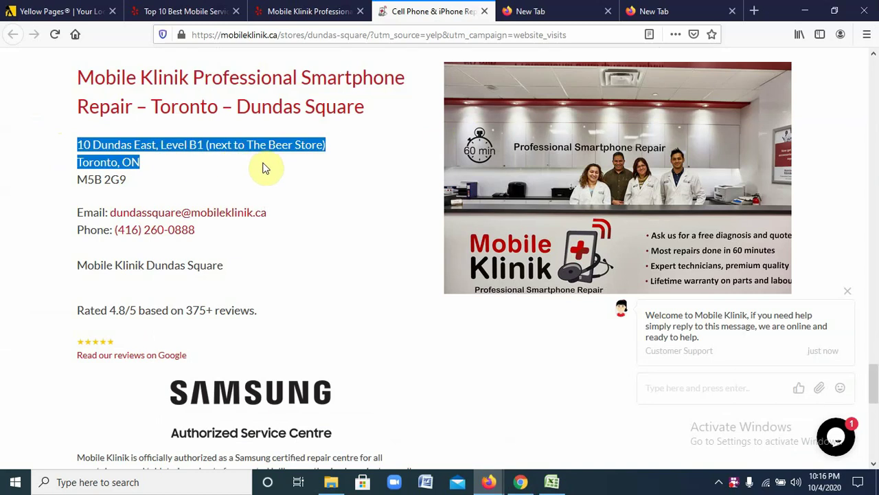
right_click(124, 152)
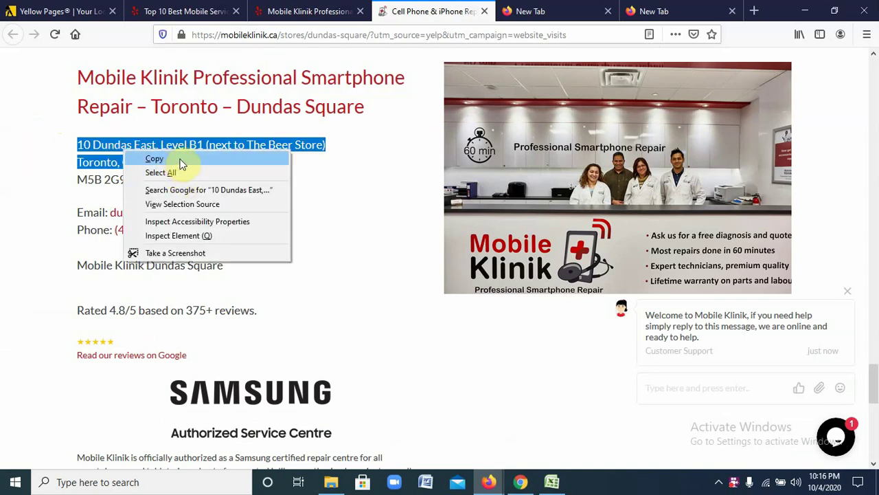
left_click(176, 160)
left_click(63, 168)
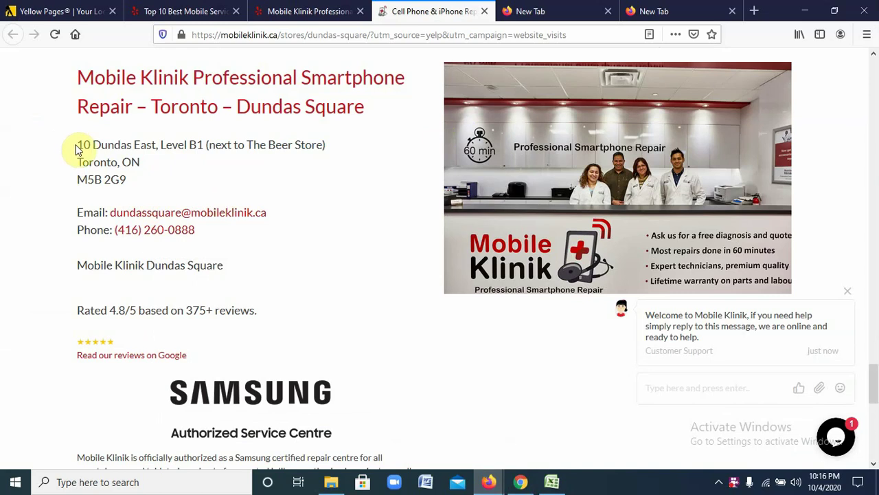
left_click_drag(77, 149, 117, 169)
right_click(117, 169)
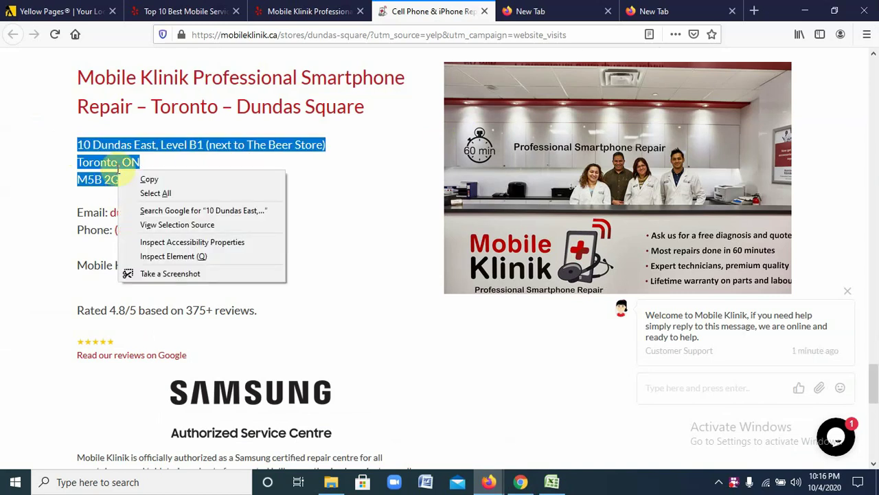
left_click(169, 182)
Switch to Excel, paste the copied store address into the Company Adreess cell C2 and commit the entry.
left_click(552, 481)
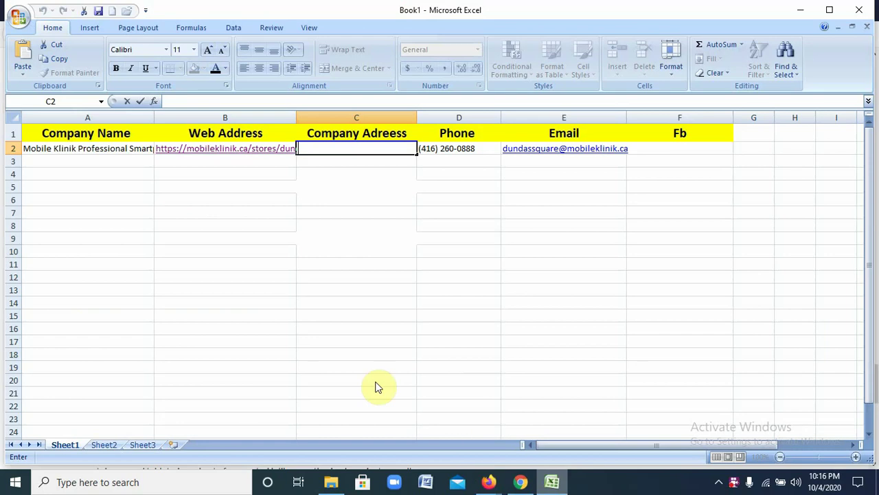
right_click(330, 147)
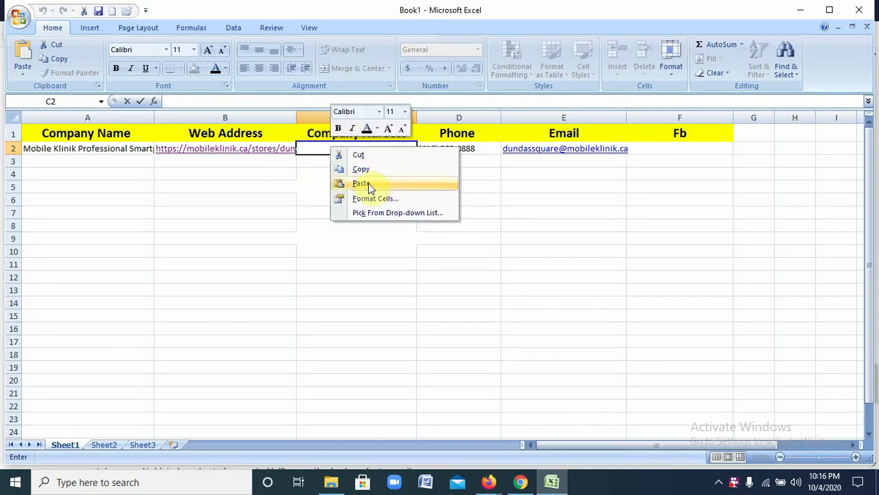
left_click(368, 183)
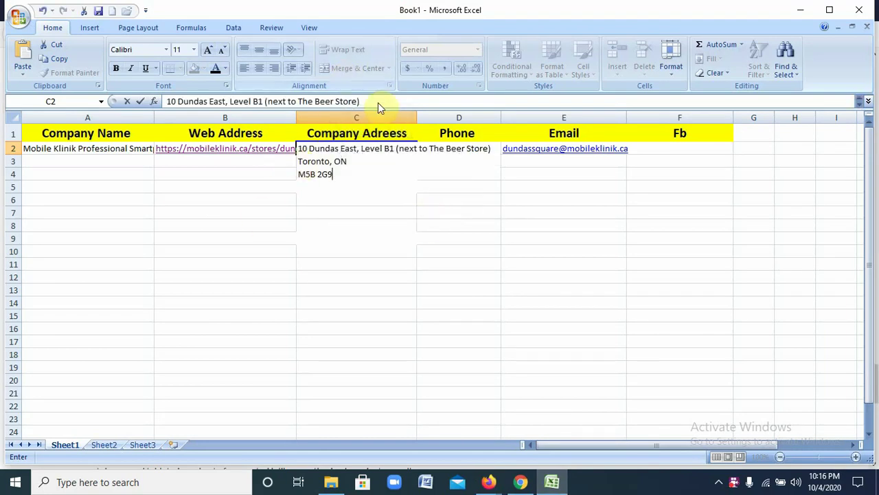
key("Return")
Turn off text wrapping for the Company Adreess cell C2 and select the Fb cell F2.
left_click(383, 156)
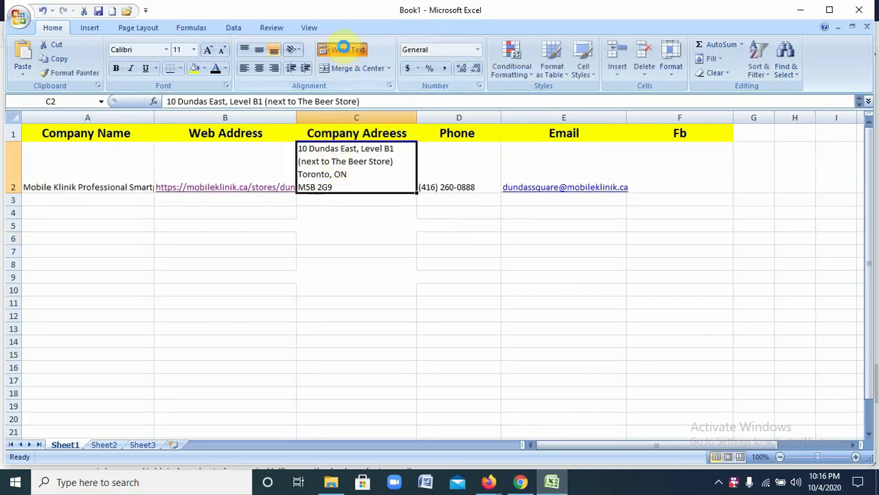
left_click(344, 49)
left_click(354, 224)
left_click(667, 147)
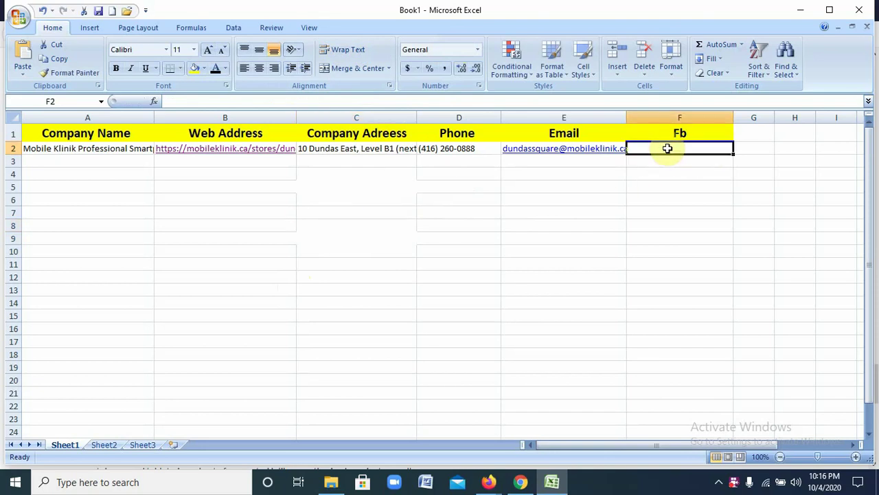
Open the empty Fb cell F2 for editing and switch to the Mobile Klinik store page in Firefox.
double_click(668, 148)
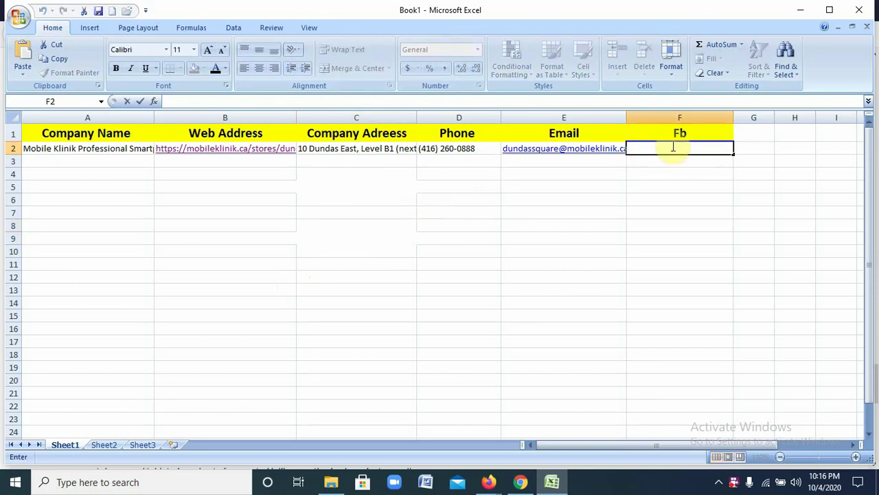
mouse_move(549, 484)
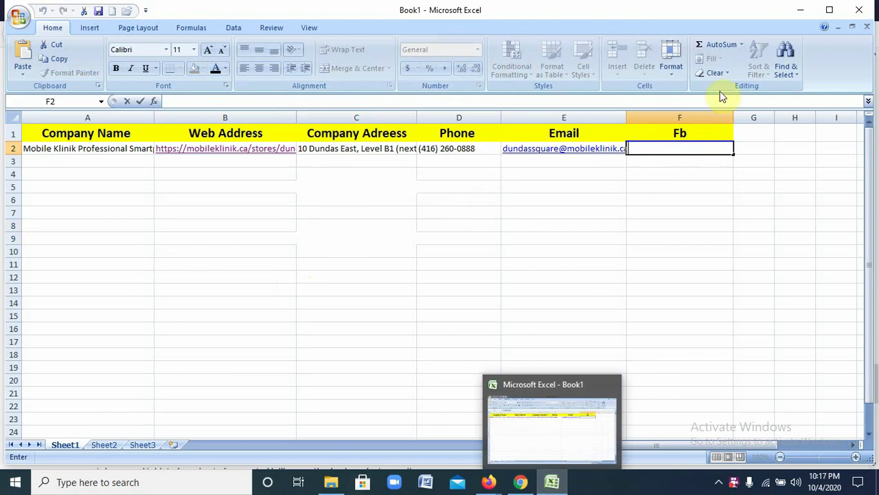
left_click(486, 482)
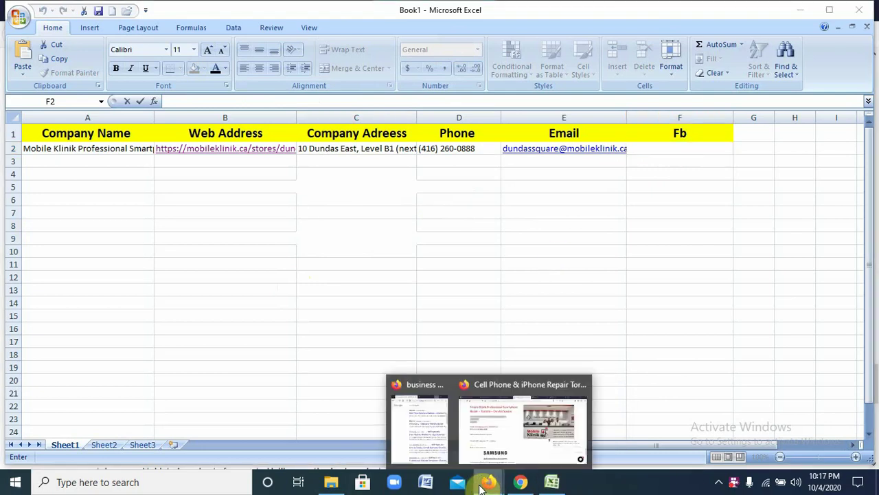
left_click(531, 417)
left_click(377, 243)
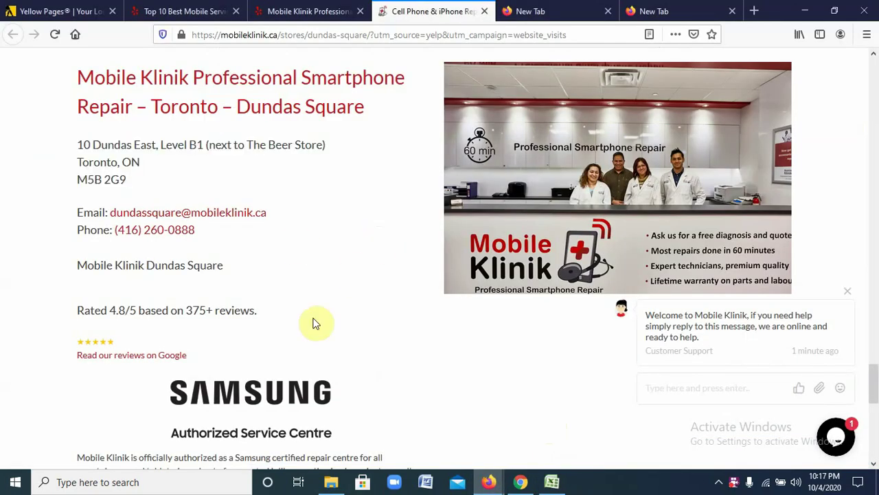
Examine the Mobile Klinik store page from the footer's social links up to the site header for Facebook details.
scroll(314, 323, "down", 5)
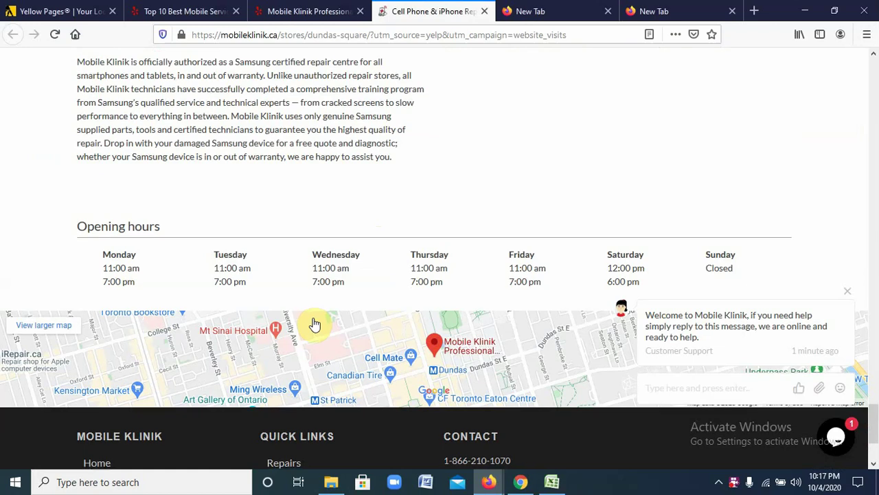
scroll(314, 324, "down", 2)
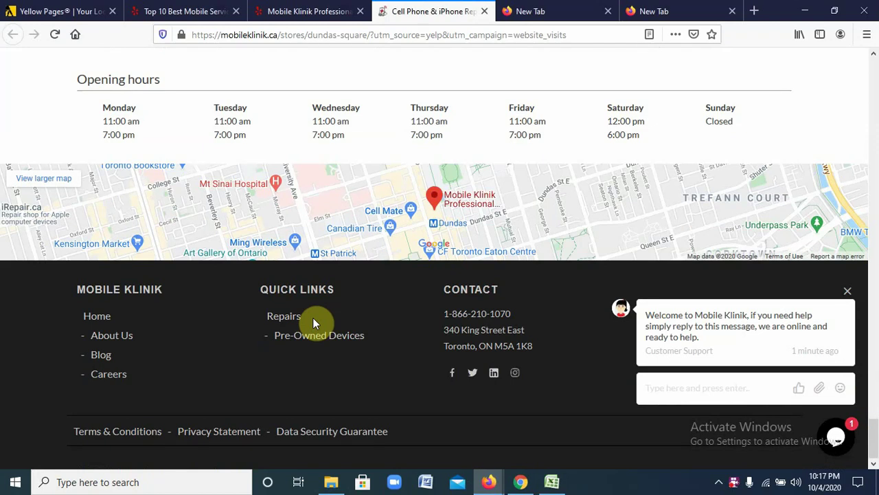
scroll(537, 195, "up", 12)
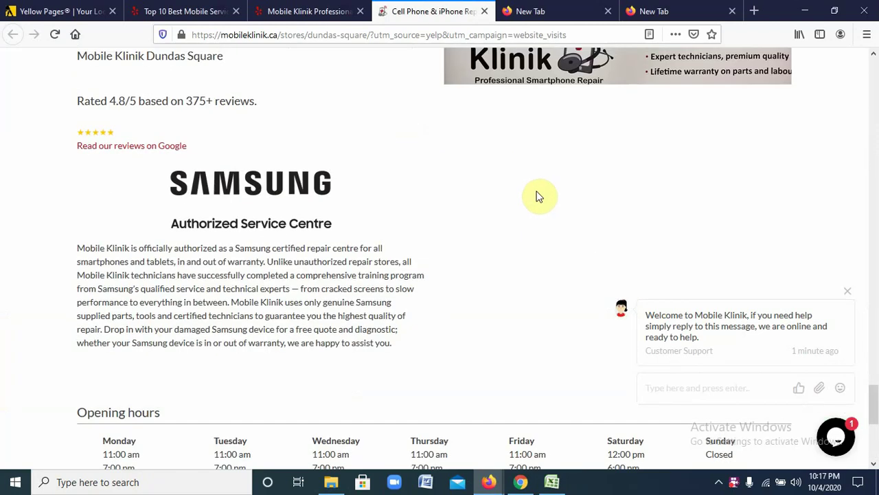
scroll(538, 194, "up", 12)
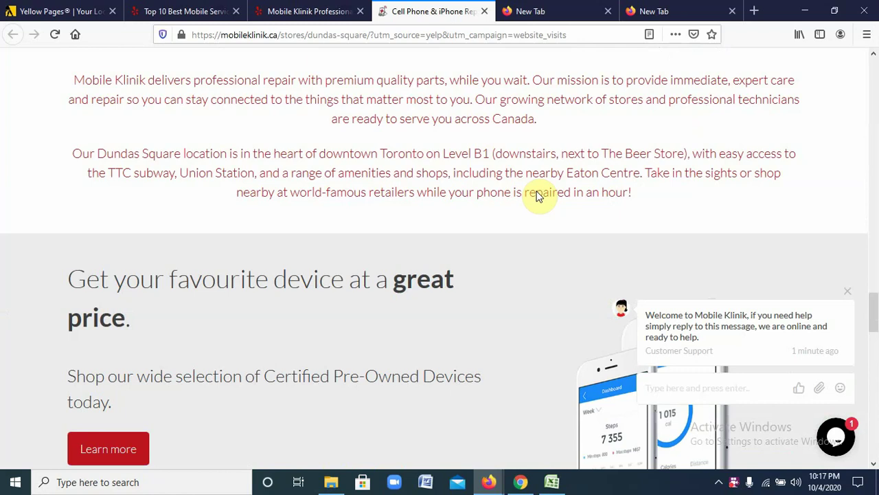
scroll(538, 197, "up", 8)
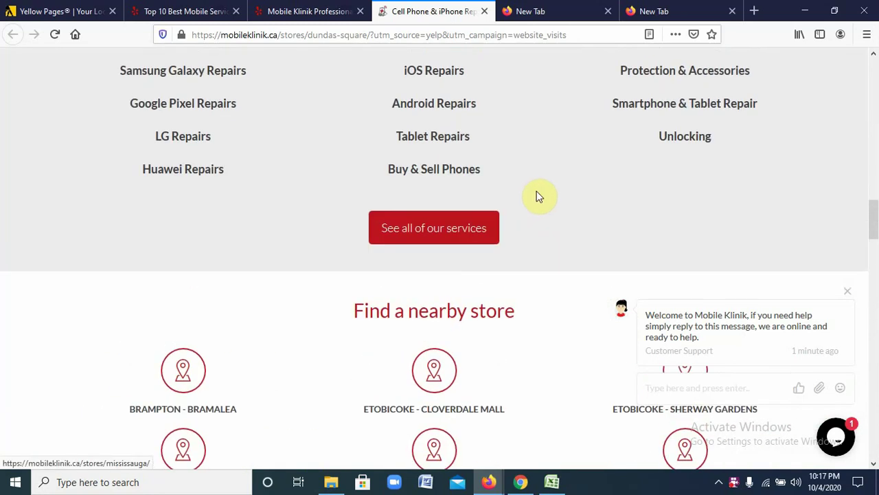
scroll(536, 198, "up", 12)
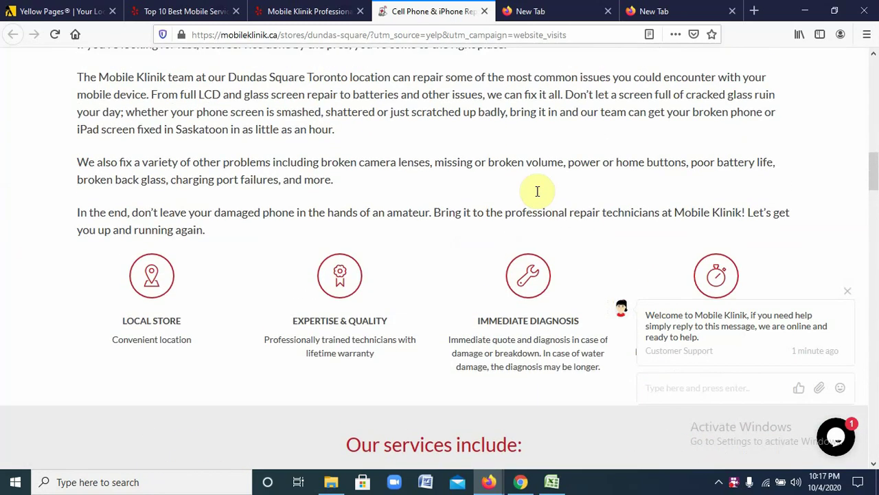
scroll(536, 191, "up", 1)
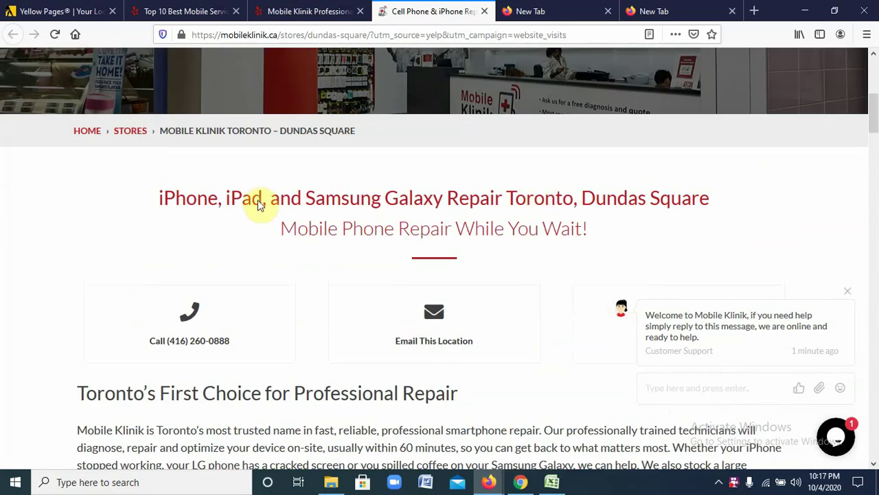
scroll(467, 191, "up", 4)
scroll(467, 186, "up", 3)
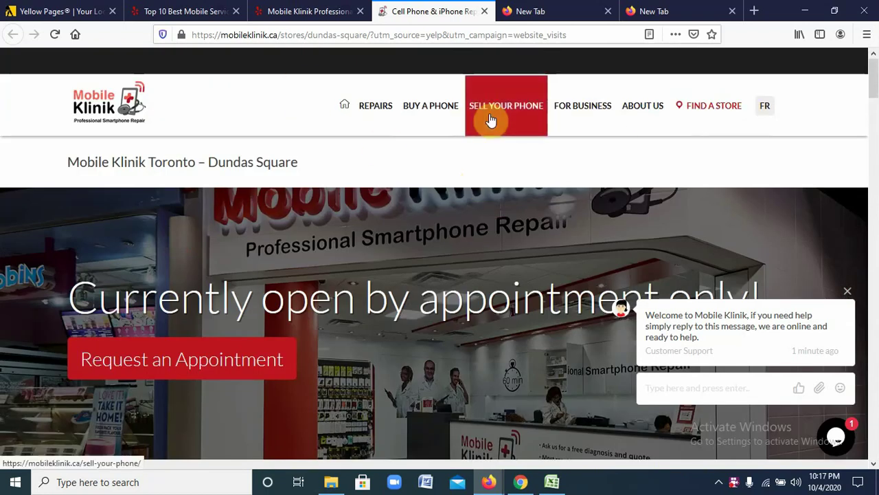
Copy the full business name heading from the Mobile Klinik Yelp listing.
left_click(309, 13)
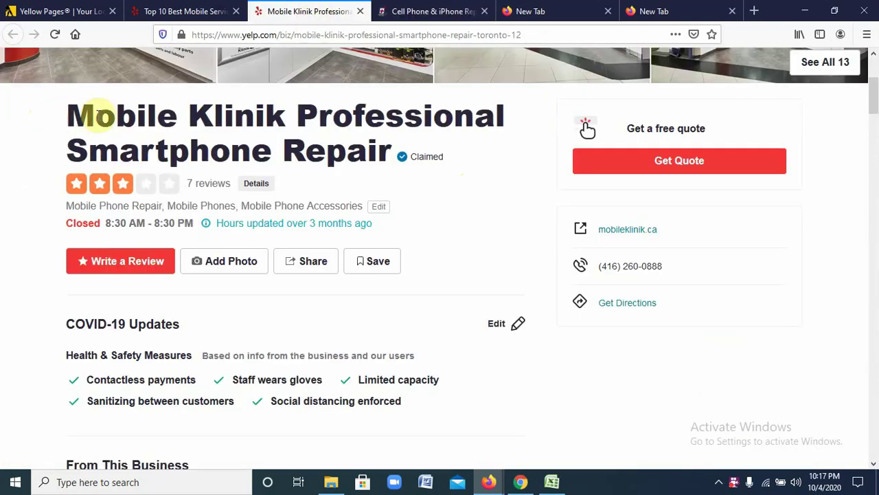
left_click_drag(98, 115, 388, 155)
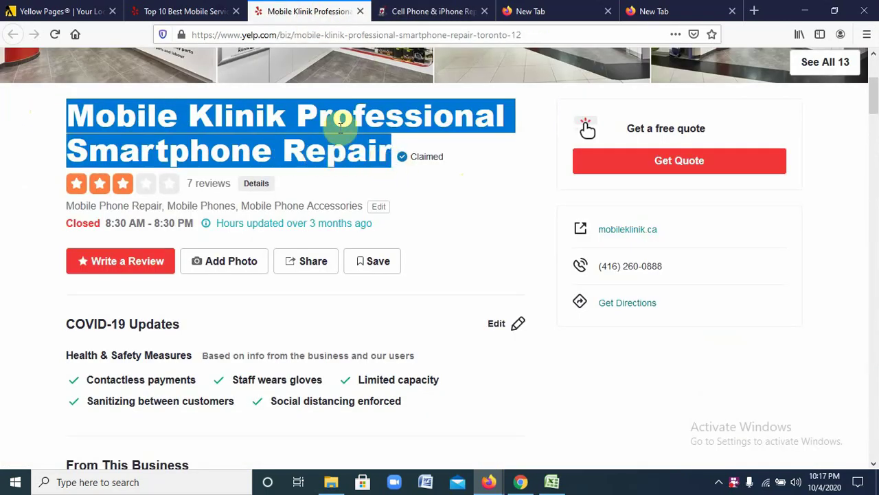
right_click(341, 123)
left_click(368, 140)
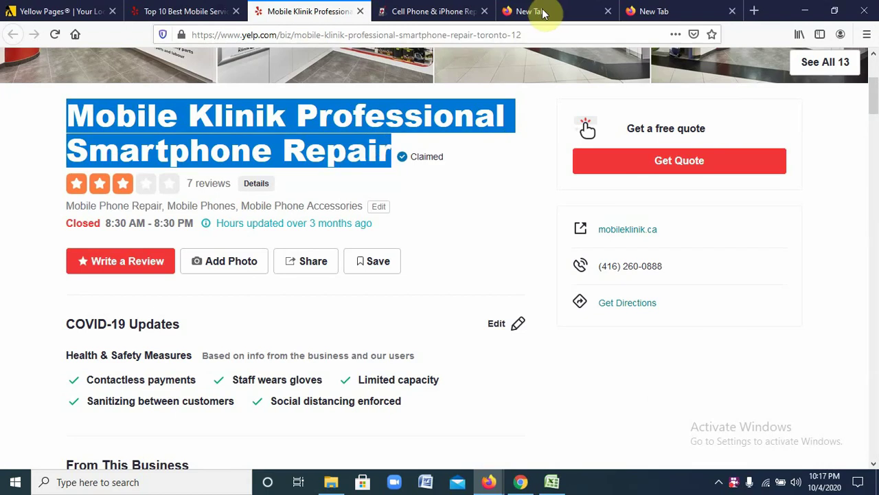
Search Google in a new browser tab for "Mobile Klinik Professional Smartphone Repair facebook", pasting the copied business name.
left_click(754, 11)
left_click(217, 35)
right_click(218, 36)
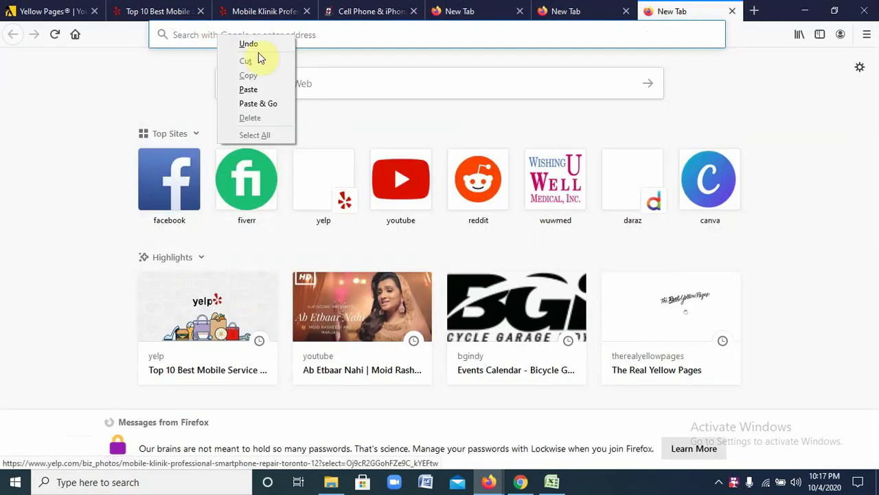
left_click(248, 89)
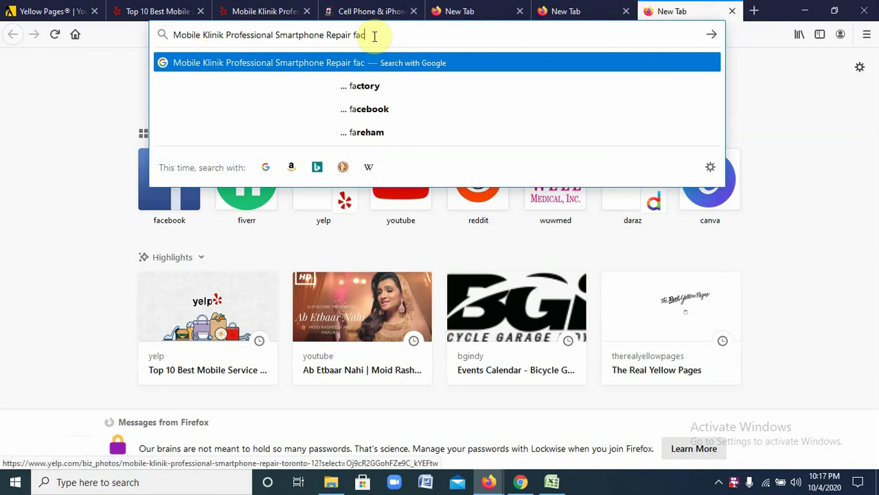
type("book")
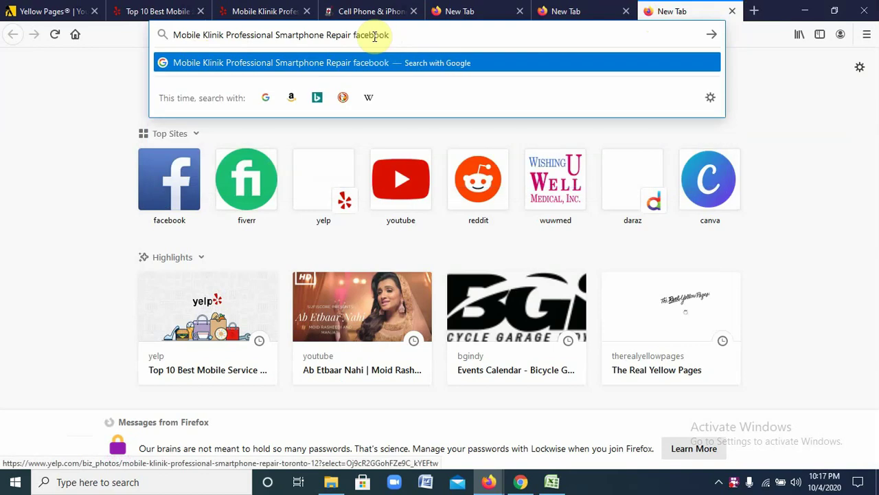
left_click(711, 34)
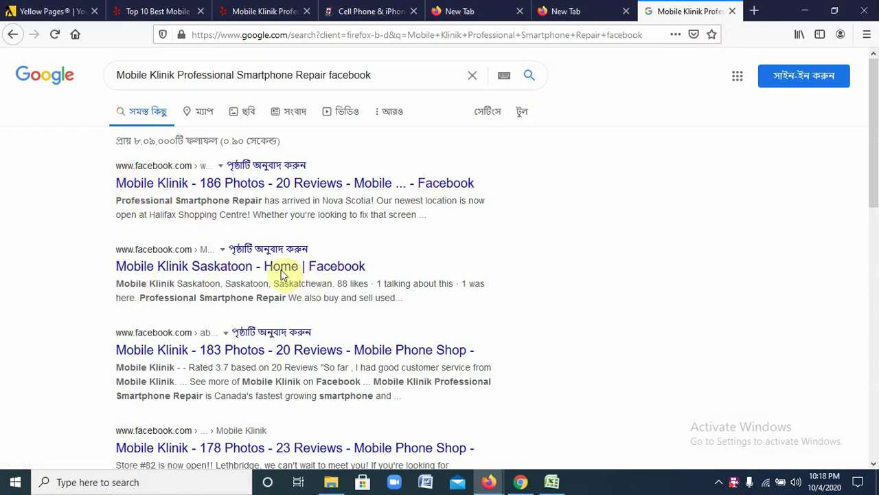
Review the Facebook search results and compare them with the business name on the Yelp listing.
left_click(252, 351)
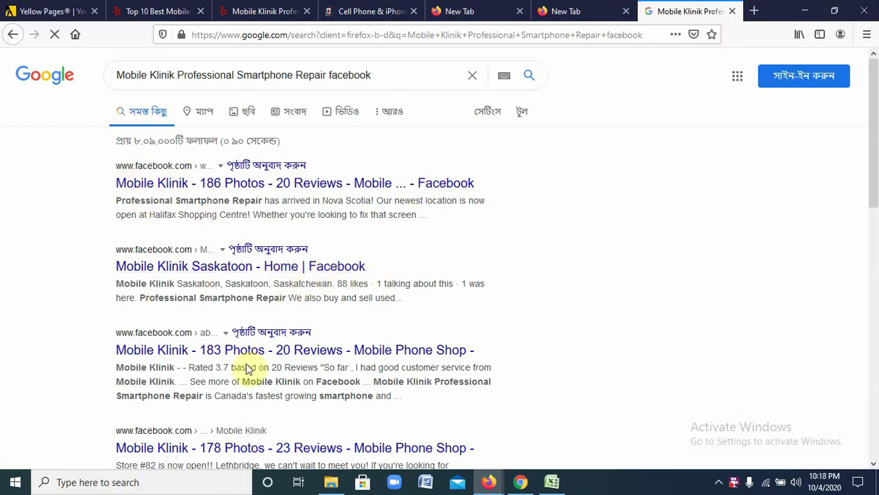
scroll(246, 366, "down", 4)
scroll(249, 367, "up", 4)
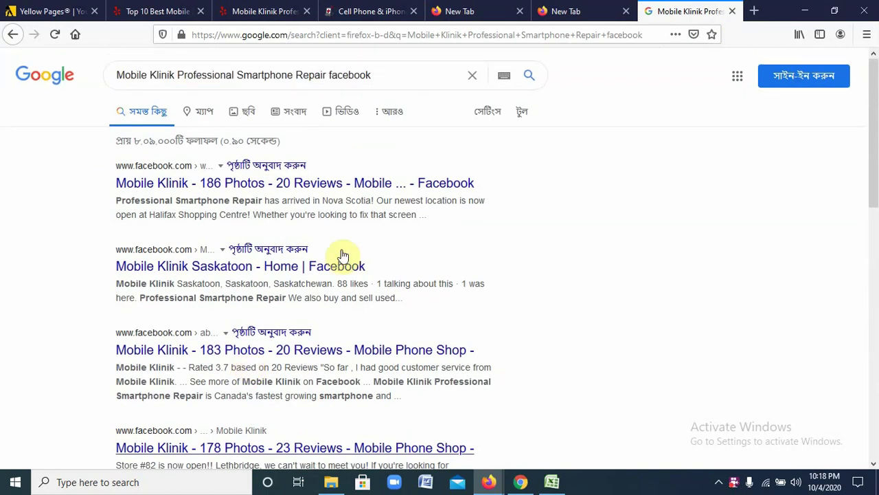
left_click(279, 12)
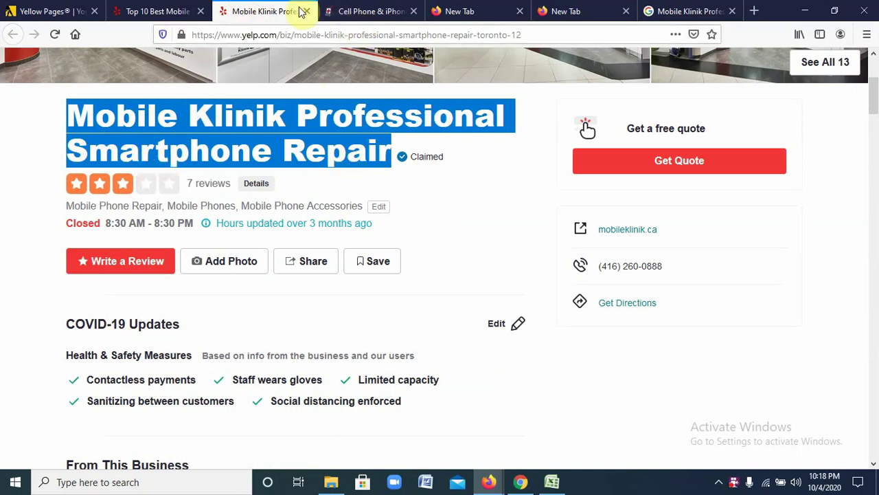
left_click(670, 11)
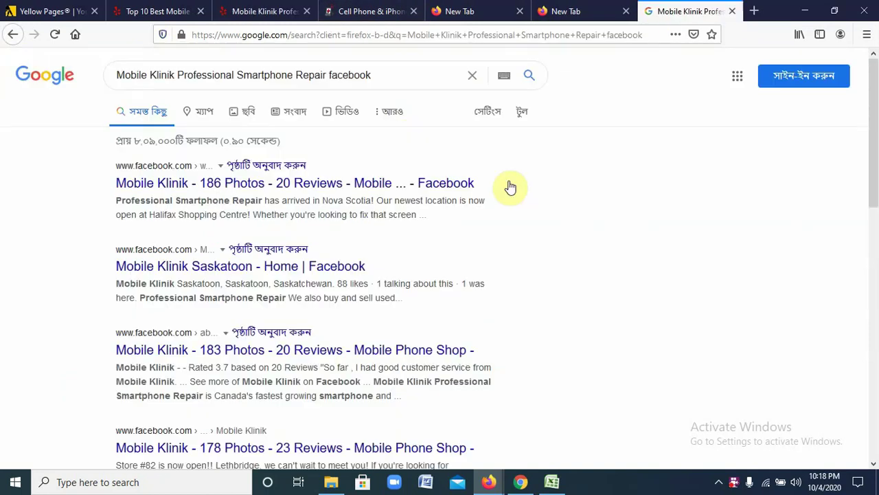
Open the Mobile Klinik Saskatoon Facebook page from the search results and copy its web address.
left_click(321, 274)
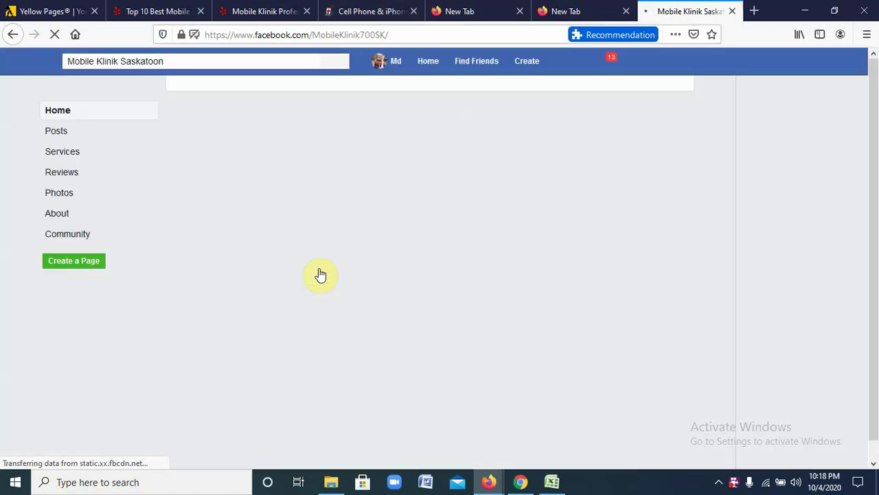
left_click(435, 33)
right_click(350, 35)
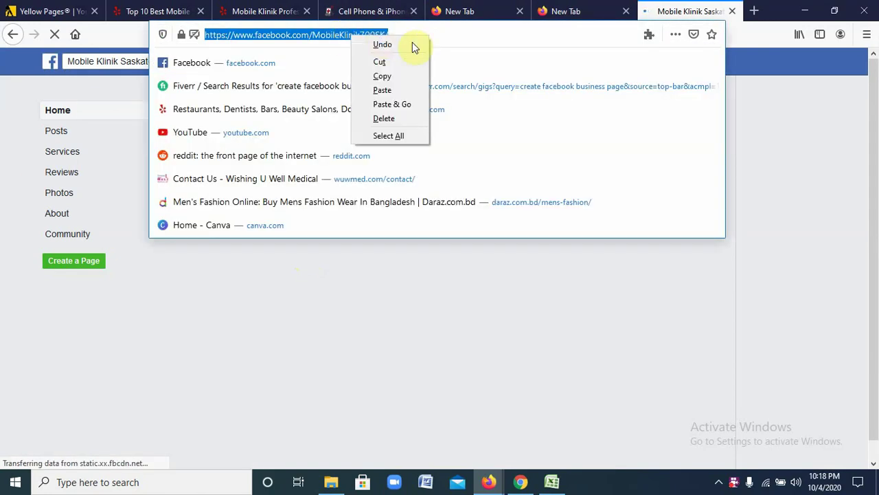
left_click(382, 74)
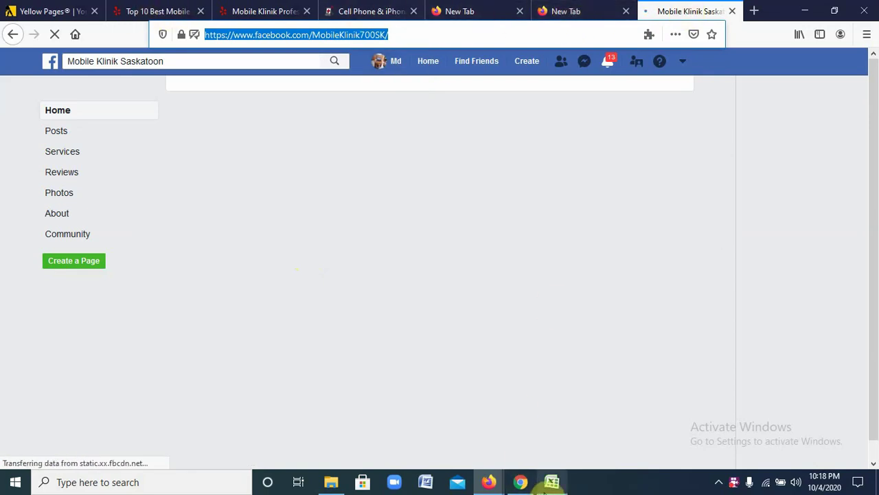
Switch to Excel, paste the copied Facebook page address into the Fb cell F2 and commit the entry.
left_click(552, 481)
right_click(683, 150)
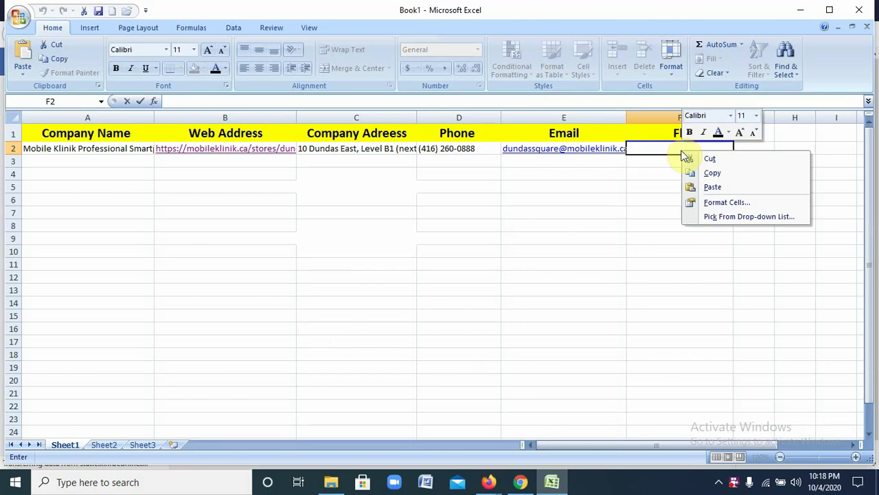
left_click(708, 185)
left_click(601, 200)
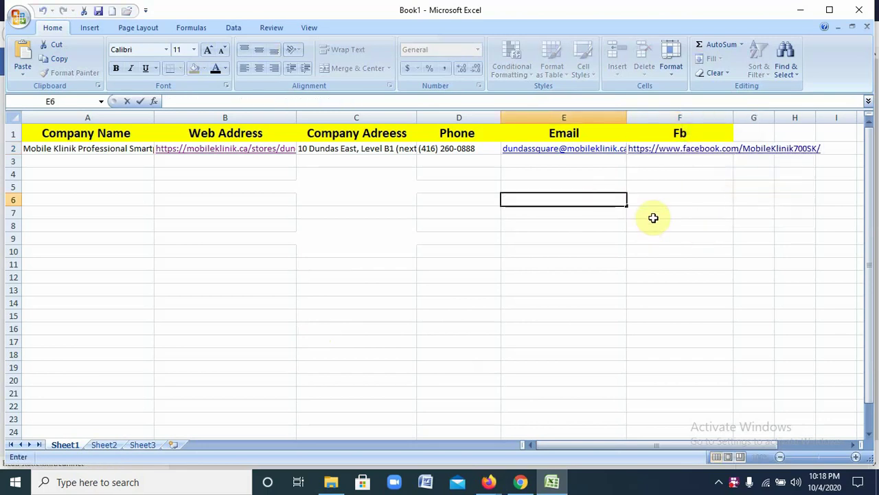
left_click(117, 159)
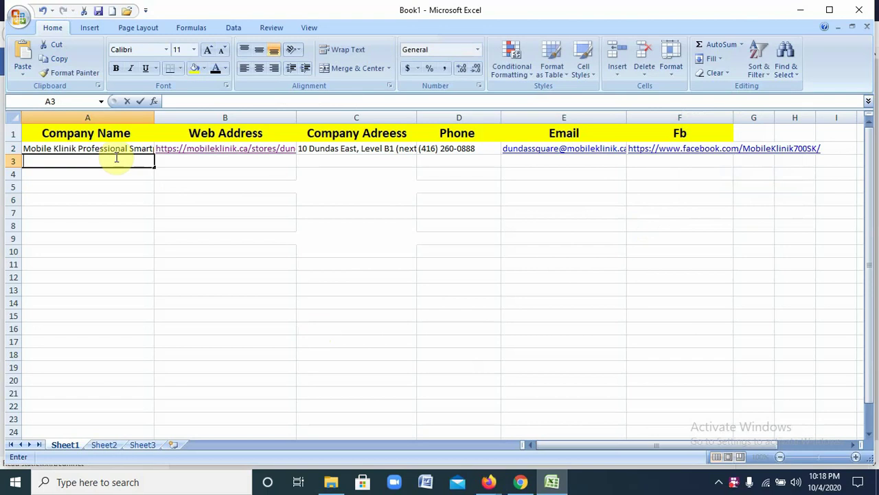
double_click(118, 161)
key("Escape")
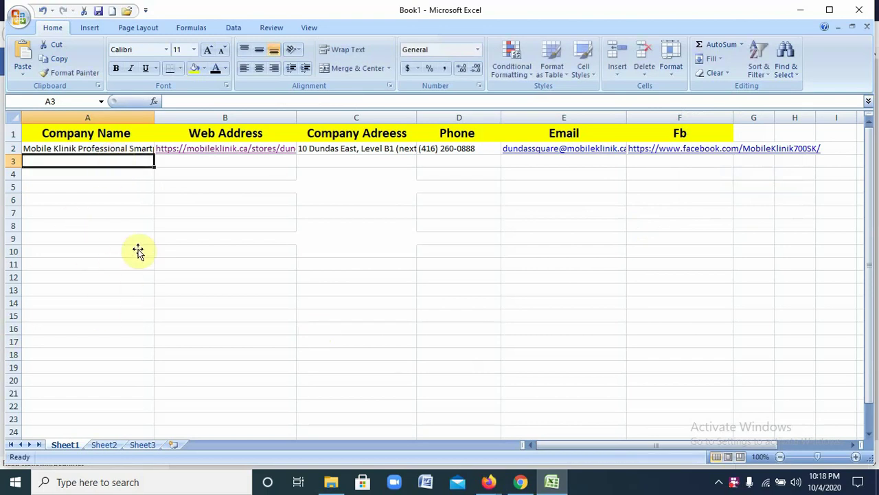
key("Down")
key("Down")
key("Down")
key("Down")
key("Down")
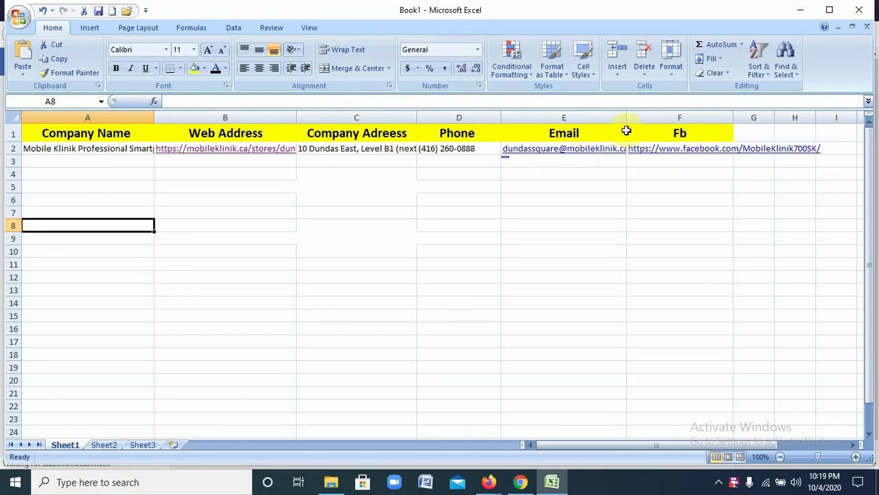
left_click_drag(627, 130, 641, 136)
left_click(629, 191)
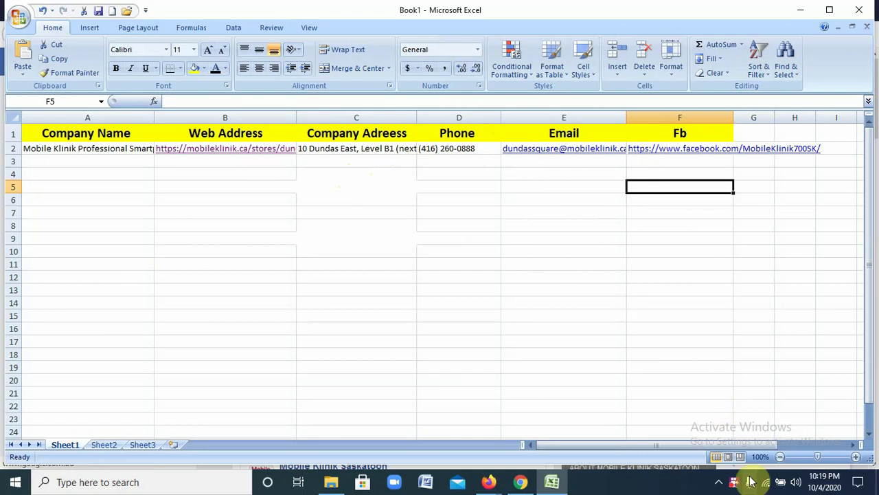
left_click(733, 483)
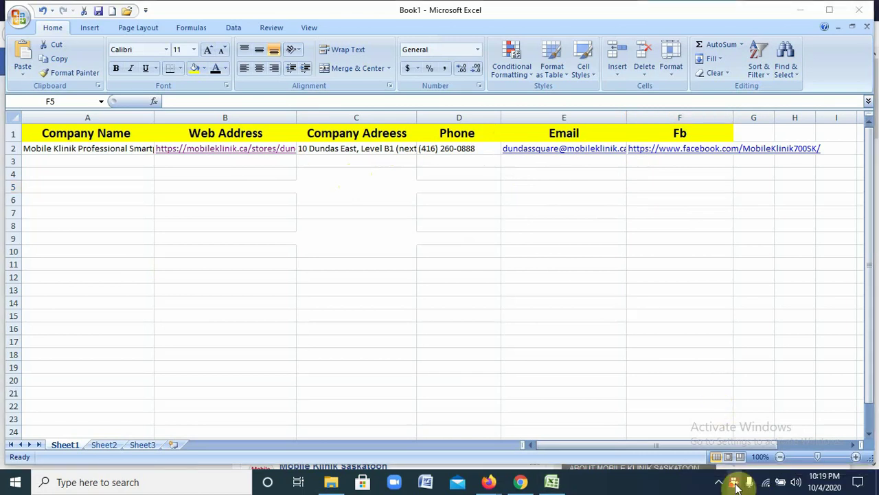
right_click(735, 483)
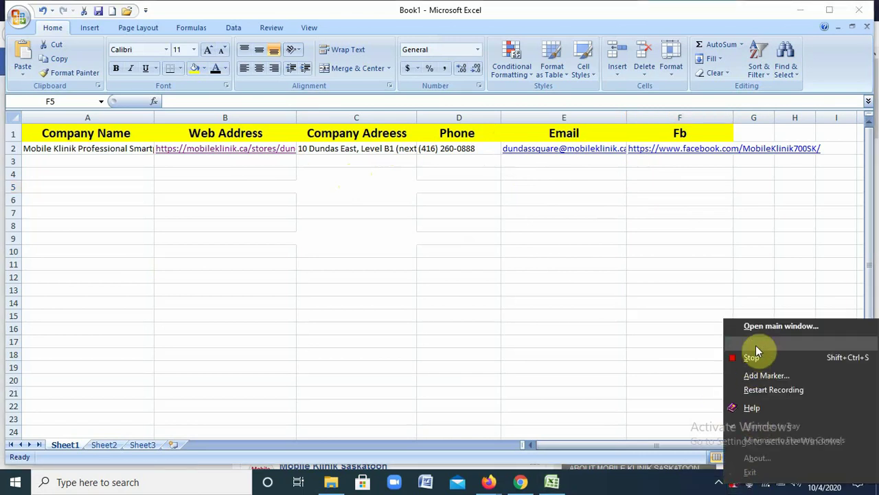